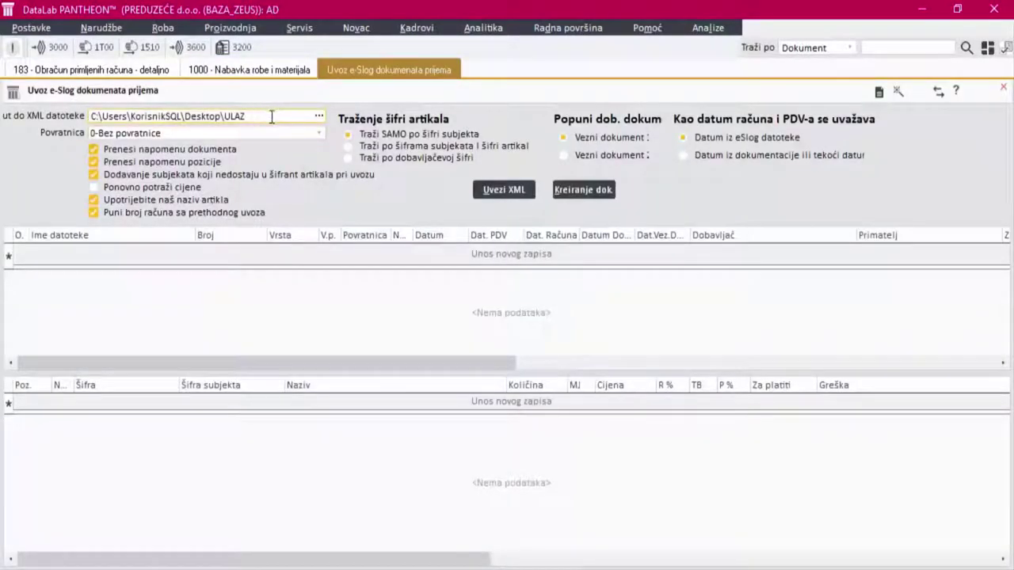
Step: Import the e-Slog receipt XML files from C:\Users\KorisnikSQL\Desktop\ULAZ
{"action": "left_click", "coordinate": [504, 190]}
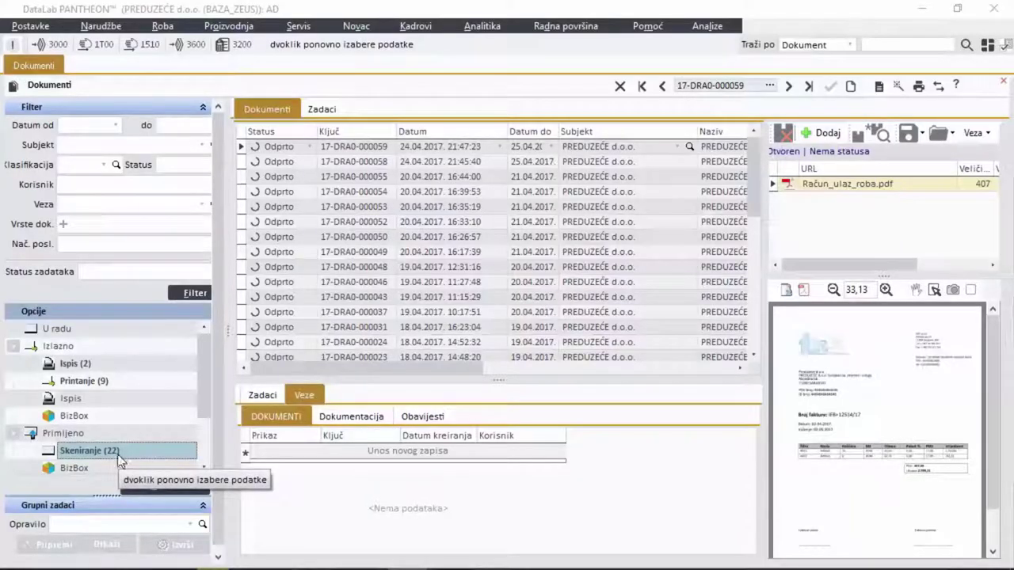
Step: Start a scan task for received documents and complete it for the scanned supplier invoice, confirming the completion
{"action": "double_click", "coordinate": [118, 455]}
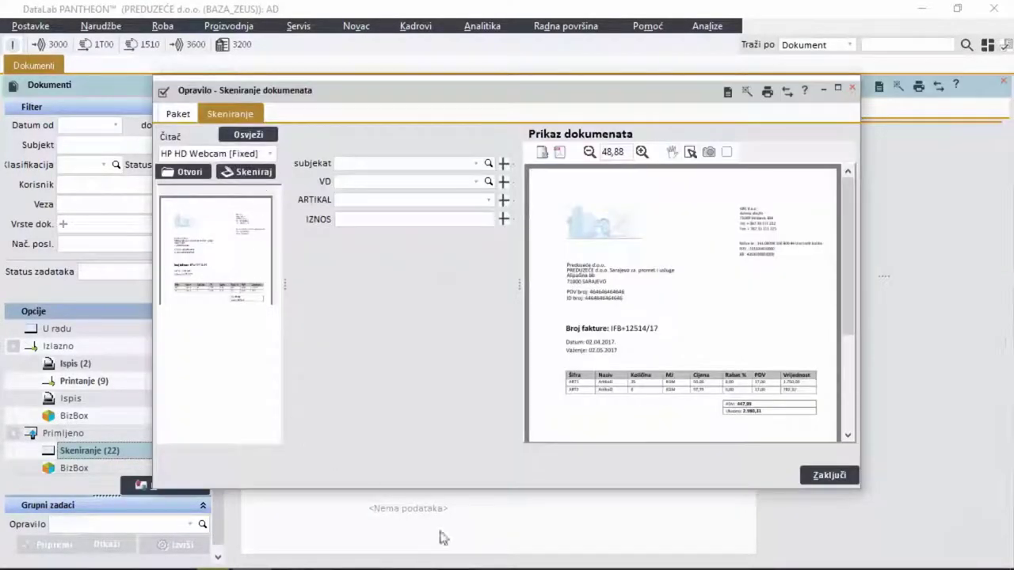
{"action": "left_click", "coordinate": [813, 478]}
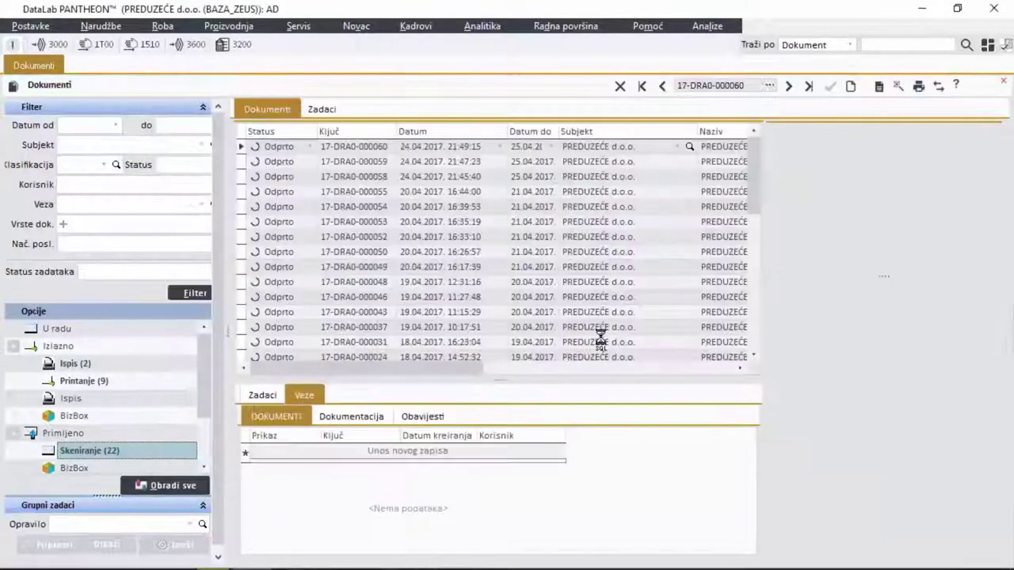
{"action": "left_click", "coordinate": [574, 321]}
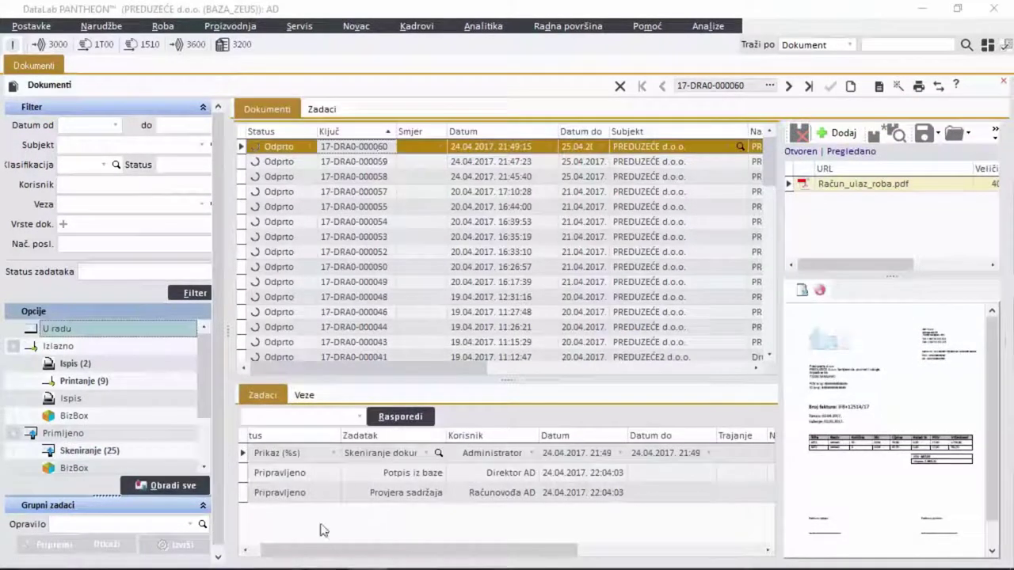
Step: Examine the users, dates, order and steps of the tasks assigned to document 17-DRA0-000060
{"action": "left_click_drag", "start_coordinate": [328, 557], "coordinate": [586, 518]}
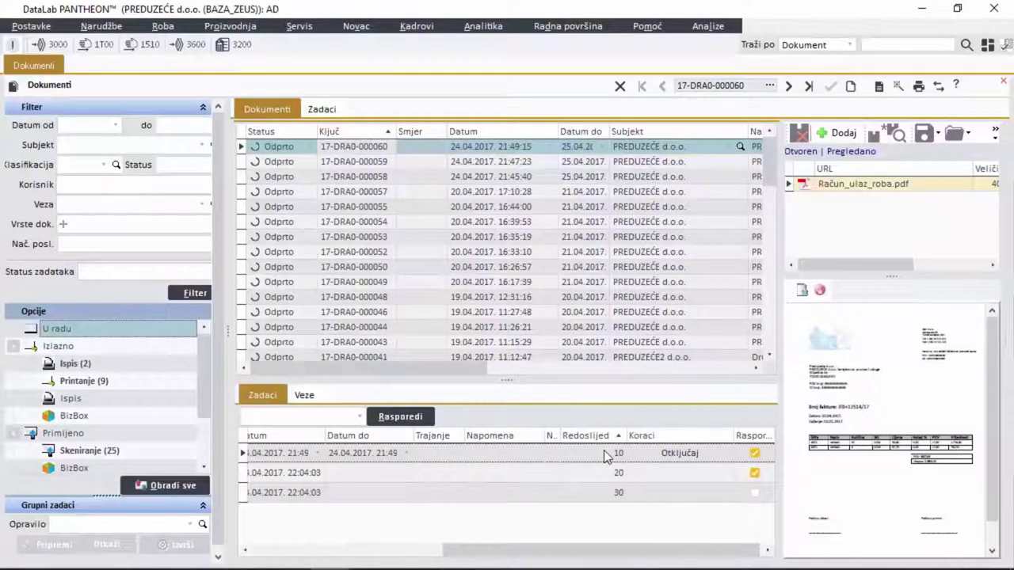
{"action": "left_click_drag", "start_coordinate": [595, 549], "coordinate": [402, 506]}
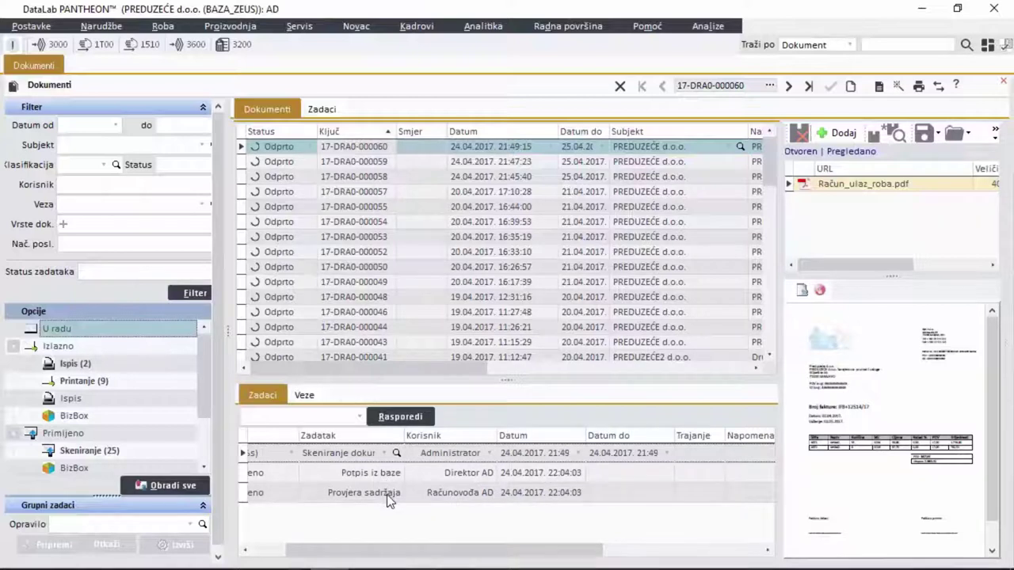
{"action": "scroll", "coordinate": [386, 495], "scroll_direction": "left", "scroll_amount": 2}
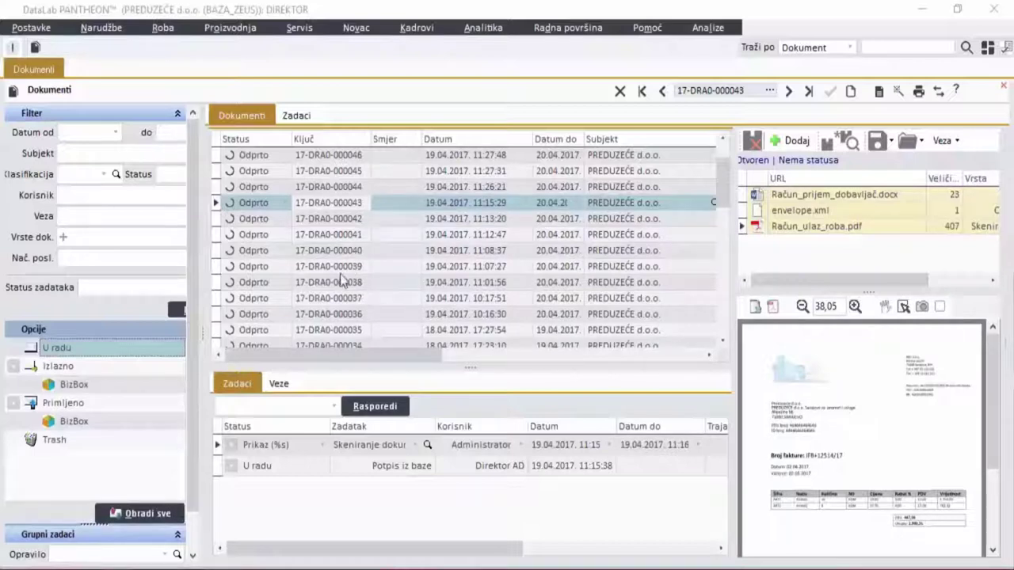
Step: Examine the Potpis iz baze task of document 17-DRA0-000037, including its order and steps among the other tasks
{"action": "left_click", "coordinate": [337, 299]}
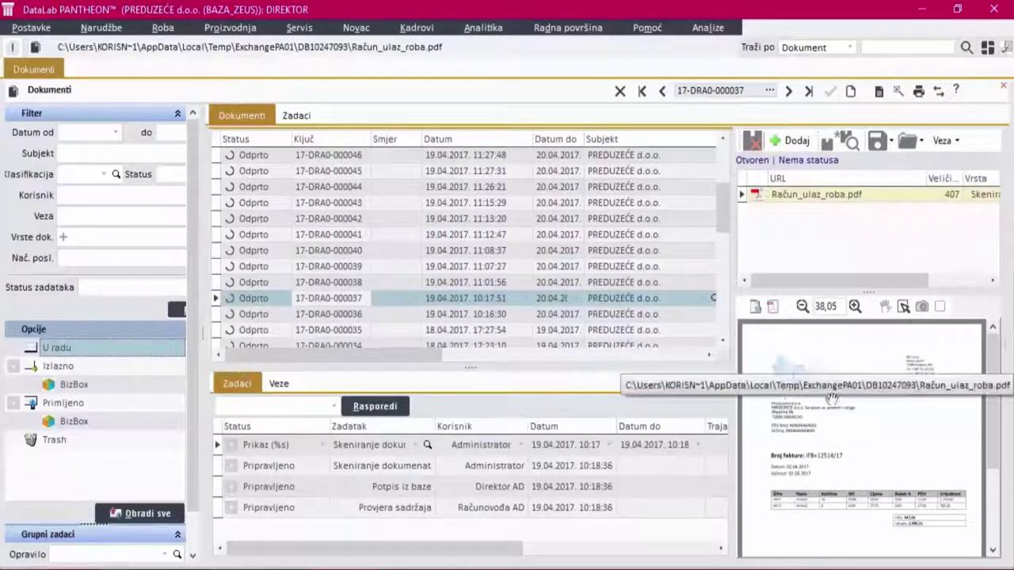
{"action": "left_click", "coordinate": [363, 494]}
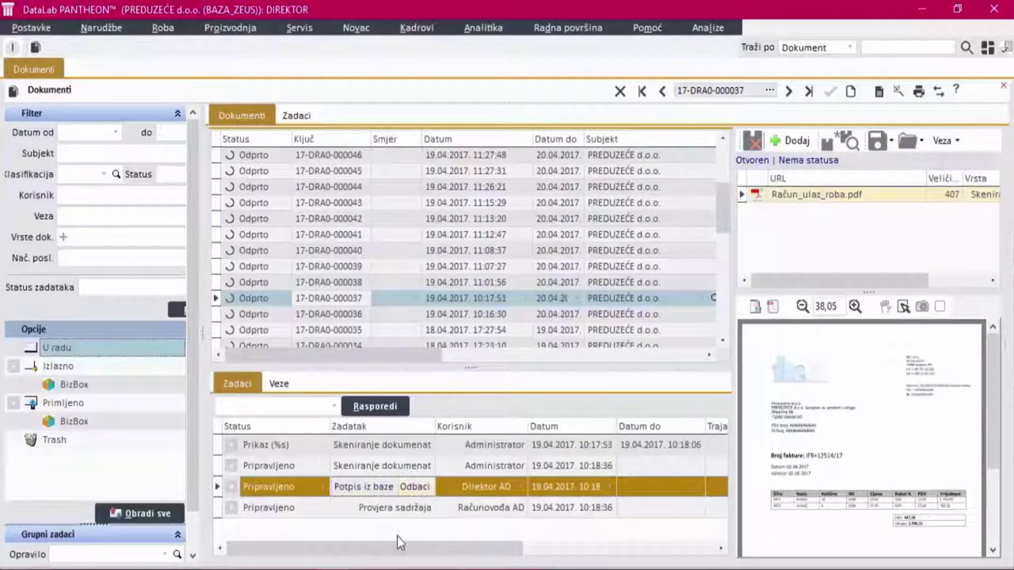
{"action": "left_click_drag", "start_coordinate": [388, 552], "coordinate": [558, 561]}
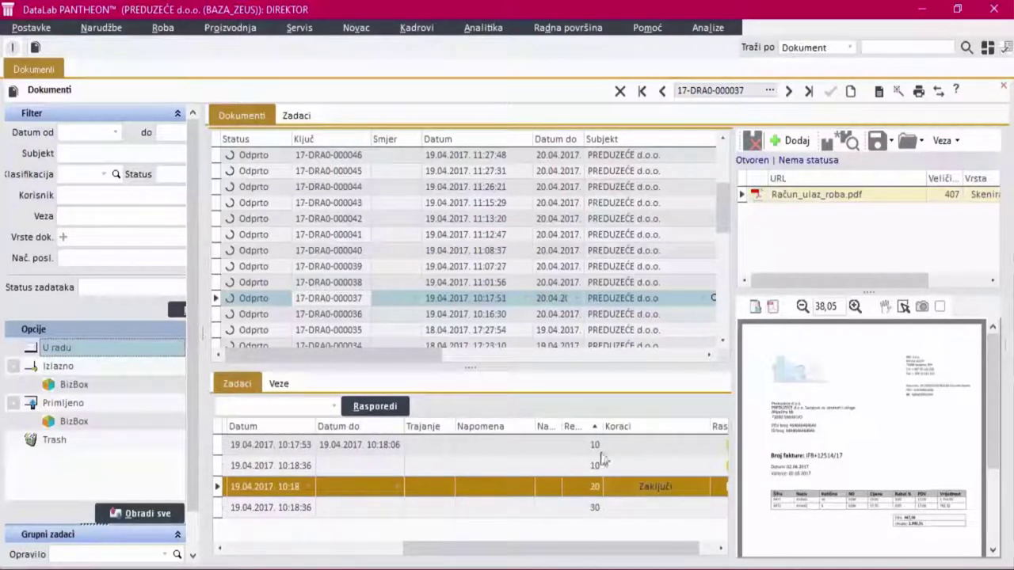
{"action": "left_click_drag", "start_coordinate": [470, 555], "coordinate": [333, 555]}
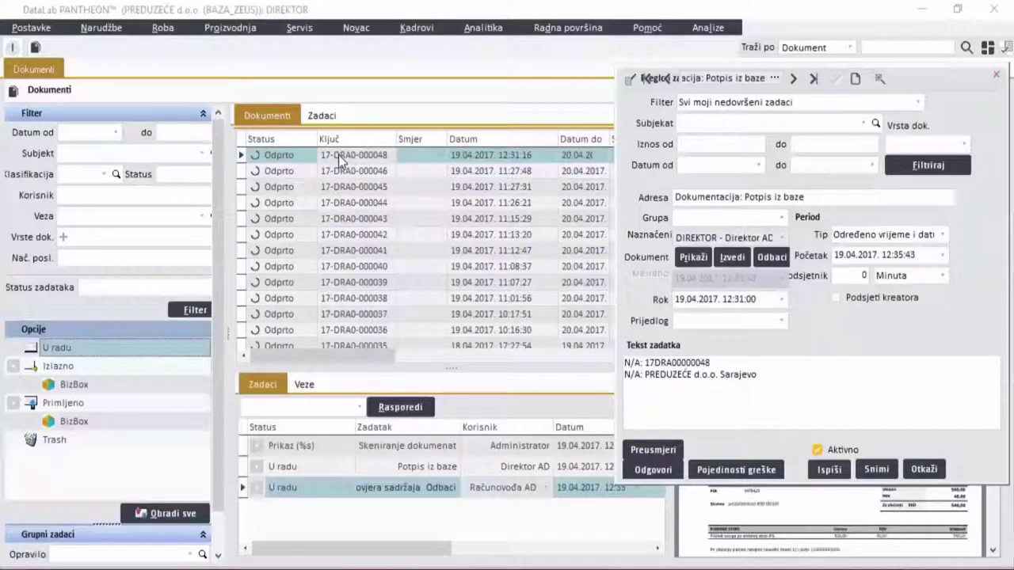
Step: Complete the Potpis iz baze task of document 17-DRA0-000048 with the Datalab tehnologije d.d. certificate and confirm it
{"action": "left_click", "coordinate": [759, 377]}
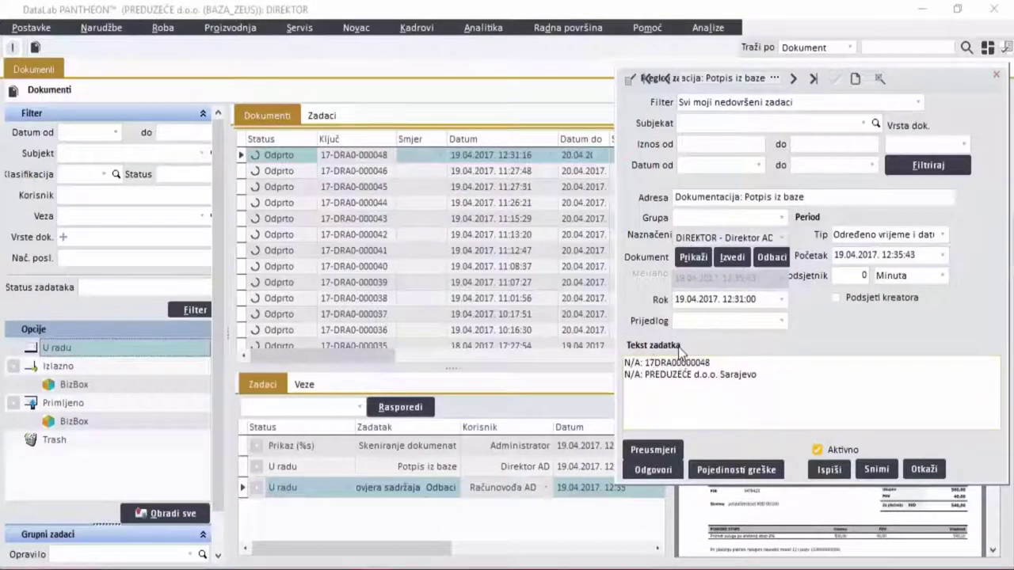
{"action": "left_click", "coordinate": [354, 156]}
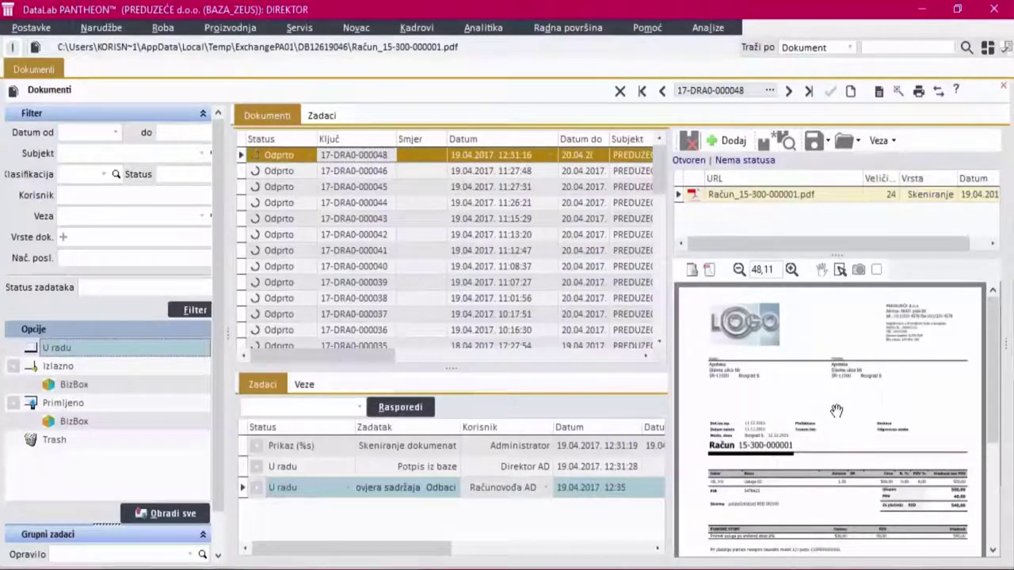
{"action": "left_click", "coordinate": [419, 470]}
{"action": "double_click", "coordinate": [418, 469]}
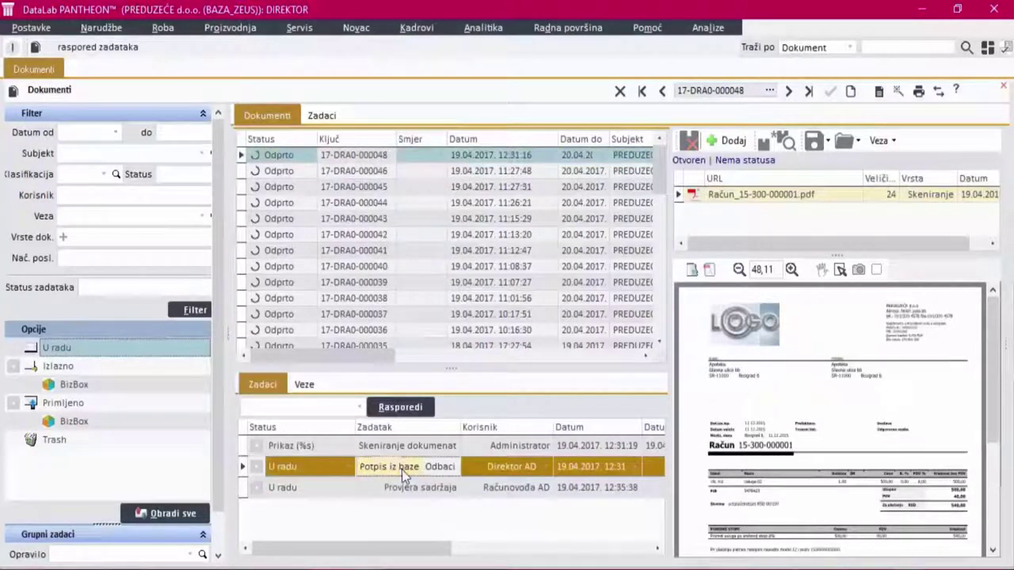
{"action": "left_click", "coordinate": [655, 498]}
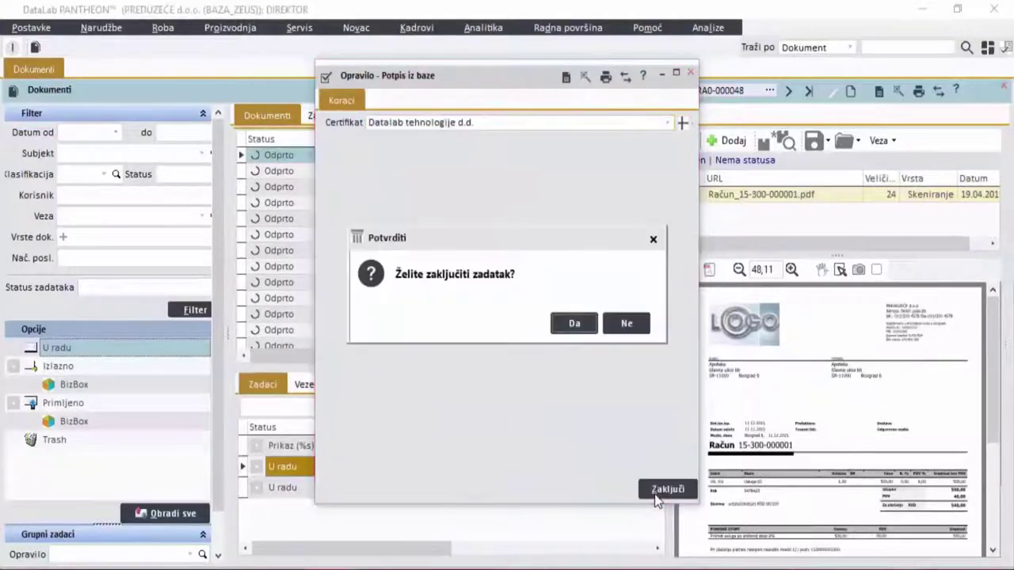
{"action": "left_click", "coordinate": [573, 324]}
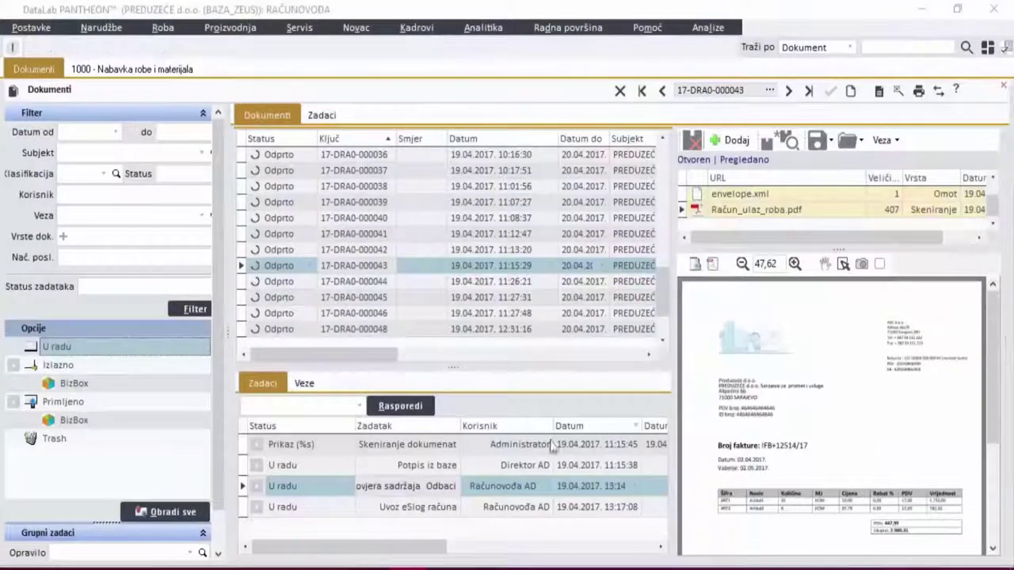
Step: Create a new 1000 - Nabavka robe i materijala document with ABC doo as the supplier and save it
{"action": "double_click", "coordinate": [431, 514]}
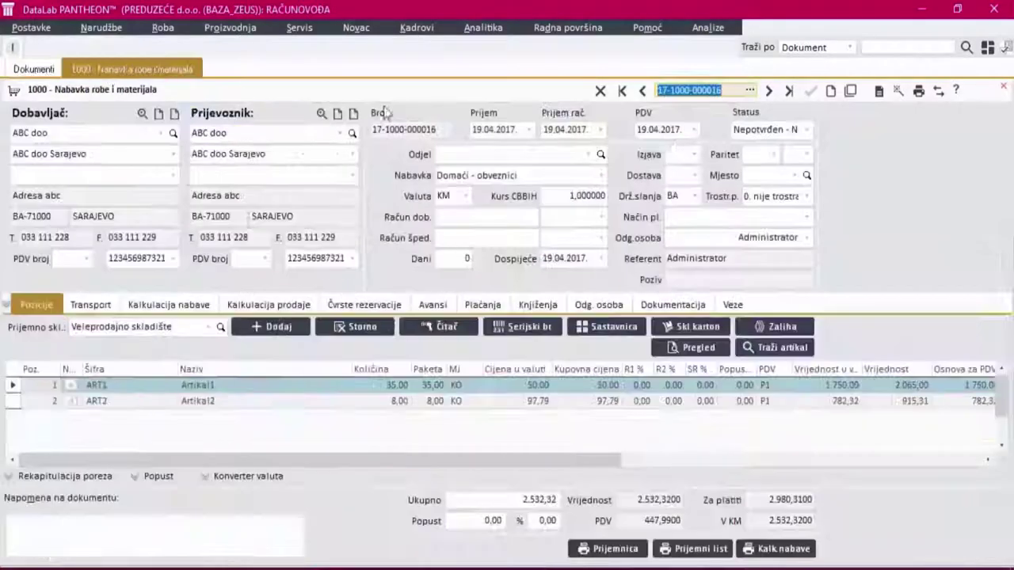
{"action": "left_click", "coordinate": [830, 92]}
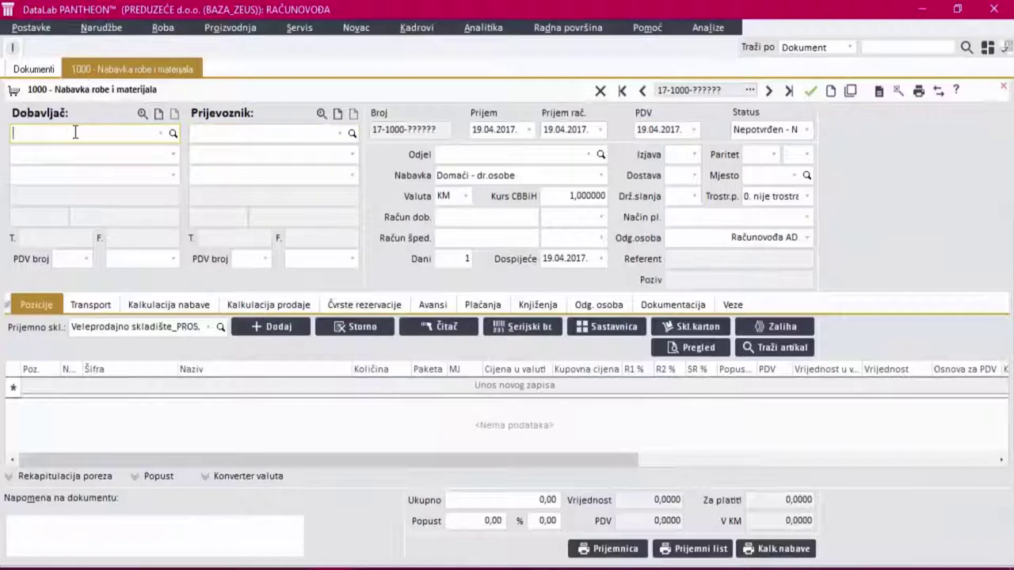
{"action": "type", "text": "abc"}
{"action": "left_click", "coordinate": [83, 166]}
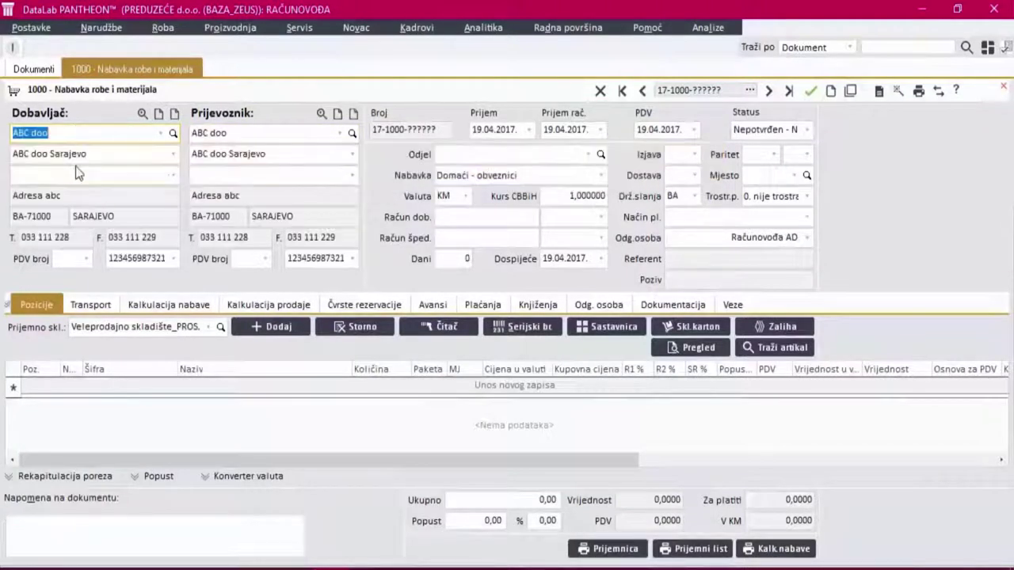
{"action": "left_click", "coordinate": [808, 94]}
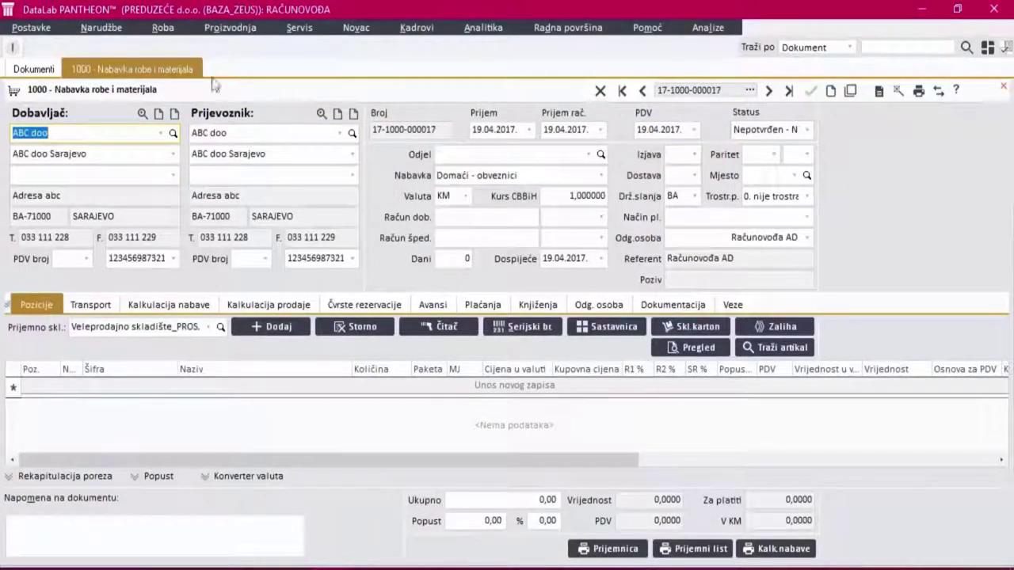
Step: Open the Uvoz eSlog računa task of document 17-DRA0-000043 and start creating a document from its eSlog import
{"action": "left_click", "coordinate": [24, 69]}
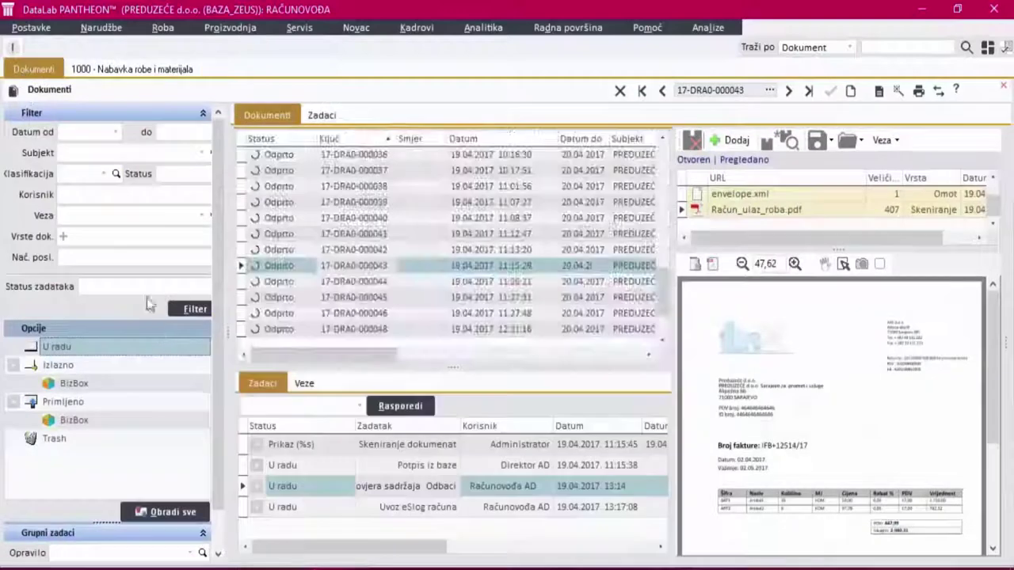
{"action": "double_click", "coordinate": [404, 509]}
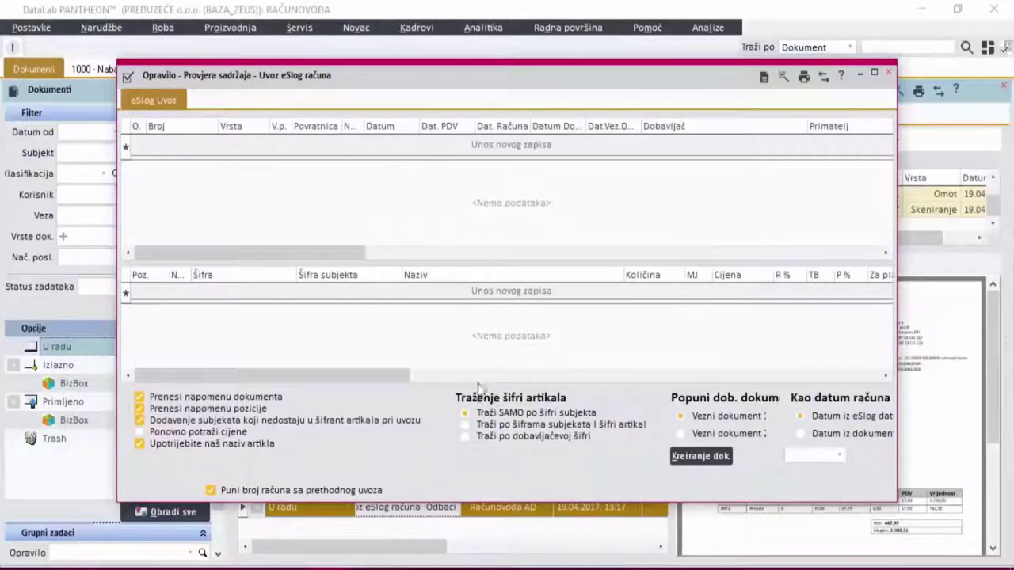
{"action": "left_click", "coordinate": [683, 461]}
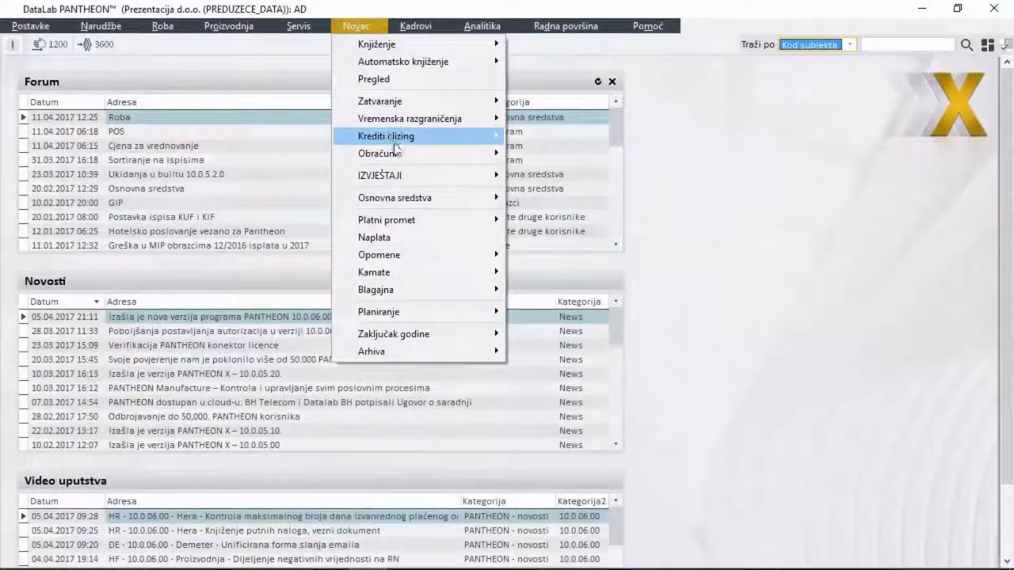
Step: Run the 089 - Plan prihoda i rashoda - detaljno report in Struktura otvorenih stavki for the subject Preduzeće d.o.o
{"action": "mouse_move", "coordinate": [475, 153]}
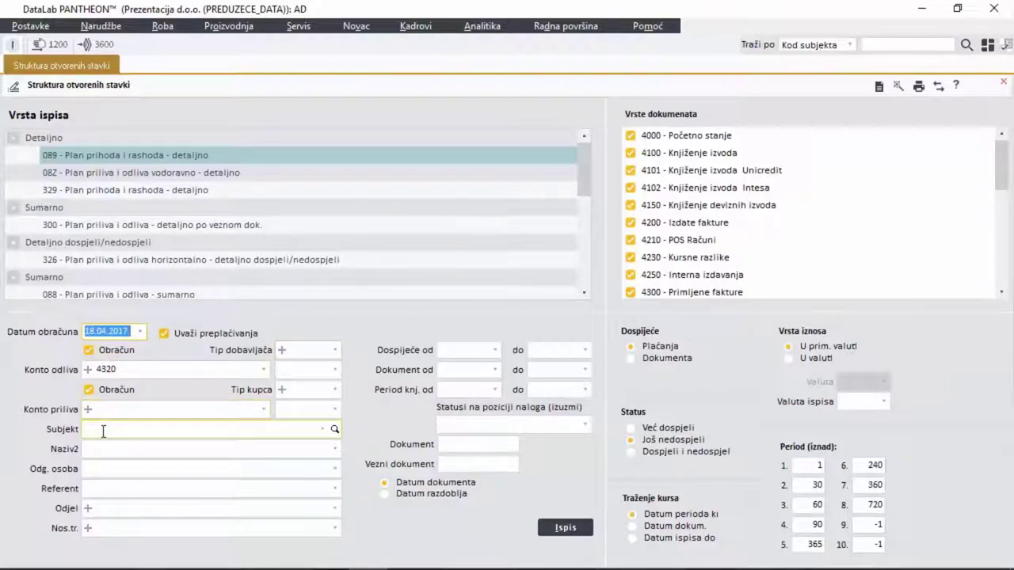
{"action": "type", "text": "pred"}
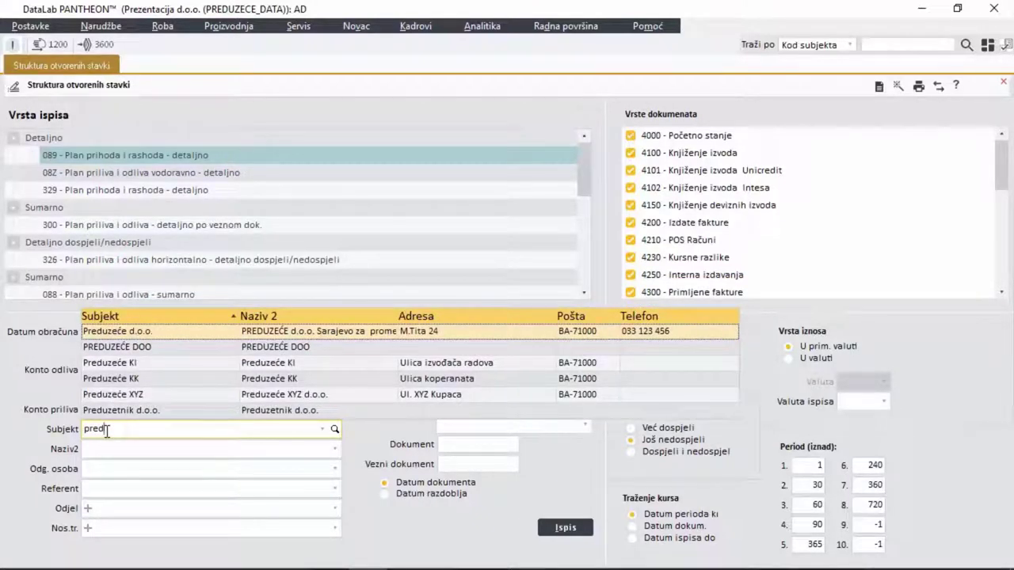
{"action": "left_click", "coordinate": [127, 332]}
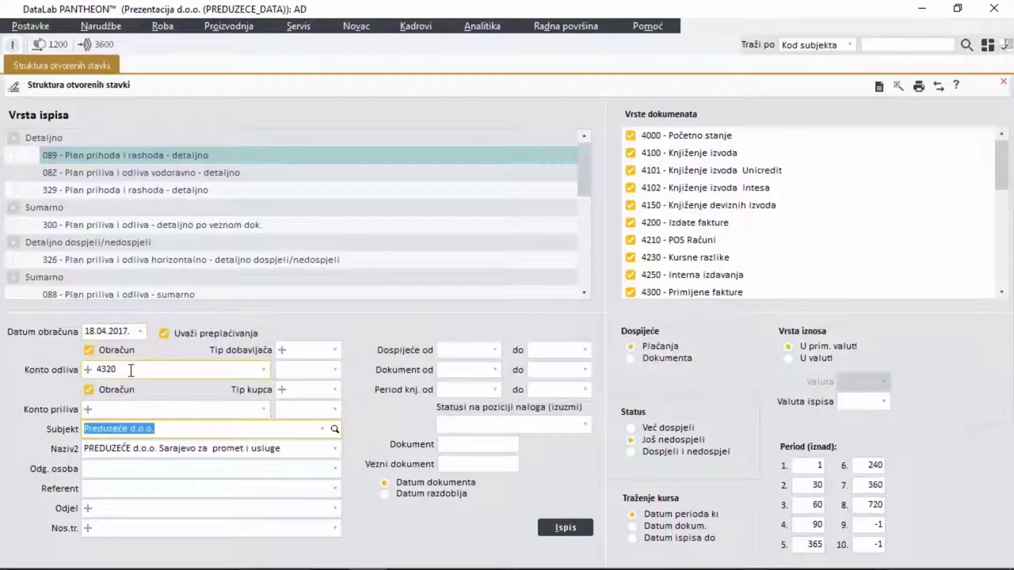
{"action": "double_click", "coordinate": [147, 162]}
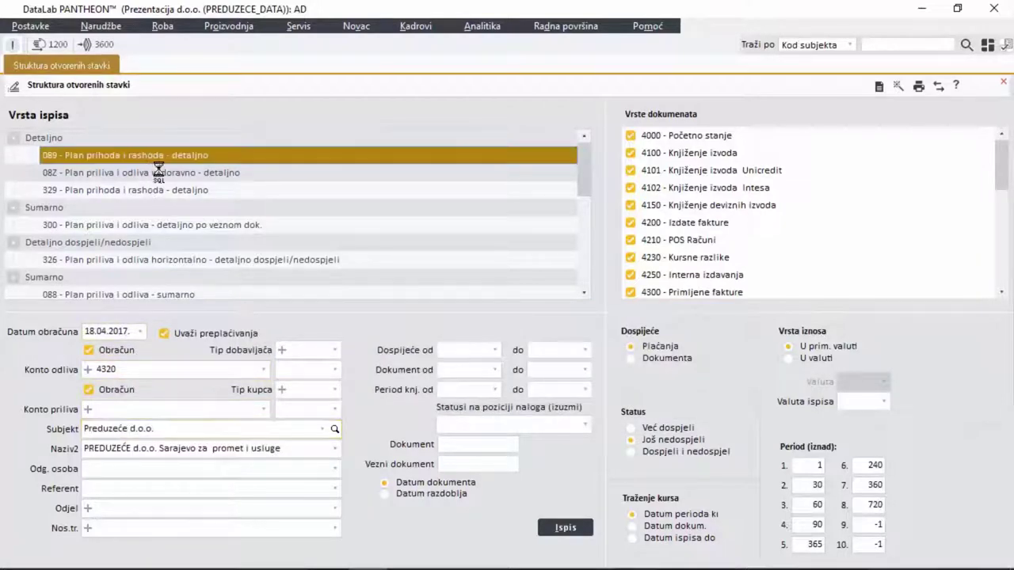
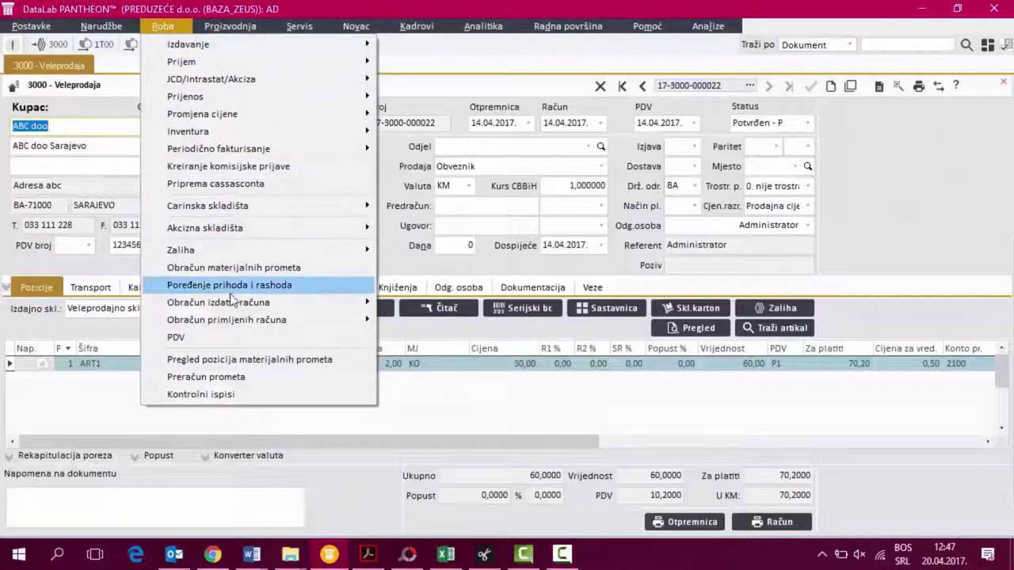
Step: Open the Analize prodaje sales analysis from the wholesale document
{"action": "mouse_move", "coordinate": [230, 300]}
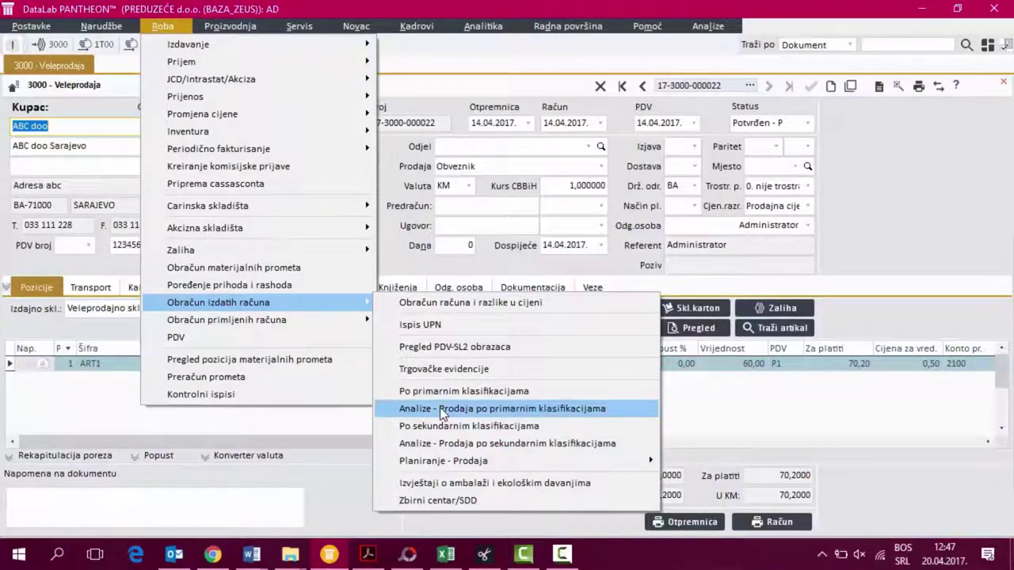
{"action": "left_click", "coordinate": [74, 125]}
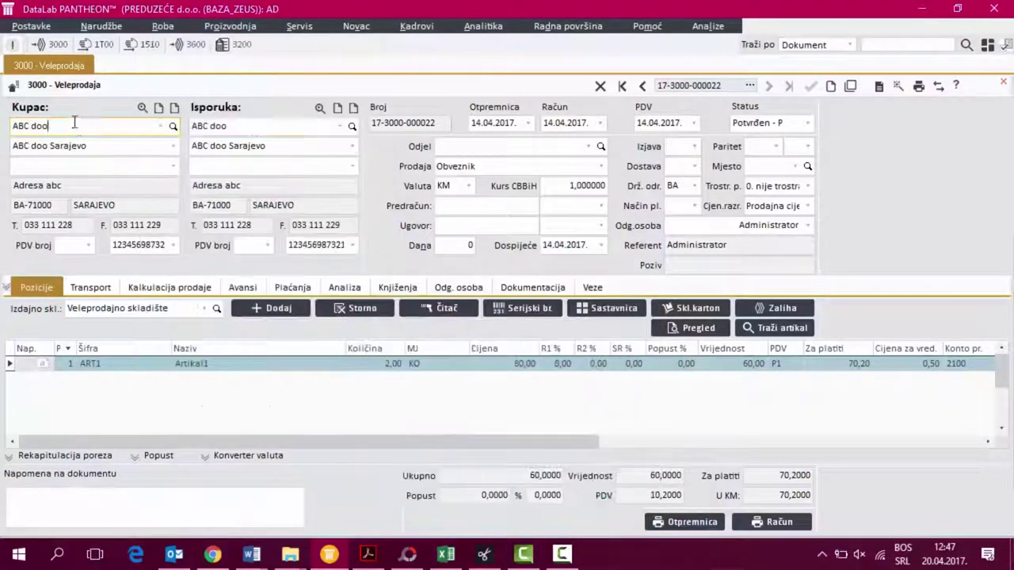
{"action": "mouse_move", "coordinate": [99, 134]}
{"action": "left_click", "coordinate": [202, 153]}
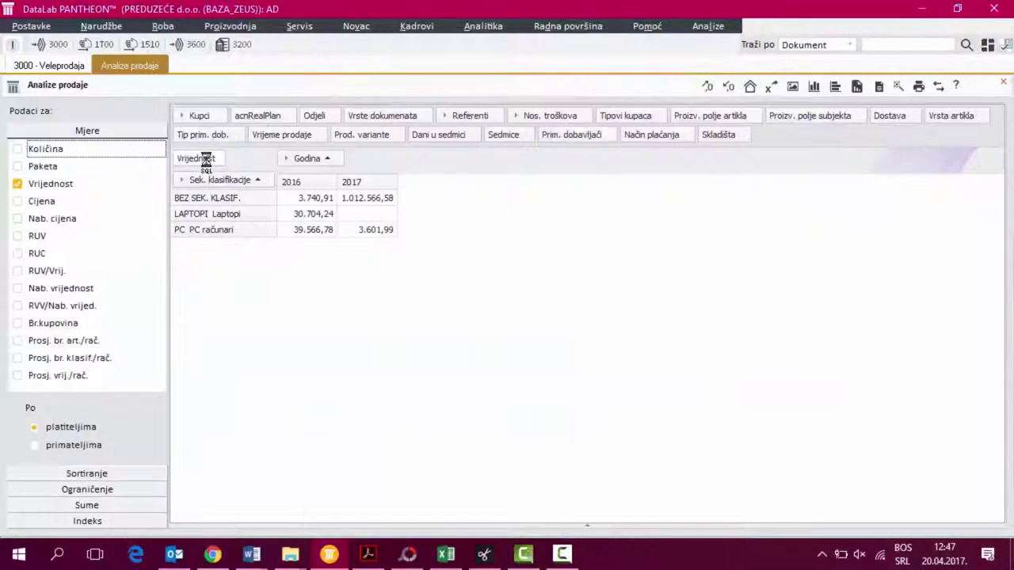
Step: Add the Količina, Paketa, Cijena, Nab. cijena and Nab. vrijednost measures to the sales analysis
{"action": "left_click", "coordinate": [17, 149]}
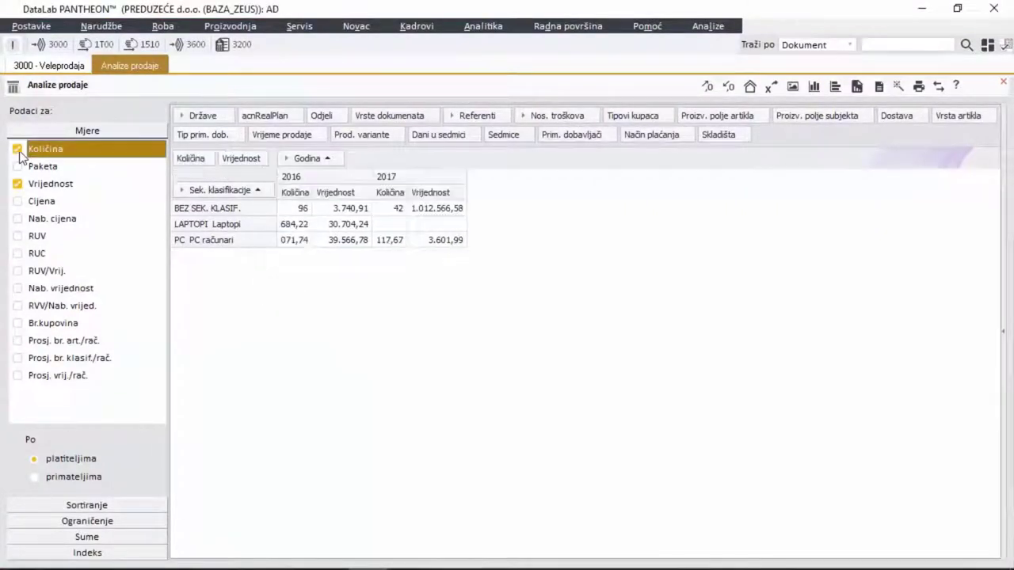
{"action": "left_click", "coordinate": [17, 167]}
{"action": "left_click", "coordinate": [17, 201]}
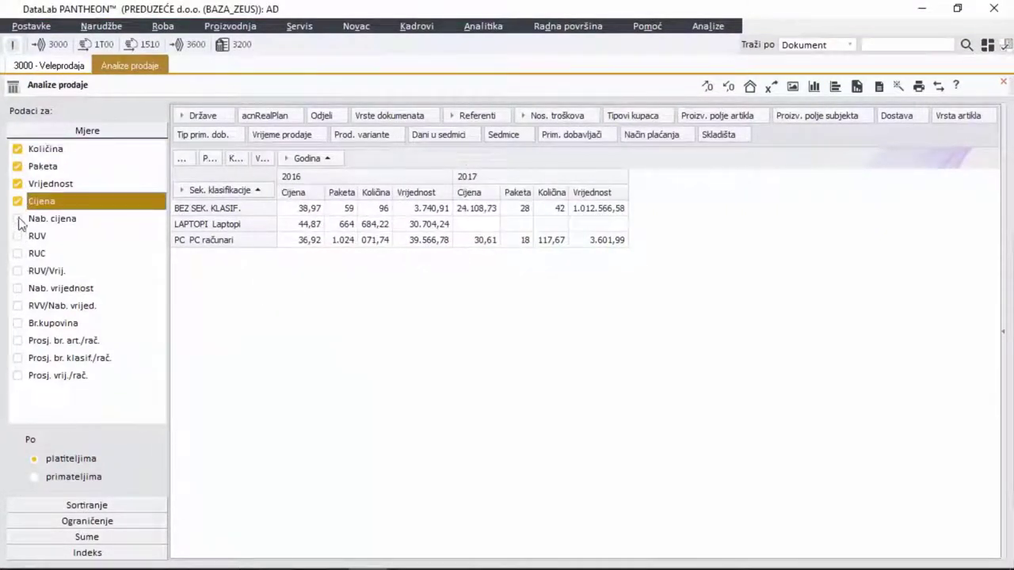
{"action": "left_click", "coordinate": [18, 219]}
{"action": "left_click", "coordinate": [18, 289]}
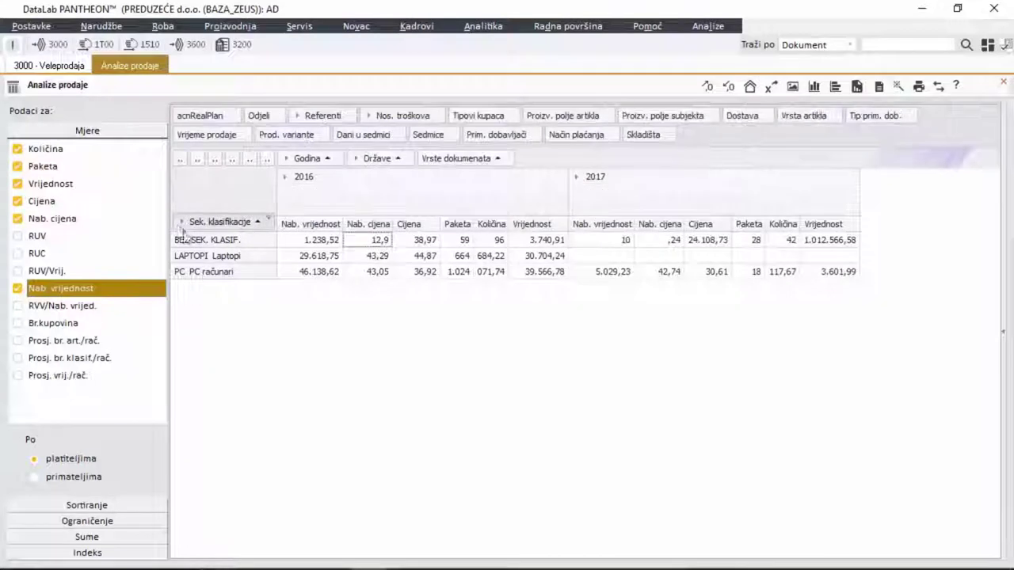
Step: Reverse the sort order of the secondary classifications in the sales analysis to descending
{"action": "left_click", "coordinate": [183, 226]}
{"action": "left_click", "coordinate": [193, 247]}
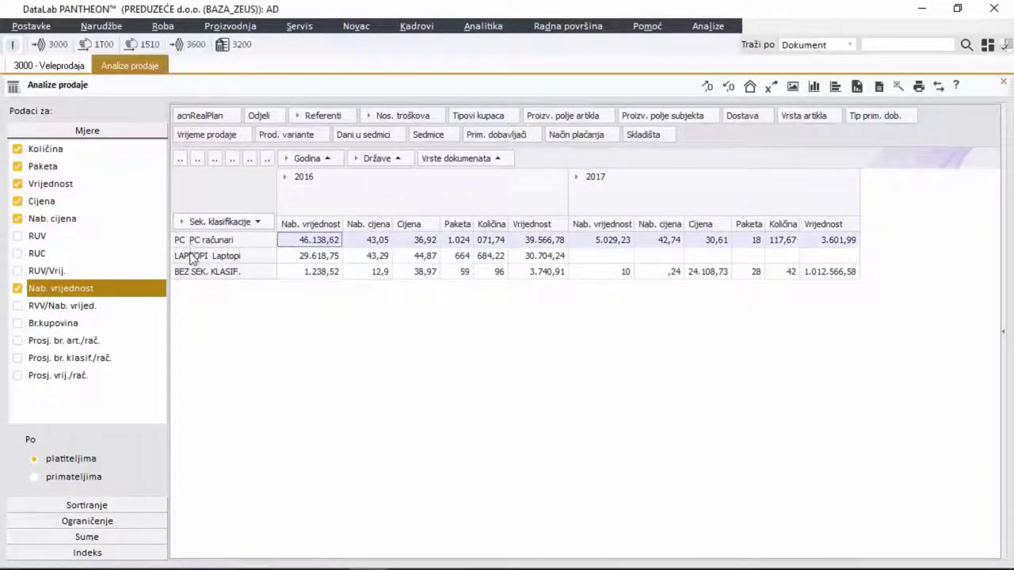
Step: Select the Laptopi row in the sales analysis and chart its data as a bar chart
{"action": "left_click", "coordinate": [193, 258]}
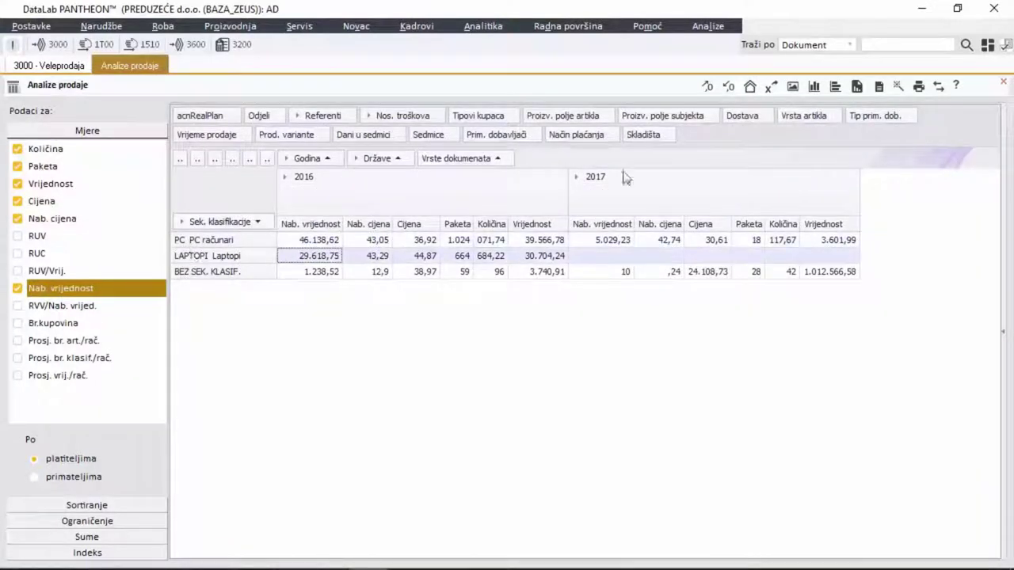
{"action": "left_click", "coordinate": [835, 89]}
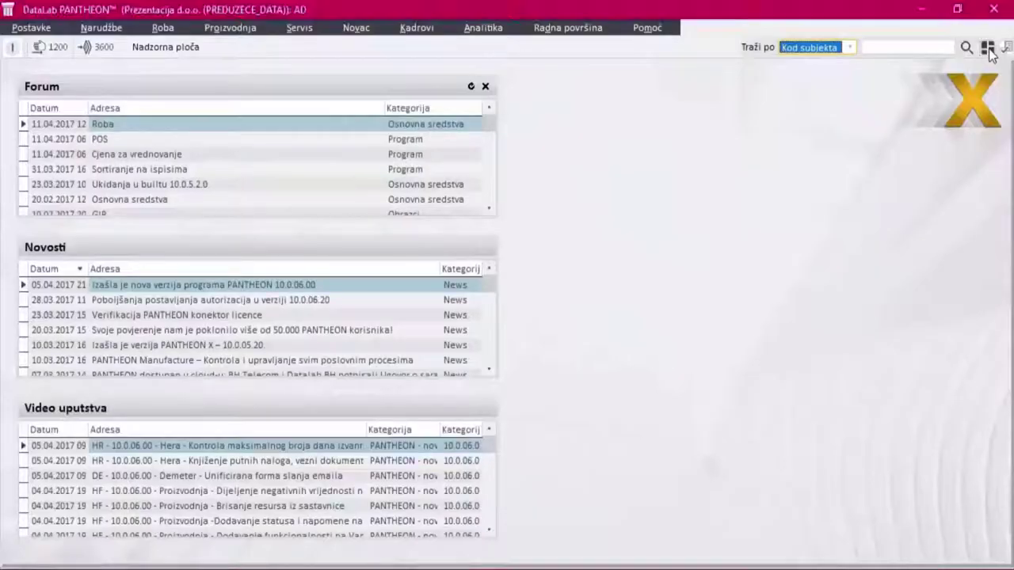
Step: View the Aktivnost preduzeća and Brzi pregled poslovanja dashboards
{"action": "left_click", "coordinate": [988, 49]}
{"action": "left_click", "coordinate": [979, 55]}
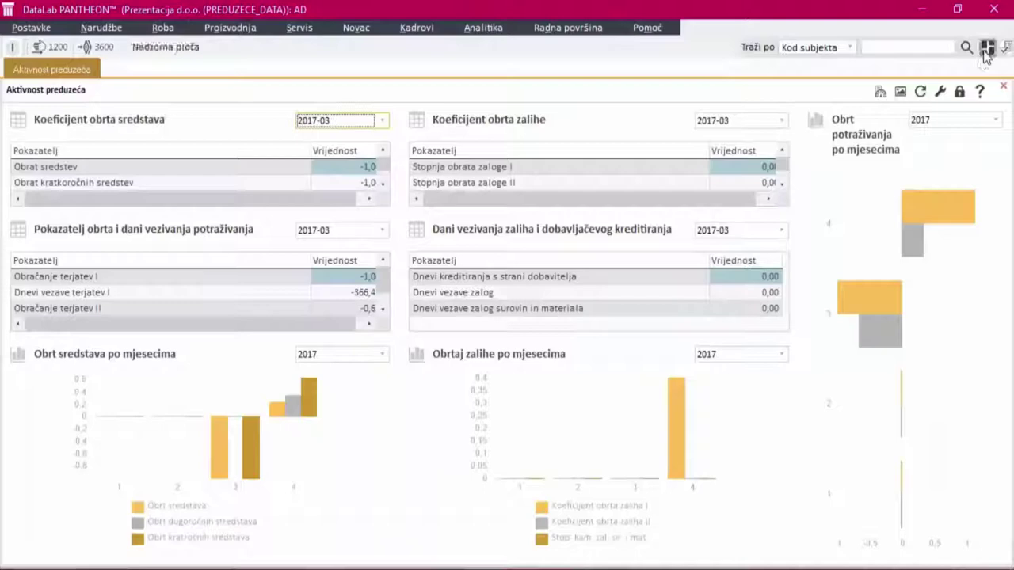
{"action": "left_click", "coordinate": [987, 47]}
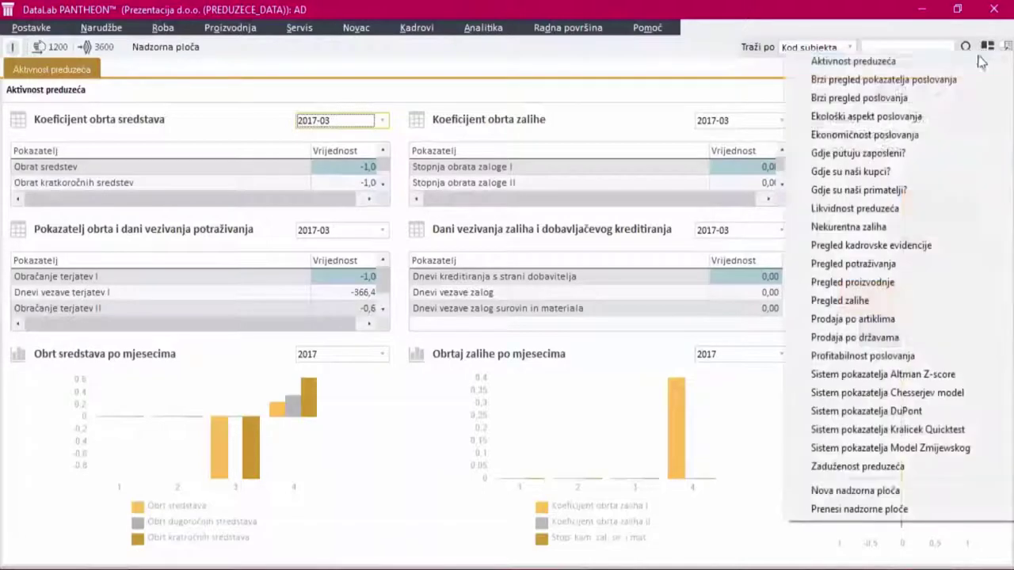
{"action": "left_click", "coordinate": [946, 98]}
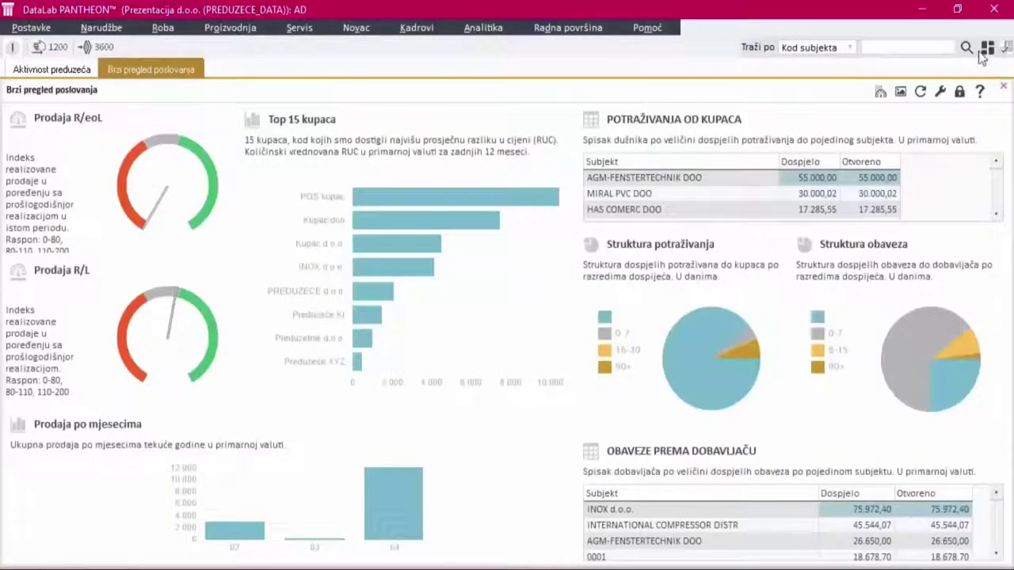
Step: View the Likvidnost preduzeća, Profitabilnost poslovanja and Gdje su naši kupci? dashboards
{"action": "left_click", "coordinate": [987, 48]}
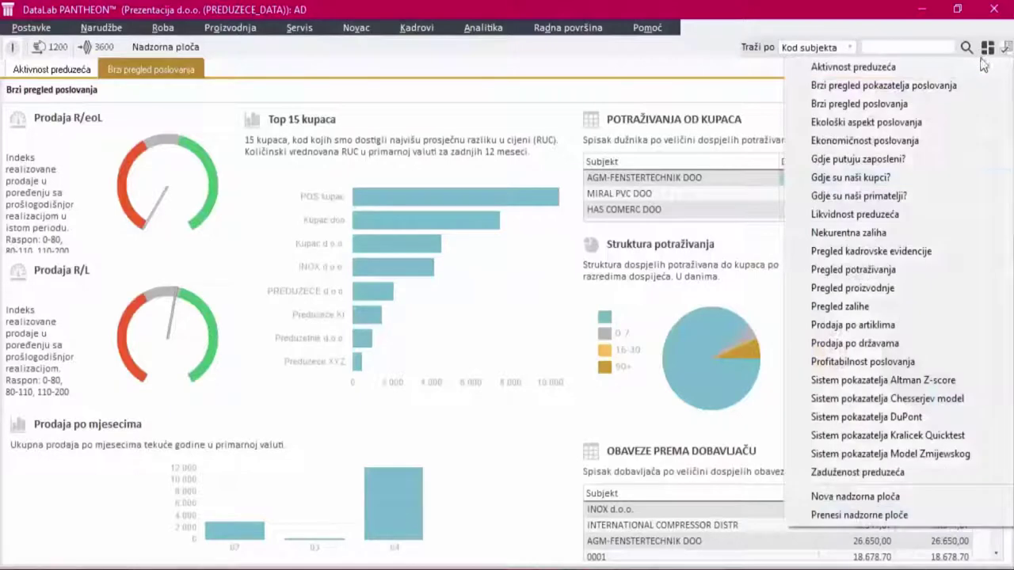
{"action": "left_click", "coordinate": [887, 212]}
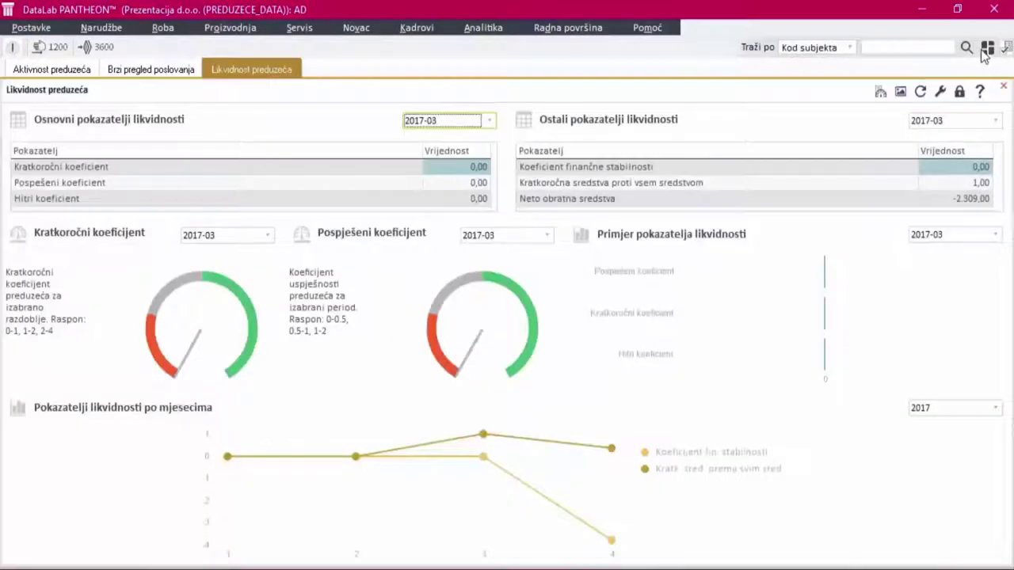
{"action": "left_click", "coordinate": [987, 48]}
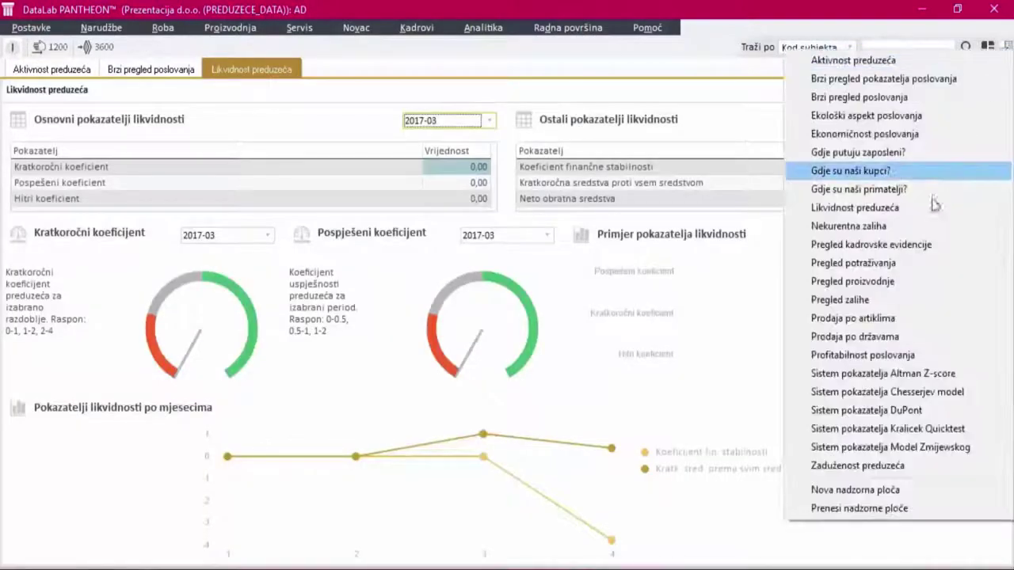
{"action": "left_click", "coordinate": [883, 353]}
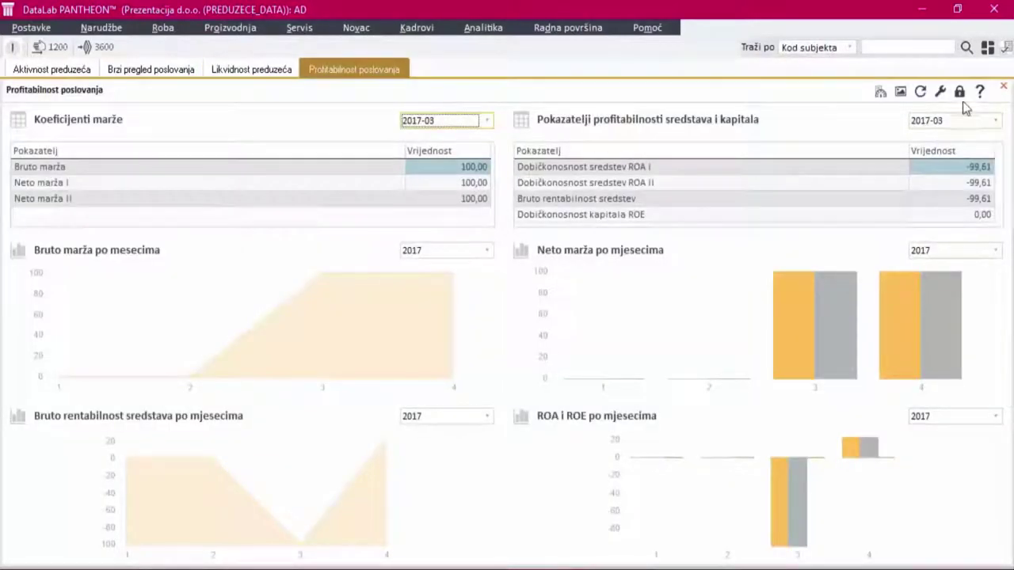
{"action": "left_click", "coordinate": [987, 48]}
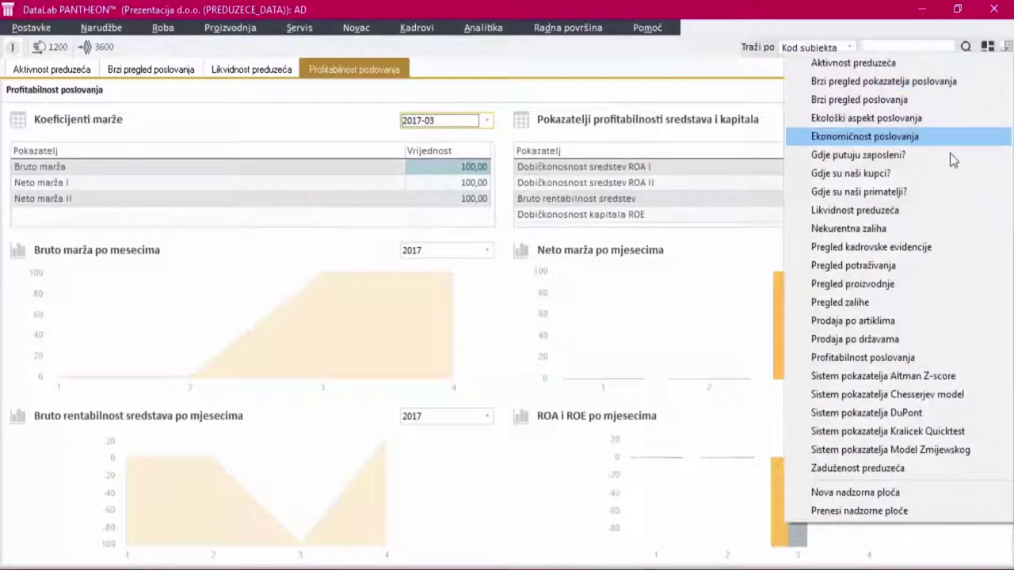
{"action": "left_click", "coordinate": [920, 182]}
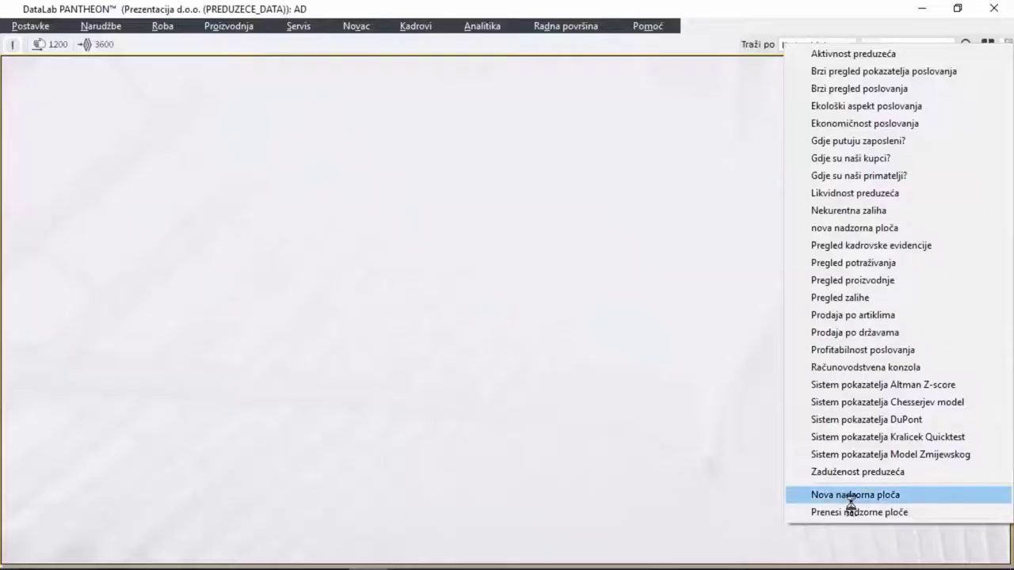
Step: Create a new dashboard named Nova ploča and split it into four equal panes
{"action": "left_click", "coordinate": [851, 495]}
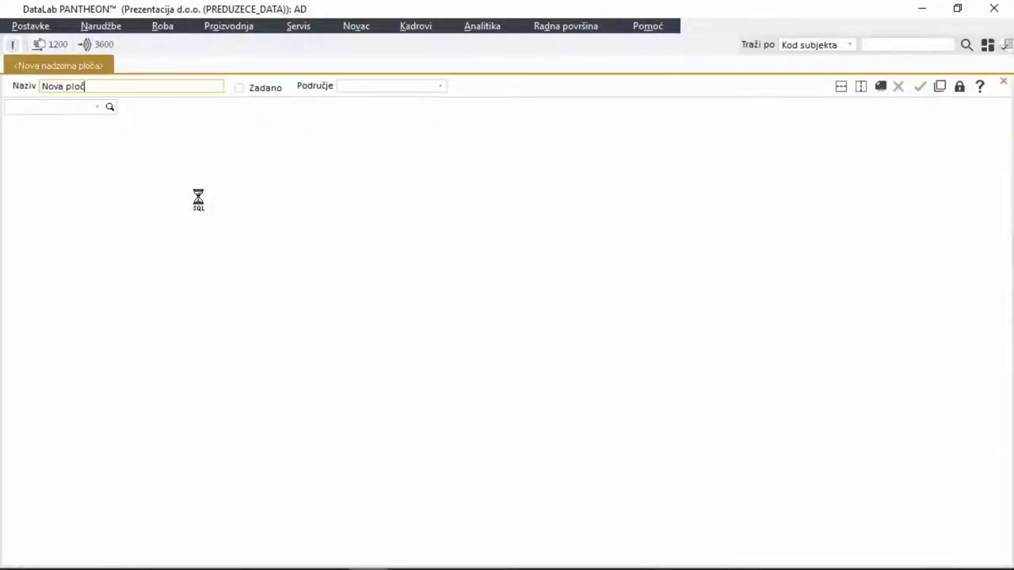
{"action": "left_click", "coordinate": [919, 87]}
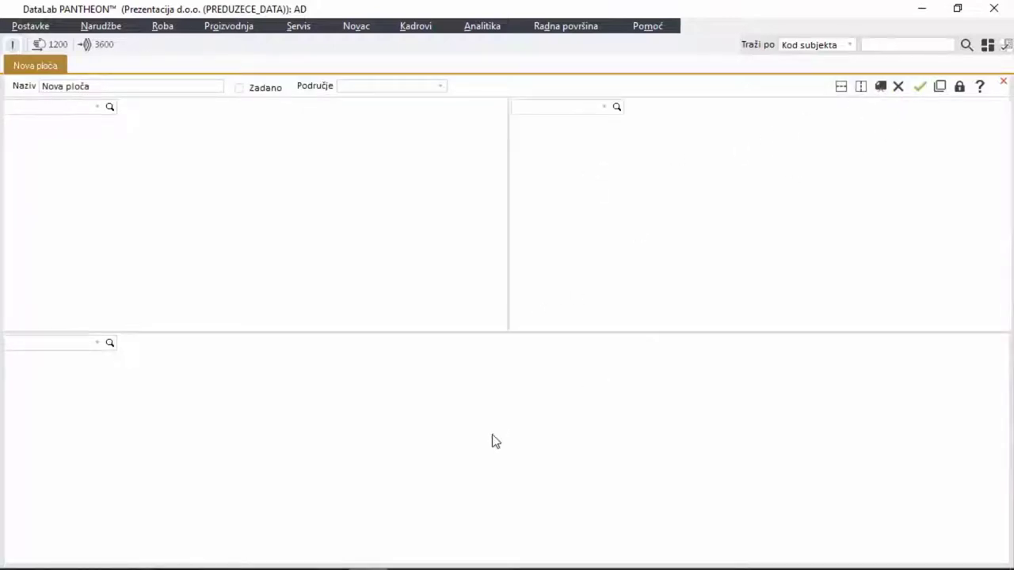
{"action": "left_click", "coordinate": [861, 87]}
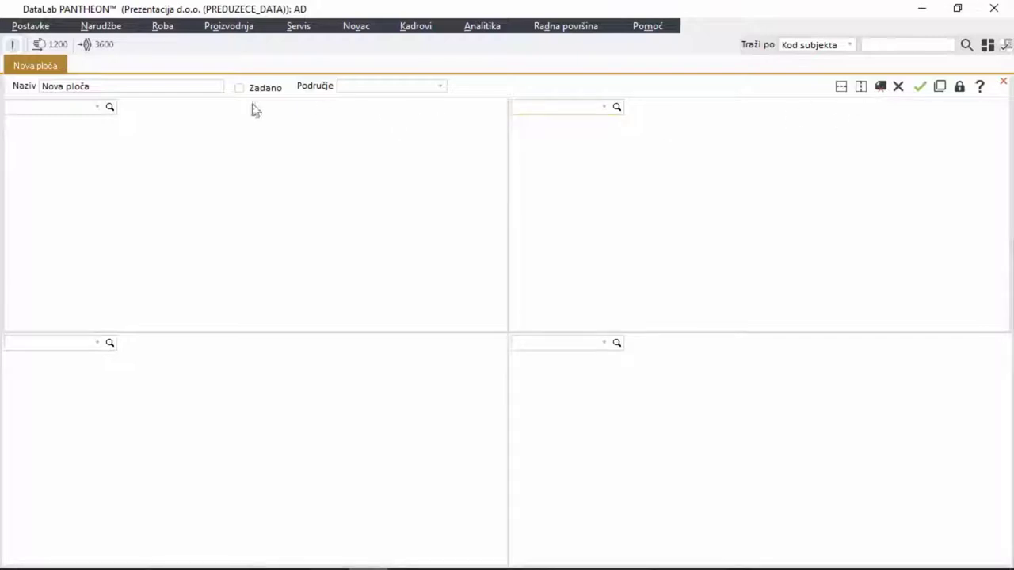
Step: Fill the upper-left pane with the UKUPNA PRODAJA chart and the upper-right pane with Potraživanja u odnosu na obav
{"action": "left_click", "coordinate": [103, 109]}
{"action": "left_click_drag", "start_coordinate": [314, 144], "coordinate": [313, 332]}
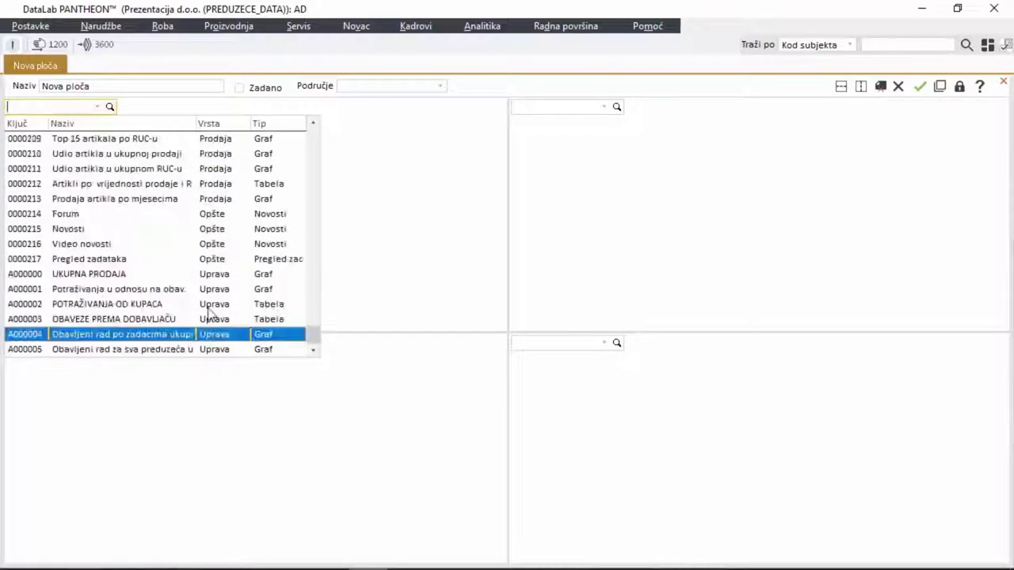
{"action": "left_click", "coordinate": [161, 282]}
{"action": "left_click", "coordinate": [617, 109]}
{"action": "left_click_drag", "start_coordinate": [818, 141], "coordinate": [805, 344]}
{"action": "left_click", "coordinate": [636, 274]}
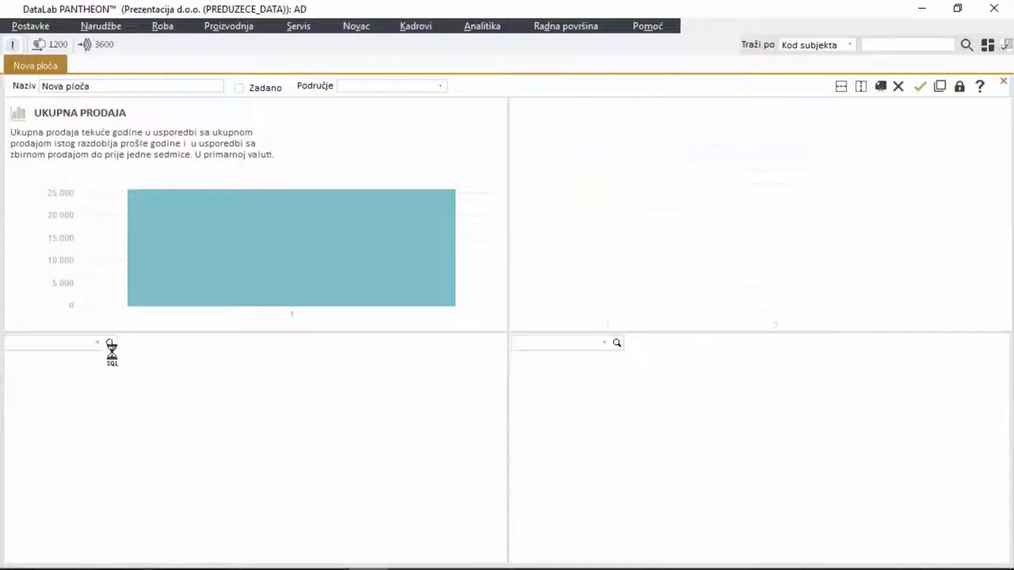
Step: Add the POTRAŽIVANJA OD KUPACA and OBAVEZE PREMA DOBAVLJAČU tables to the lower-left and lower-right panes and save the dashboard
{"action": "left_click", "coordinate": [106, 344]}
{"action": "left_click_drag", "start_coordinate": [311, 113], "coordinate": [310, 314]}
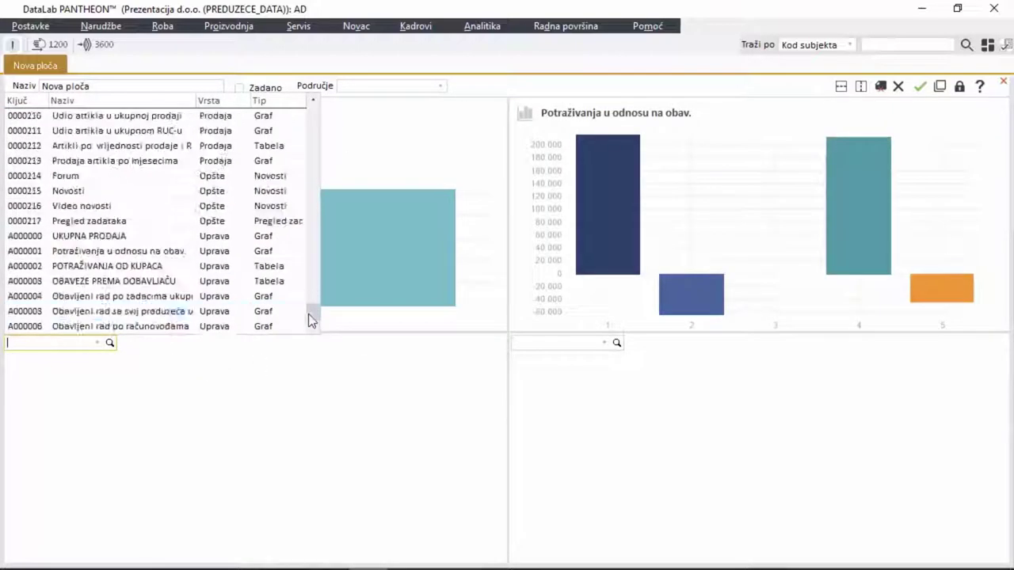
{"action": "left_click", "coordinate": [127, 266]}
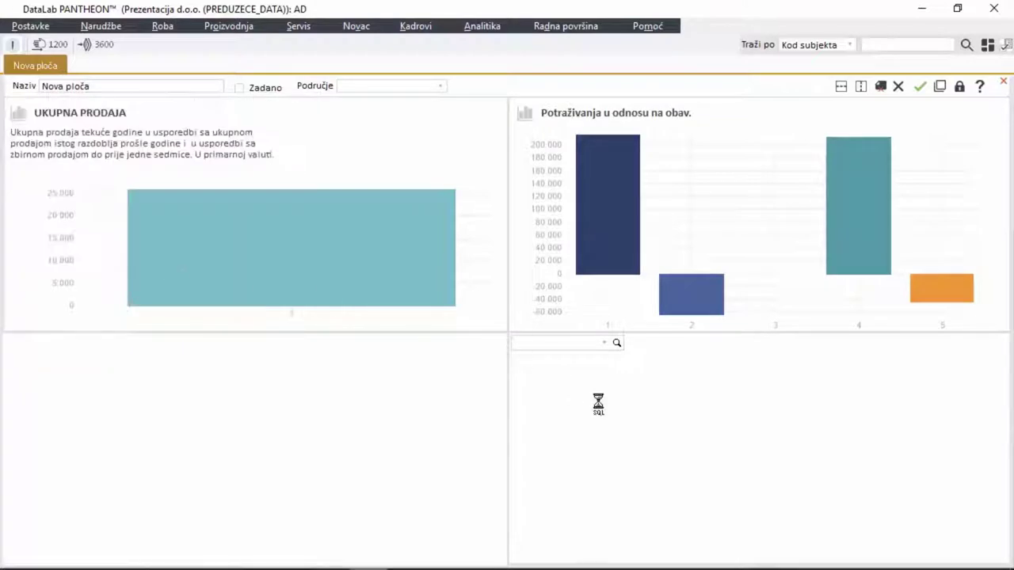
{"action": "left_click", "coordinate": [605, 344]}
{"action": "left_click_drag", "start_coordinate": [820, 131], "coordinate": [820, 324]}
{"action": "left_click", "coordinate": [643, 283]}
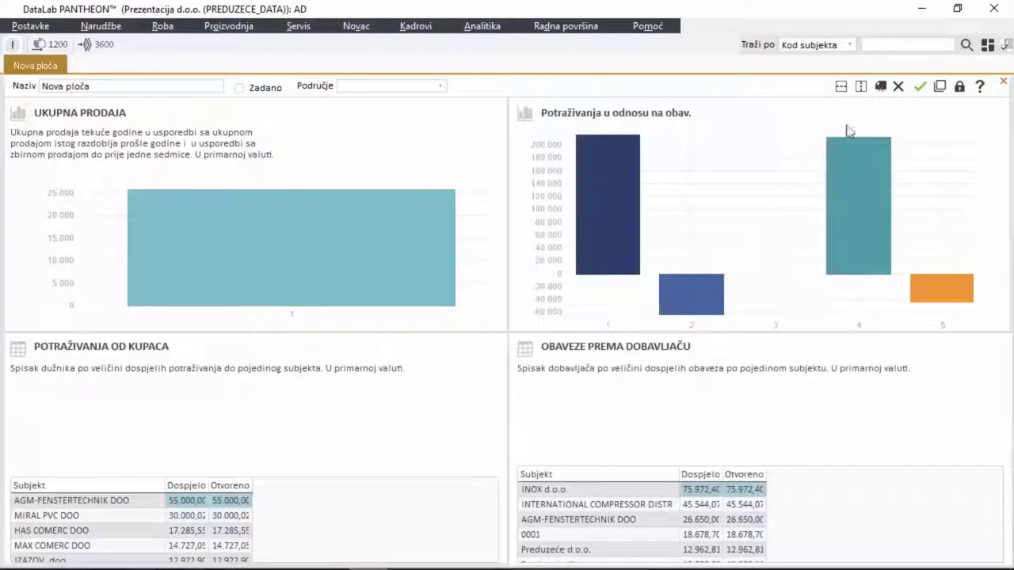
{"action": "left_click", "coordinate": [918, 88]}
{"action": "left_click", "coordinate": [905, 89]}
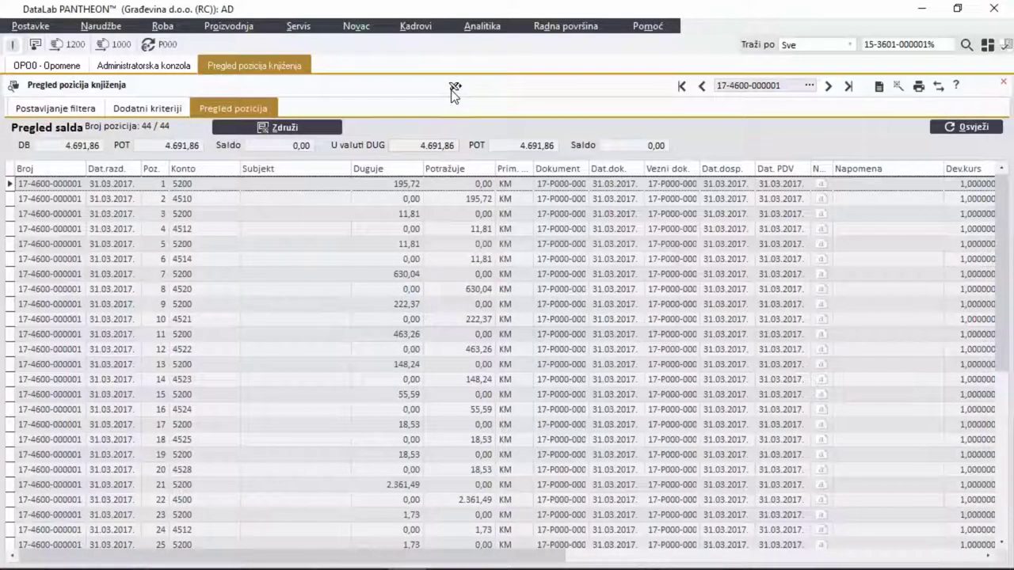
Step: Export the positions in Pregled pozicija knjiženja to Excel and leave the exported workbook
{"action": "left_click", "coordinate": [455, 86]}
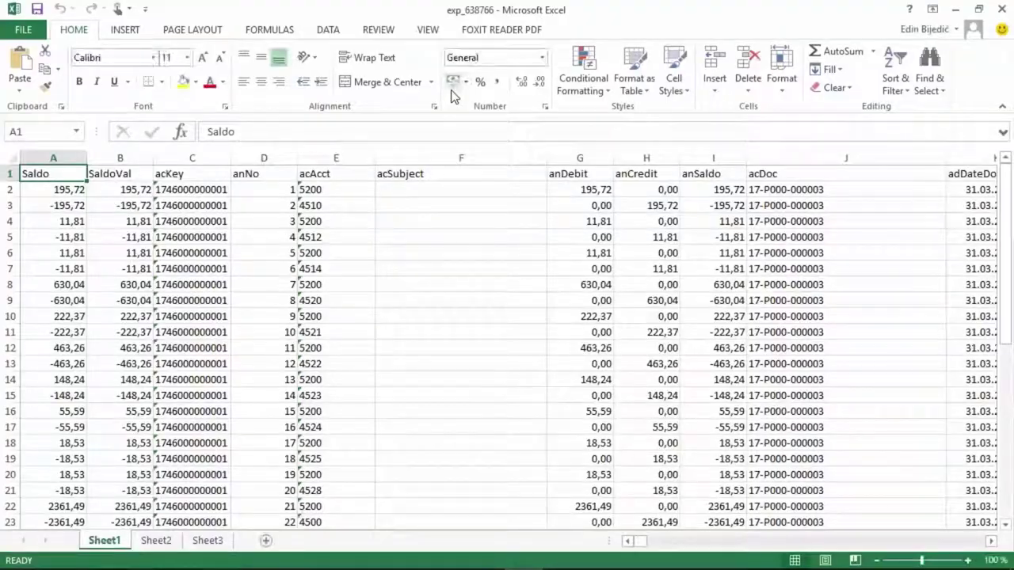
{"action": "left_click", "coordinate": [960, 11]}
Step: Open the 05A - Pregled knjiženja report for the listed positions, export it to Excel and look through the exported sheet
{"action": "left_click", "coordinate": [919, 87]}
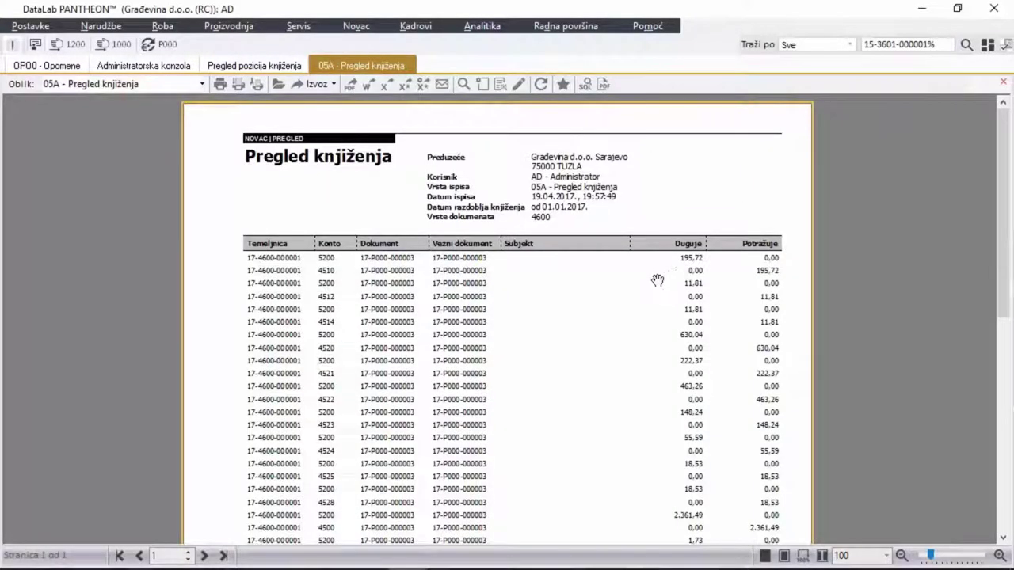
{"action": "scroll", "coordinate": [657, 280], "scroll_direction": "down", "scroll_amount": 5}
{"action": "scroll", "coordinate": [652, 279], "scroll_direction": "up", "scroll_amount": 5}
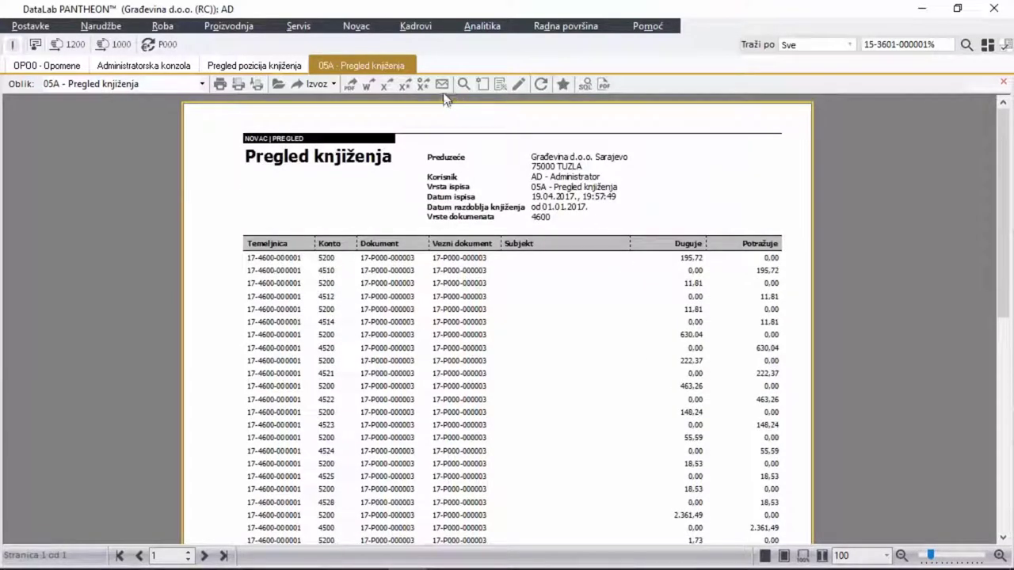
{"action": "left_click", "coordinate": [403, 85]}
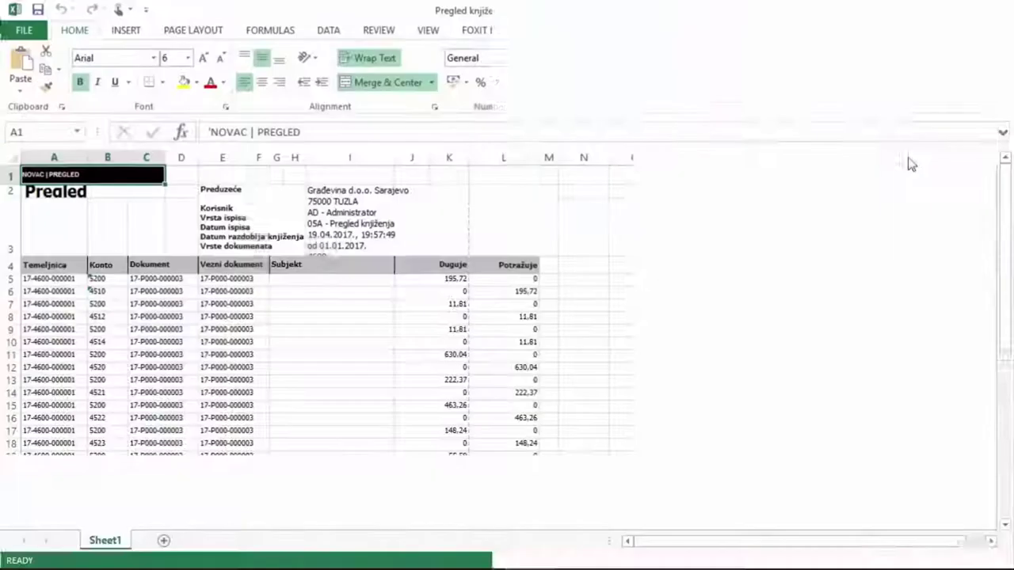
{"action": "scroll", "coordinate": [625, 305], "scroll_direction": "down", "scroll_amount": 7}
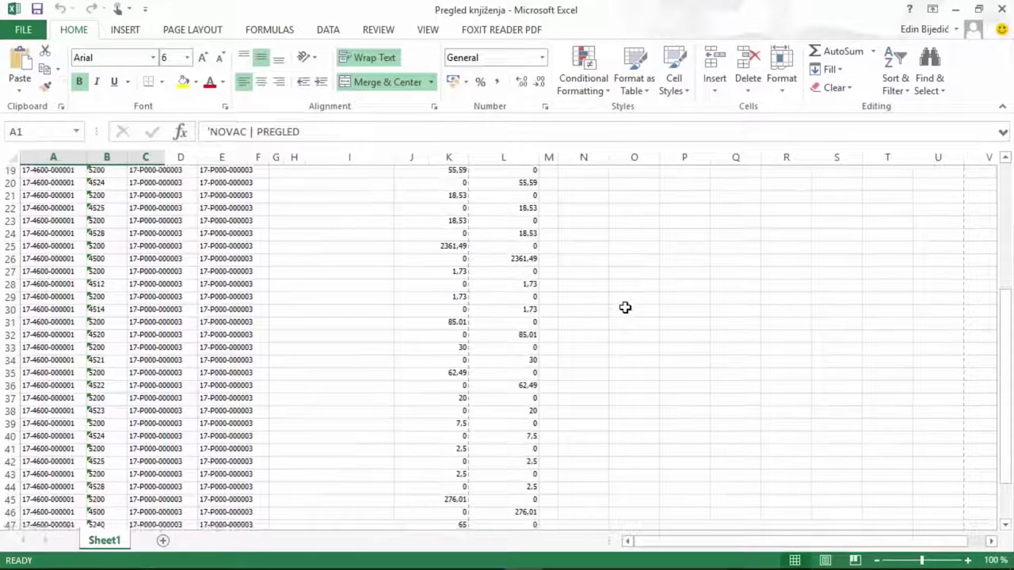
{"action": "scroll", "coordinate": [624, 307], "scroll_direction": "up", "scroll_amount": 6}
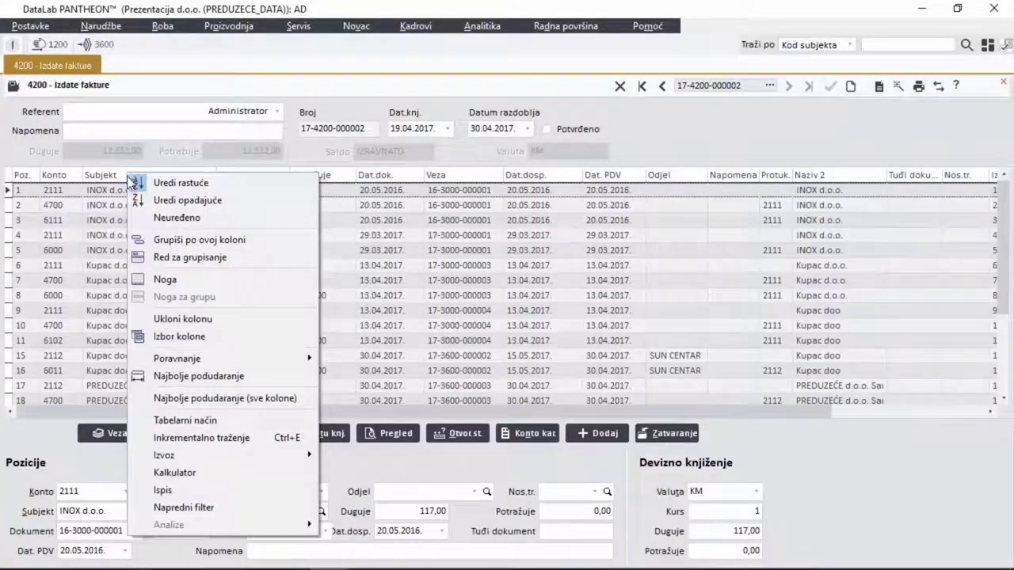
Step: Add up the Duguje amounts of positions 1, 6 and 9 in 4200 - Izdate fakture with the Kalkulator, then close it
{"action": "left_click", "coordinate": [196, 473]}
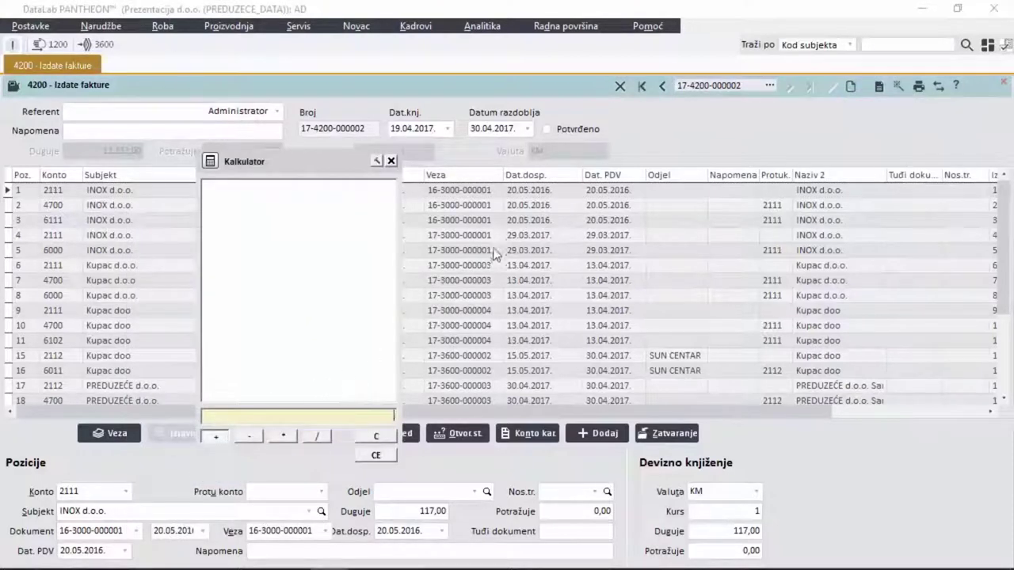
{"action": "left_click_drag", "start_coordinate": [295, 162], "coordinate": [476, 178]}
{"action": "left_click", "coordinate": [268, 190]}
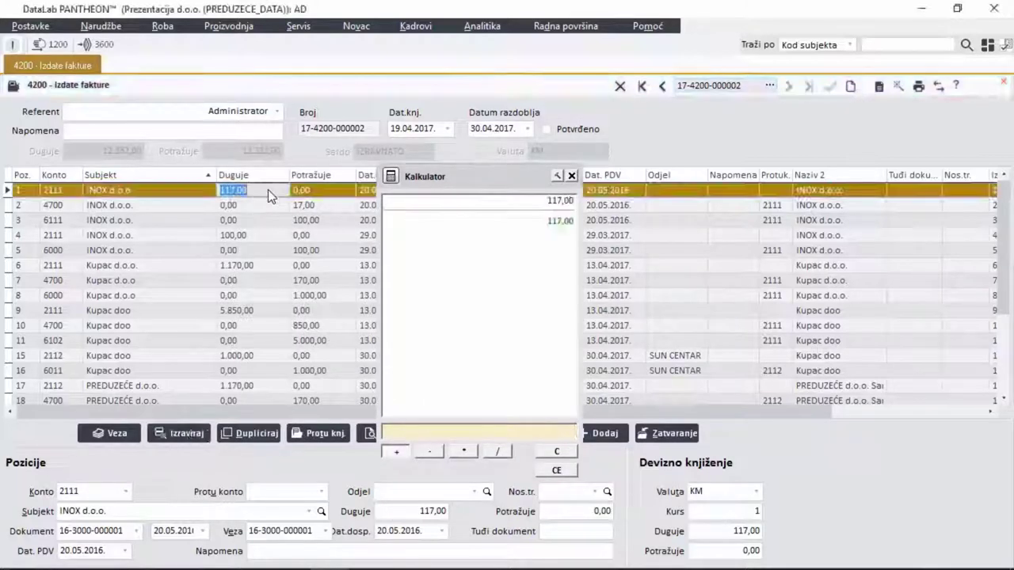
{"action": "left_click", "coordinate": [263, 265]}
{"action": "left_click", "coordinate": [263, 310]}
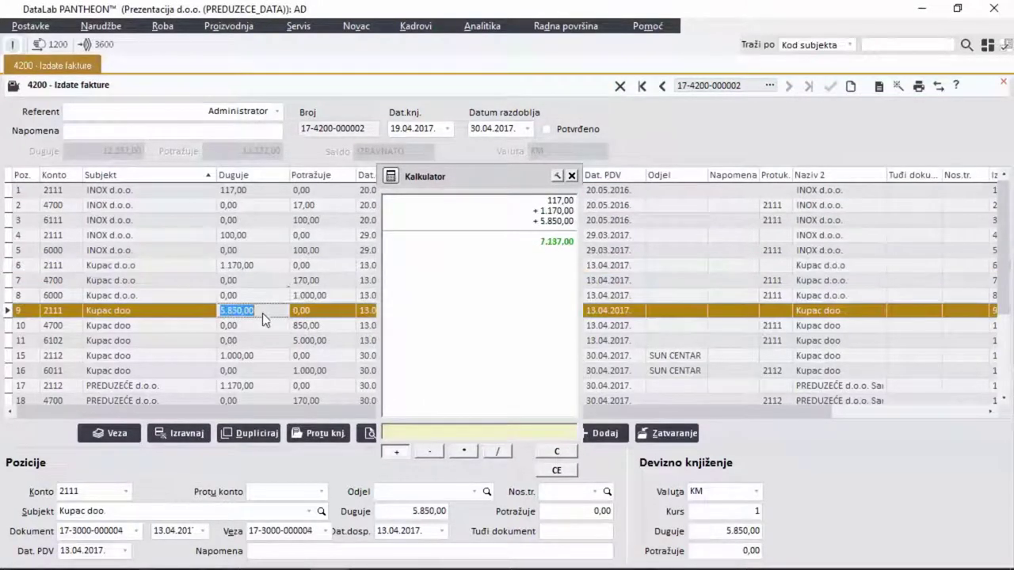
{"action": "left_click", "coordinate": [572, 177]}
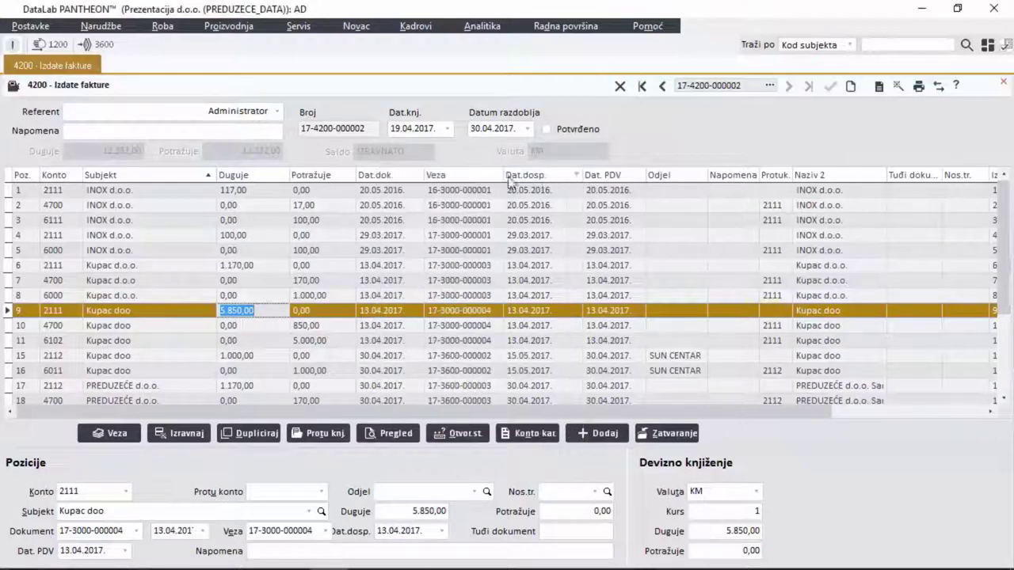
Step: Group the 4200 - Izdate fakture positions by Subjekt and Konto, and expand konto 2111 under Kupac d.o.o
{"action": "right_click", "coordinate": [155, 177]}
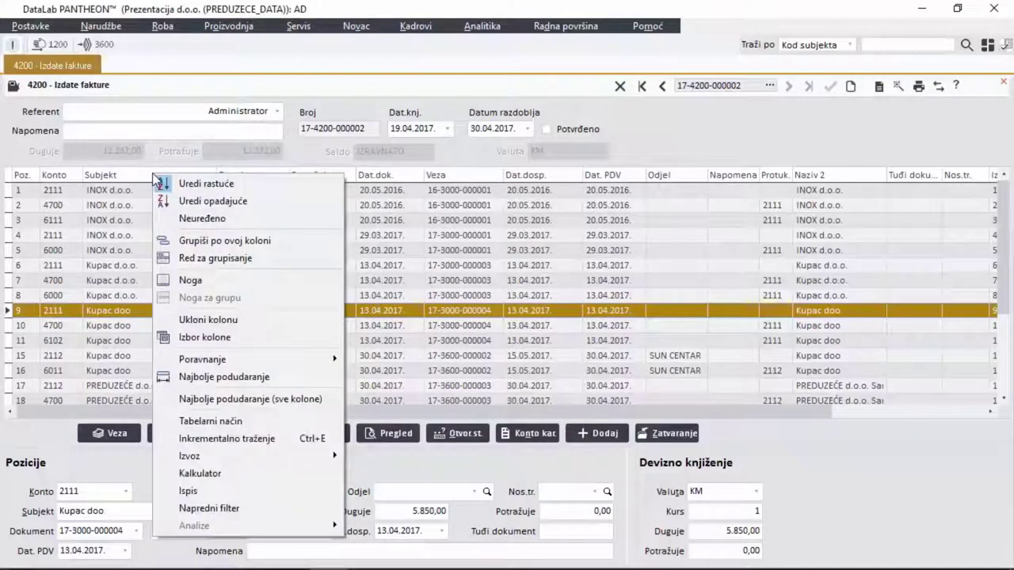
{"action": "left_click", "coordinate": [188, 246]}
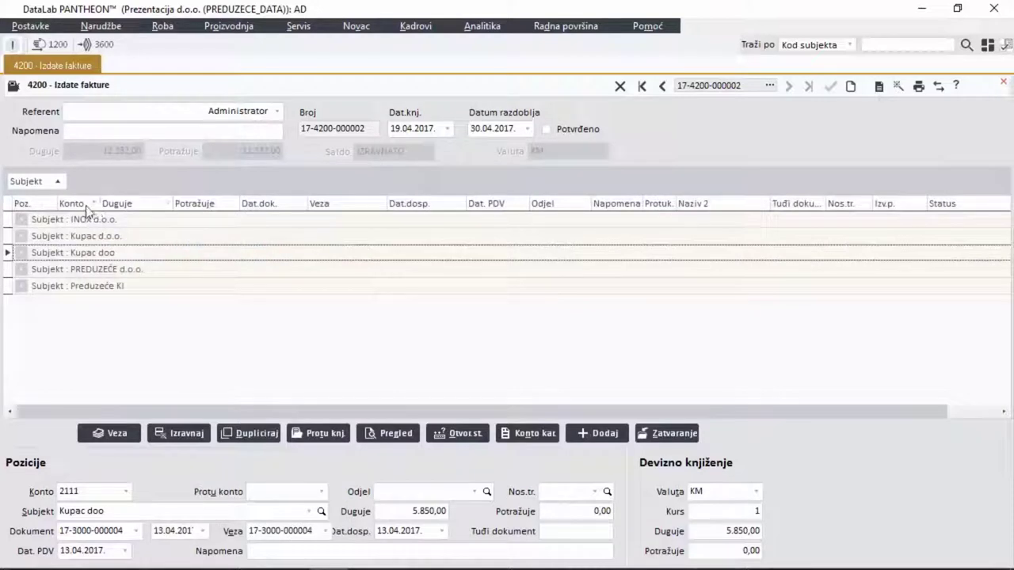
{"action": "left_click_drag", "start_coordinate": [78, 208], "coordinate": [95, 181]}
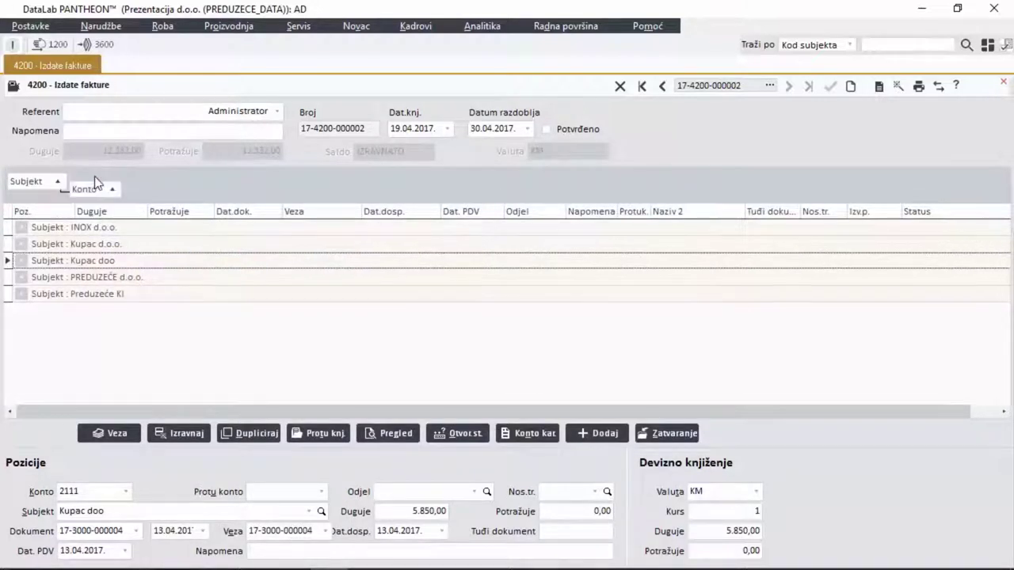
{"action": "left_click", "coordinate": [22, 244]}
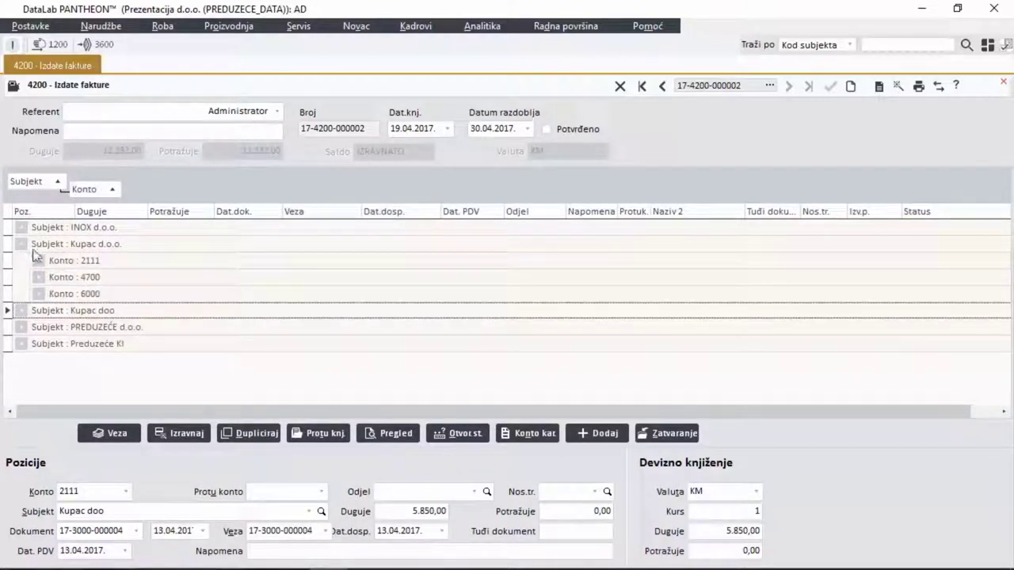
{"action": "left_click", "coordinate": [38, 260]}
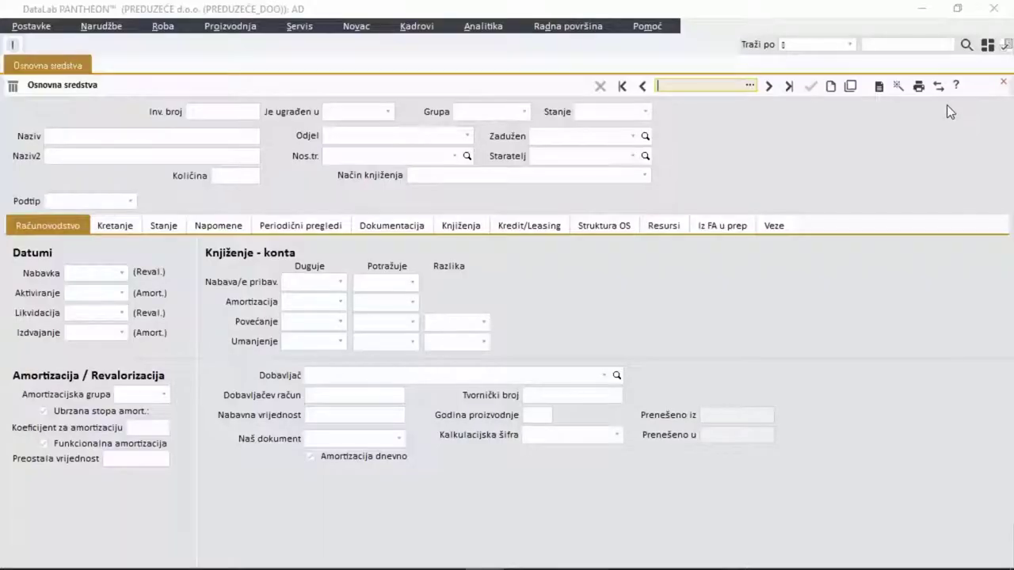
Step: Import fixed assets into Osnovna sredstva from the Excel file OSNOVNA_SREDSTVA_TEMPLATE.xls, transferring all loaded rows to the register
{"action": "left_click", "coordinate": [938, 88]}
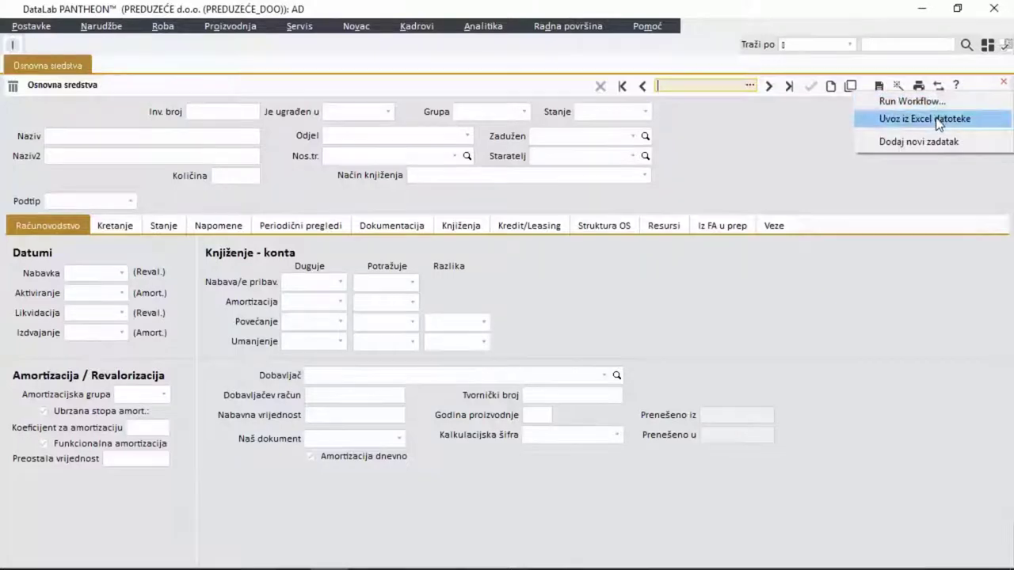
{"action": "left_click", "coordinate": [931, 118]}
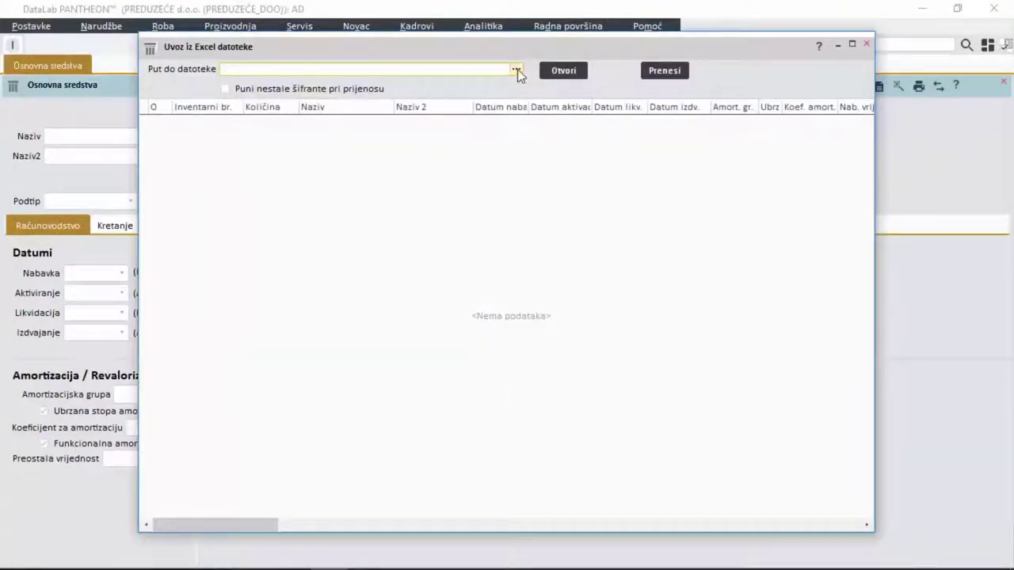
{"action": "left_click", "coordinate": [517, 71]}
{"action": "left_click", "coordinate": [465, 281]}
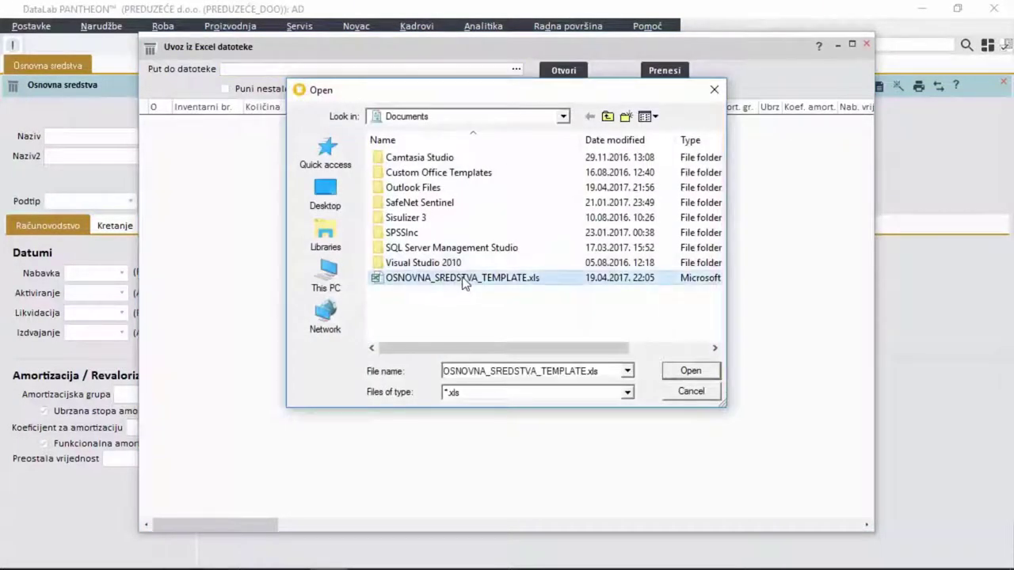
{"action": "left_click", "coordinate": [688, 372]}
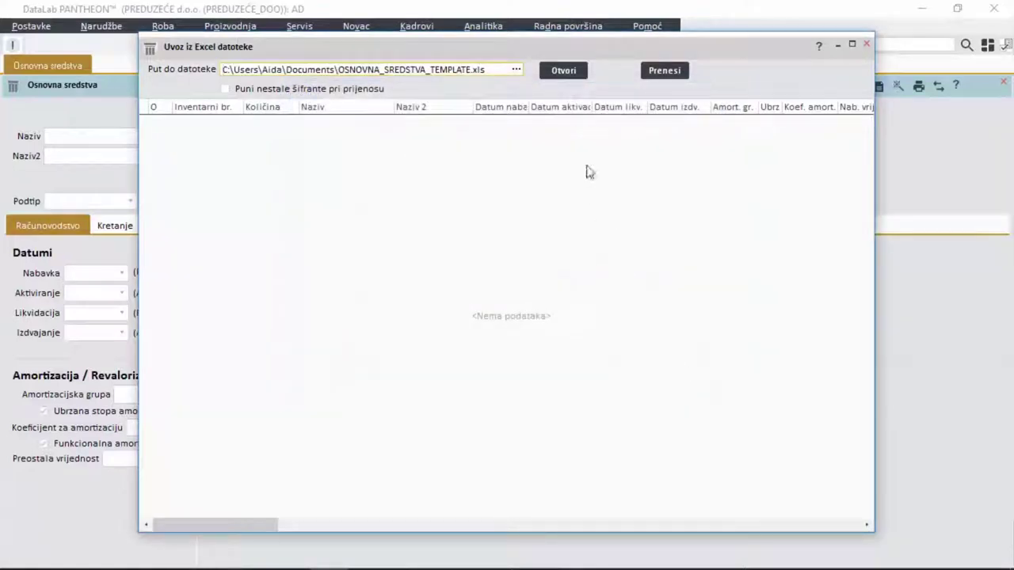
{"action": "left_click", "coordinate": [565, 72]}
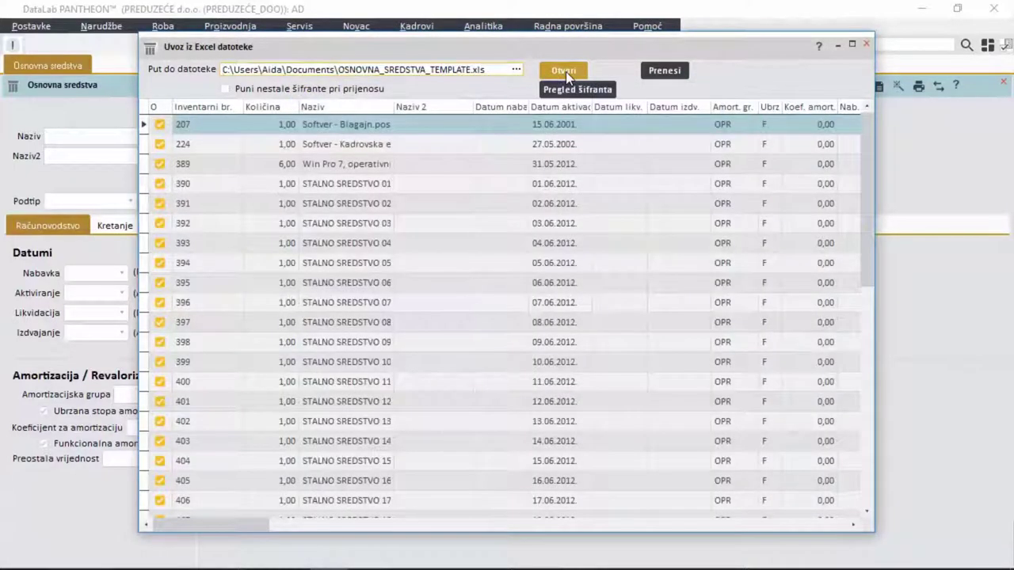
{"action": "left_click", "coordinate": [665, 70]}
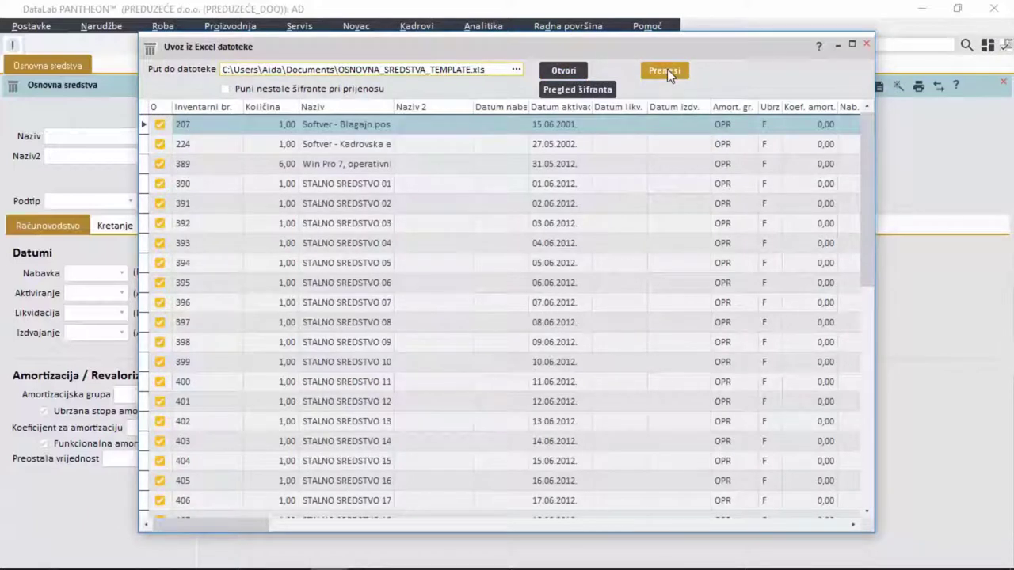
{"action": "left_click", "coordinate": [630, 323]}
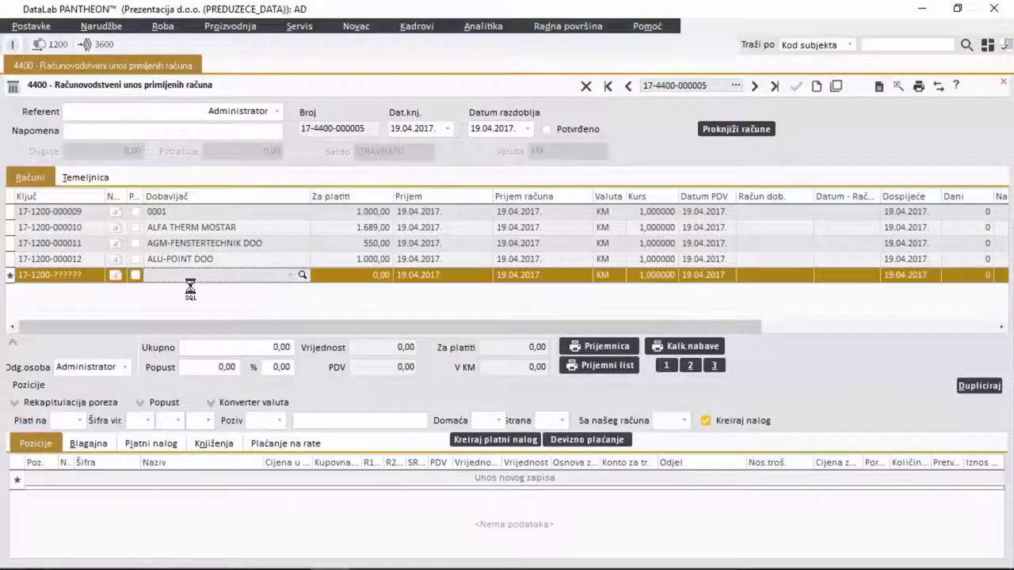
Step: Add a received invoice from supplier INOX d.o.o. in 4400 - Računovodstveni unos primljenih računa
{"action": "type", "text": "I"}
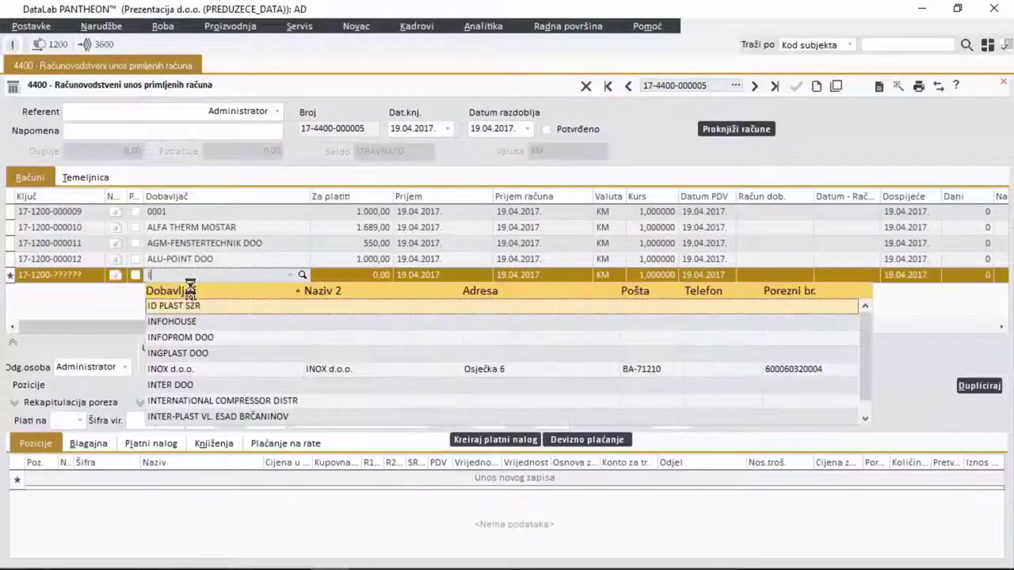
{"action": "type", "text": "NOX"}
{"action": "left_click", "coordinate": [202, 308]}
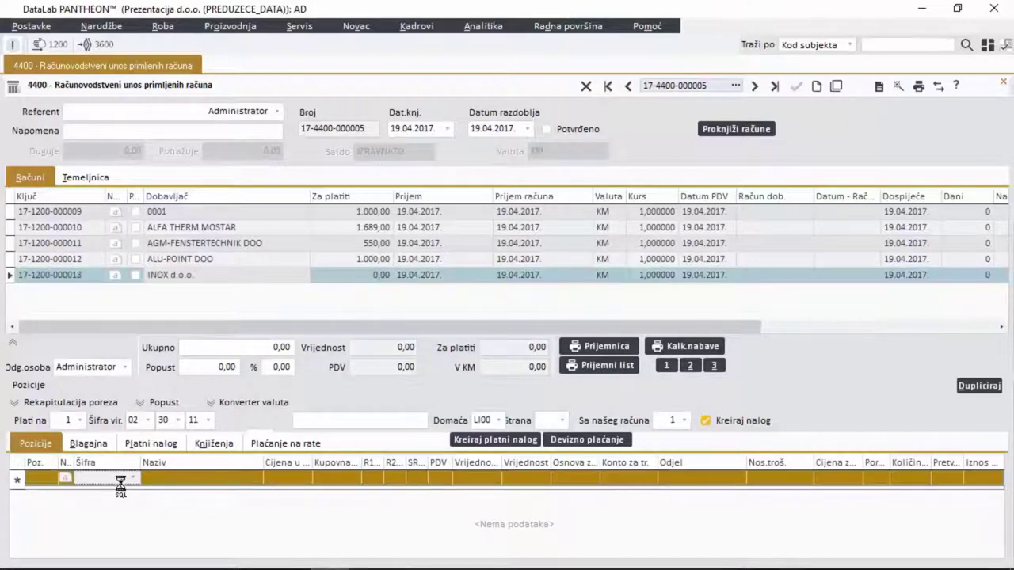
Step: Add the position IZNAJMLJIVANJE (Iznajmljivanje prostora) to the INOX d.o.o. invoice with price 10.000,00 and konto 5020
{"action": "type", "text": "IZNAJMLJIVAN"}
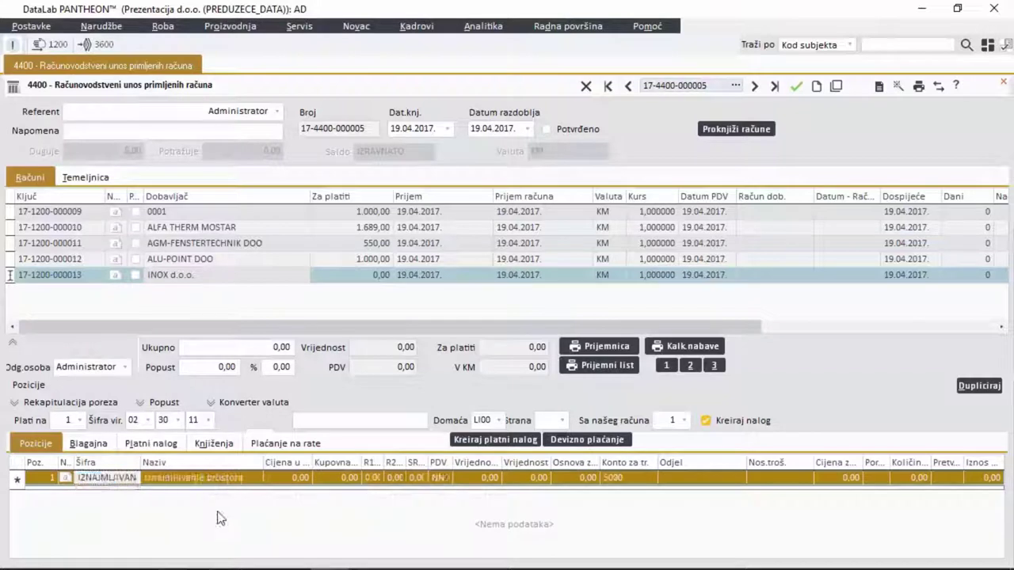
{"action": "left_click", "coordinate": [222, 509]}
{"action": "left_click", "coordinate": [293, 480]}
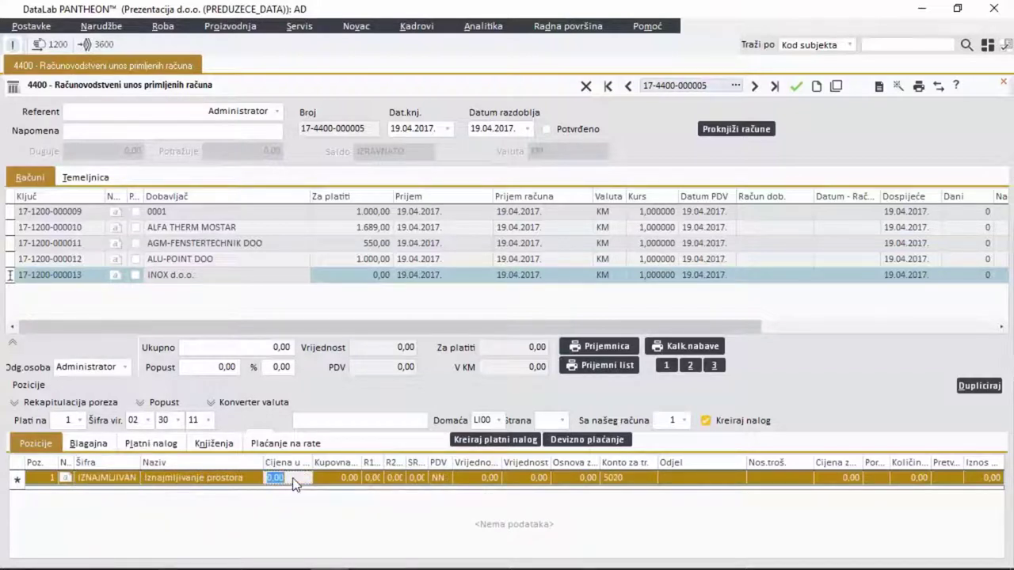
{"action": "key", "text": "Tab"}
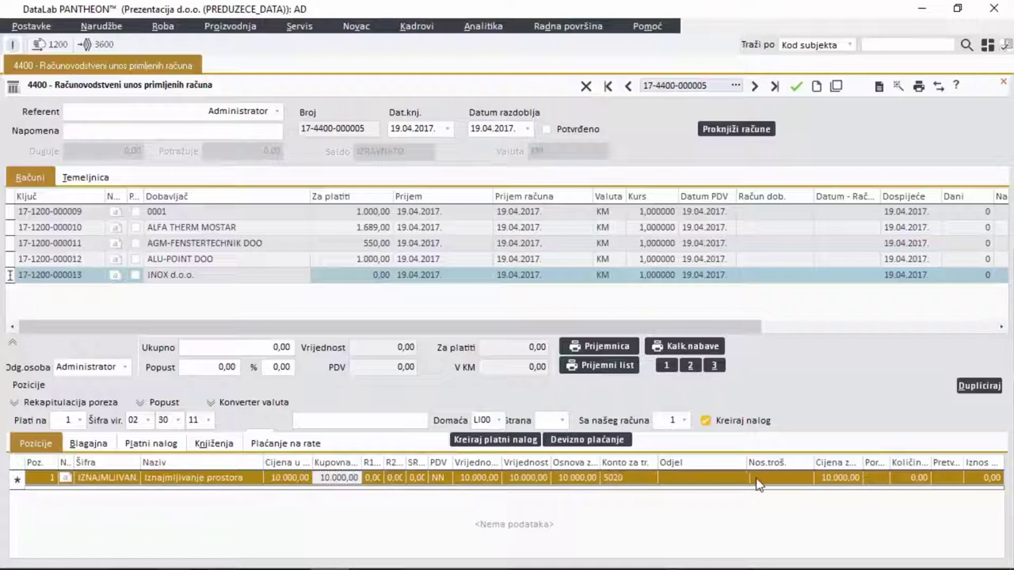
{"action": "left_click", "coordinate": [643, 480]}
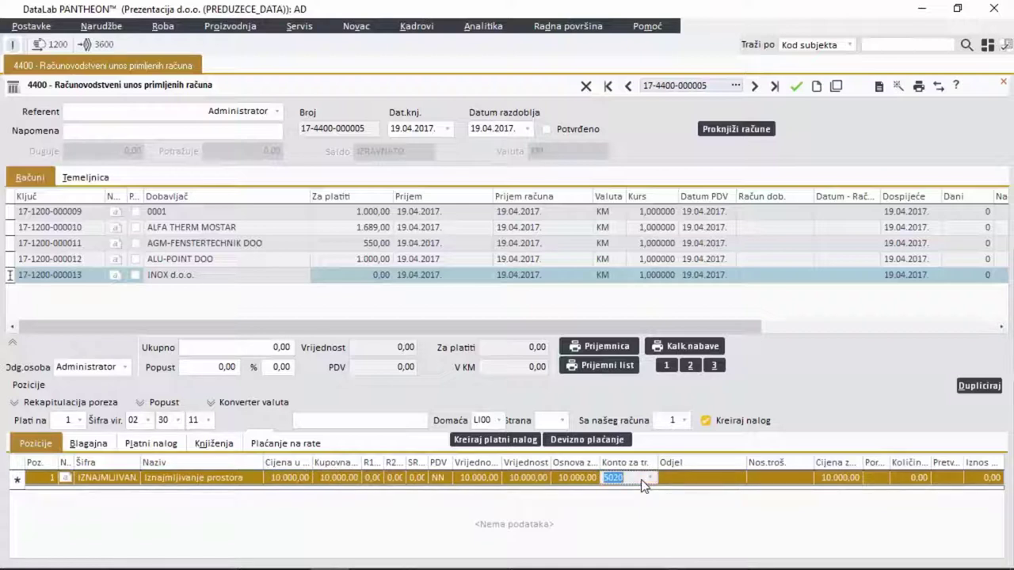
{"action": "key", "text": "Return"}
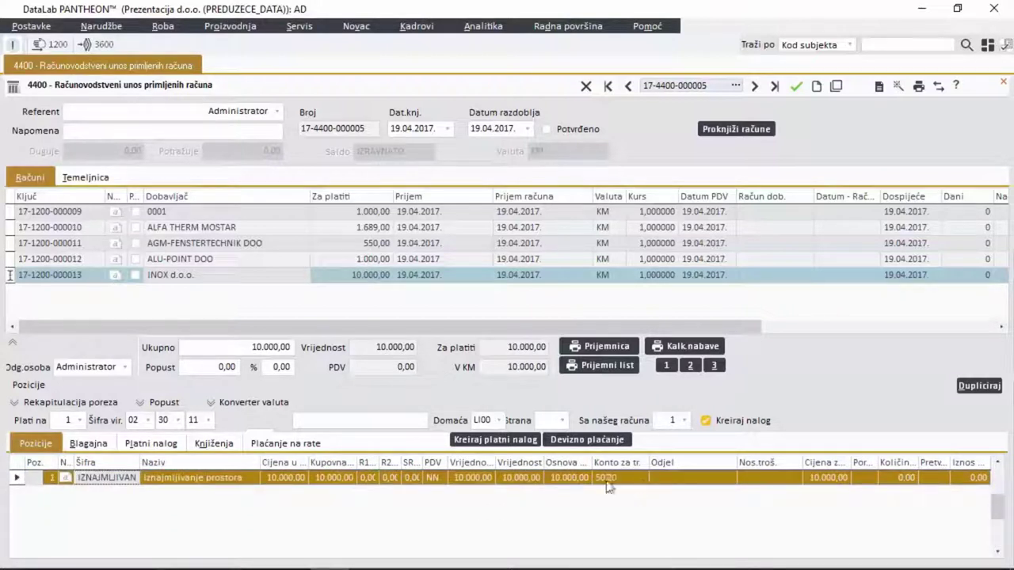
{"action": "left_click", "coordinate": [98, 453]}
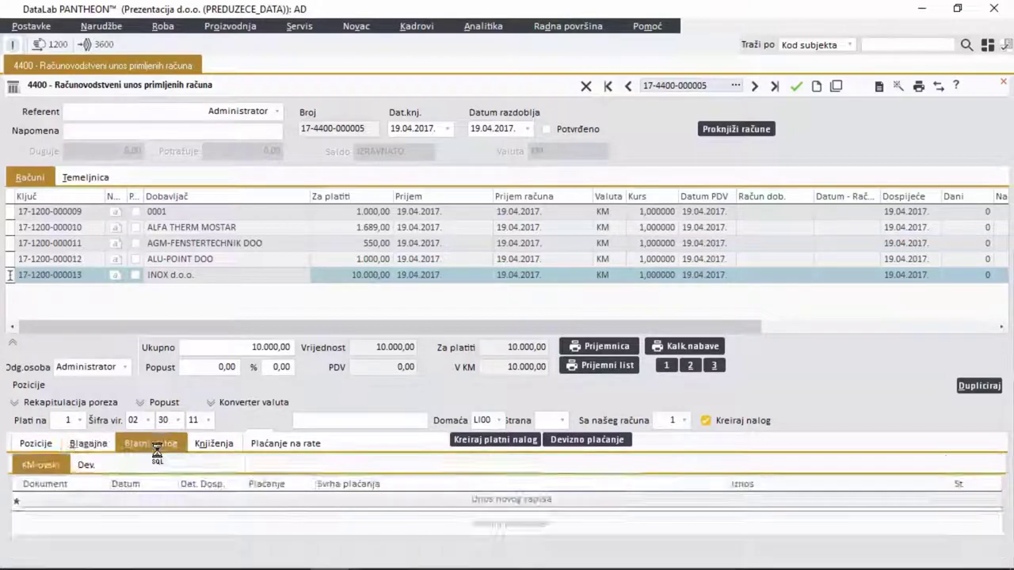
{"action": "left_click", "coordinate": [33, 444]}
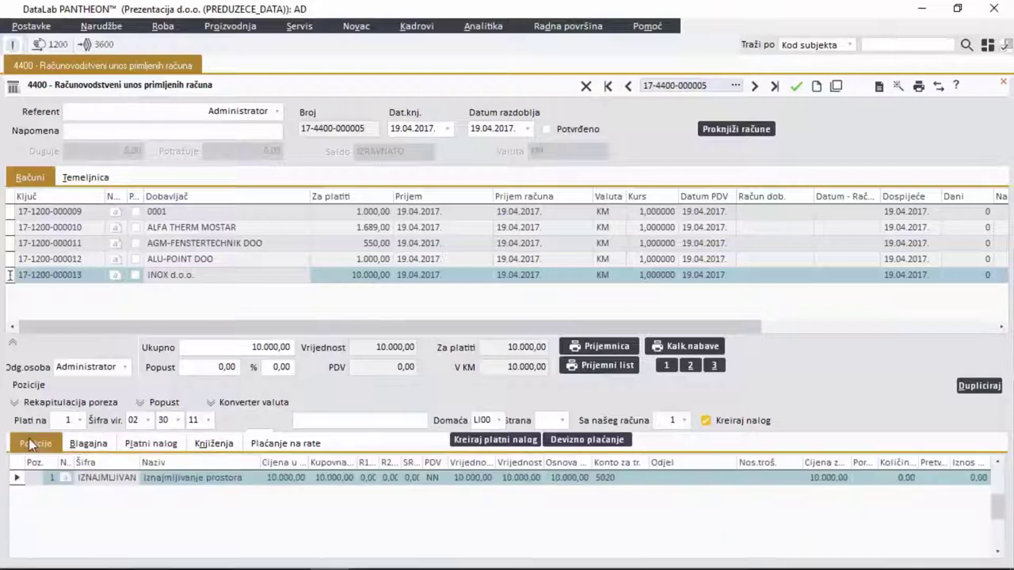
{"action": "left_click", "coordinate": [731, 131]}
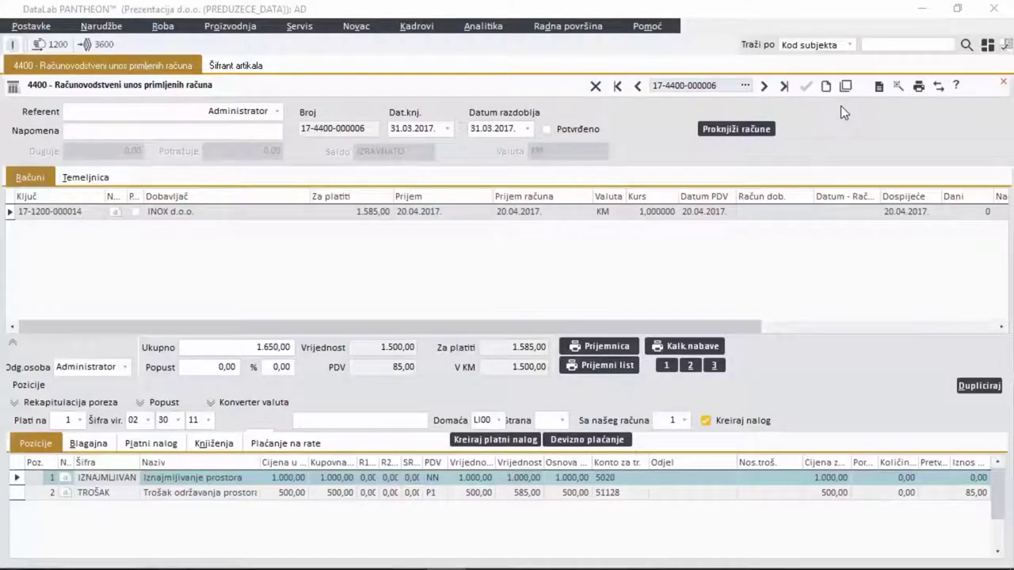
{"action": "left_click", "coordinate": [845, 87]}
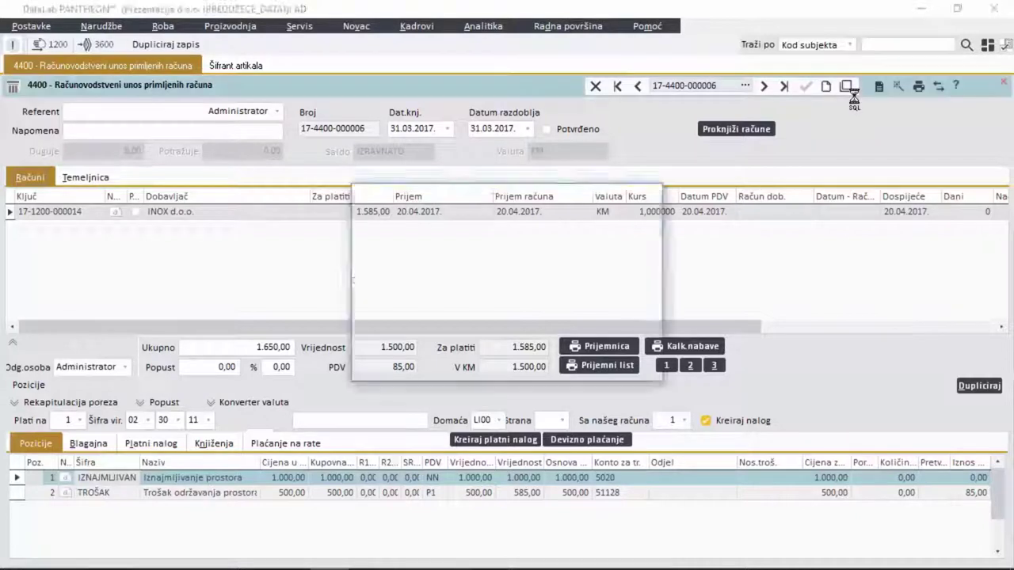
{"action": "left_click", "coordinate": [516, 340]}
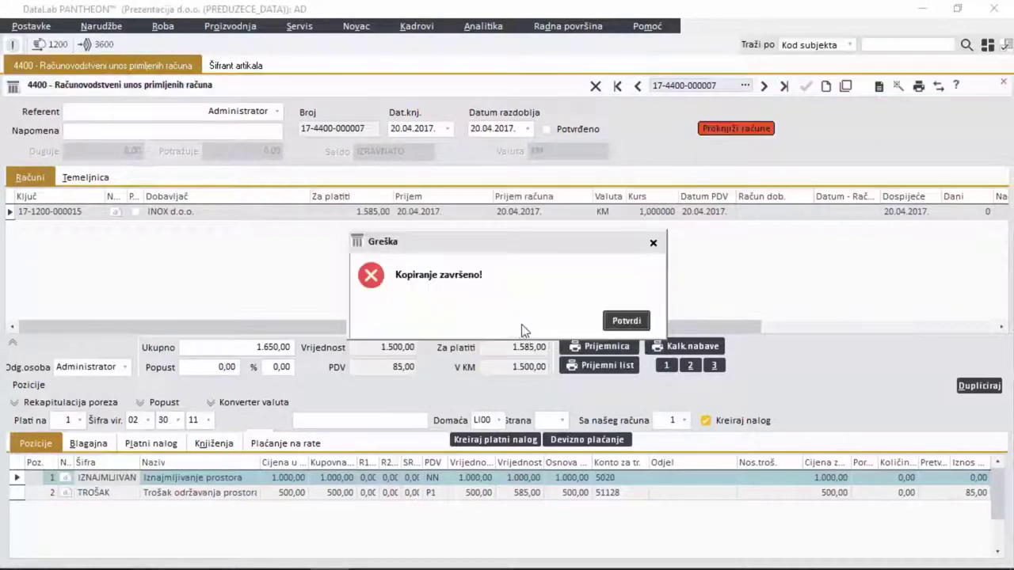
{"action": "left_click", "coordinate": [616, 320]}
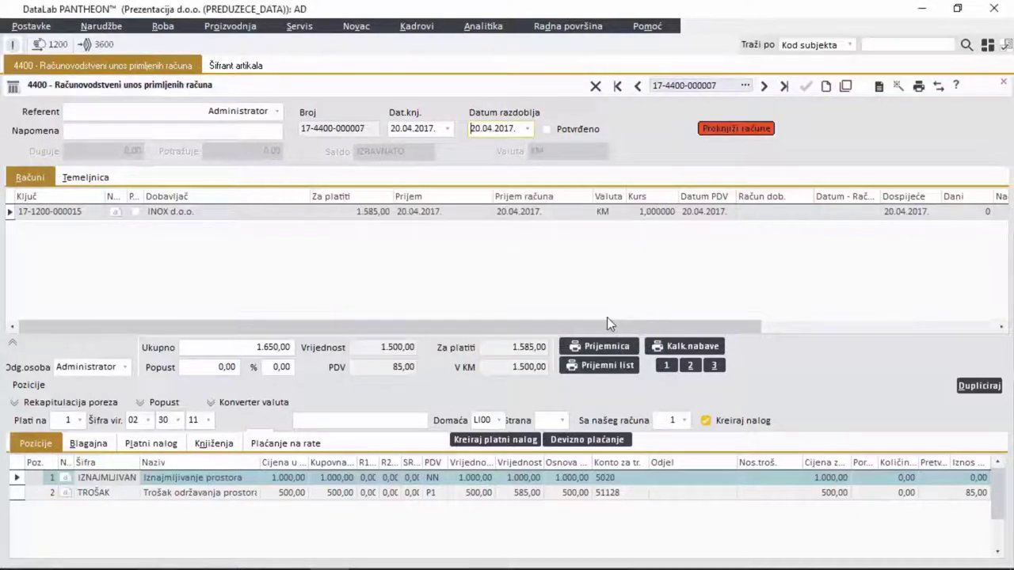
Step: Set the TROŠAK position's price to 600,00 in the duplicated document and post its invoices
{"action": "left_click", "coordinate": [293, 493]}
{"action": "type", "text": "600"}
{"action": "key", "text": "Down"}
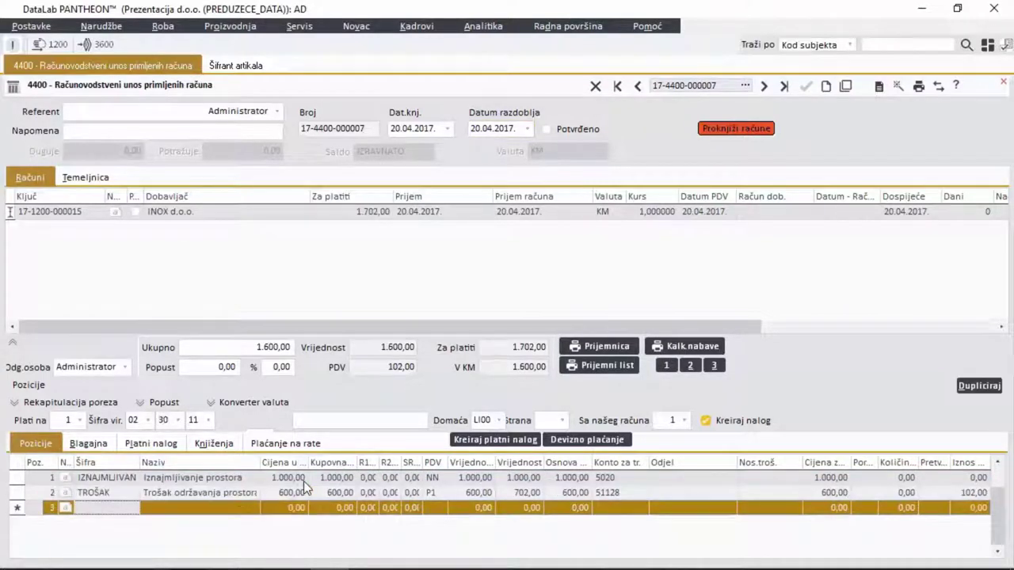
{"action": "key", "text": "Up"}
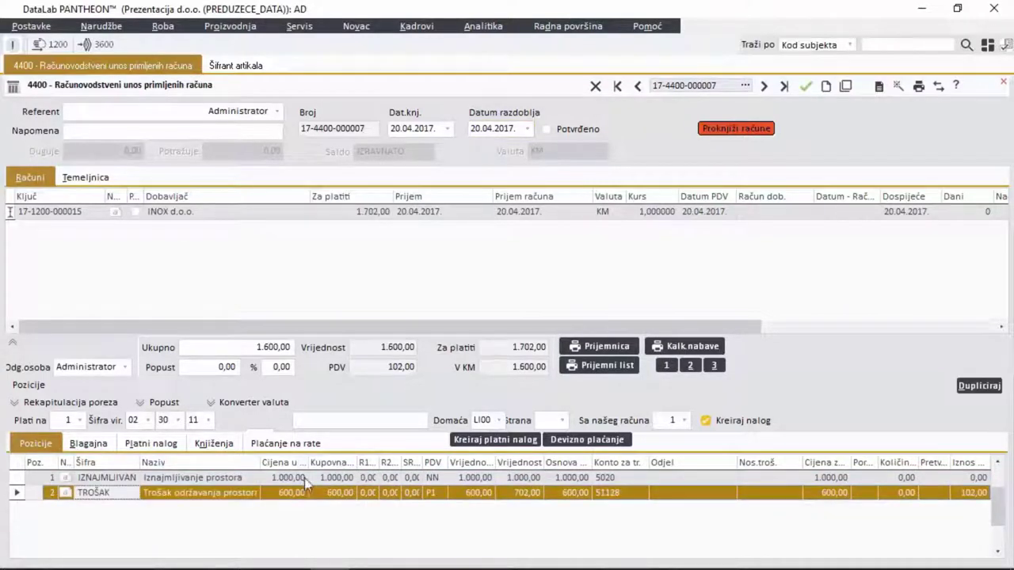
{"action": "left_click", "coordinate": [735, 130]}
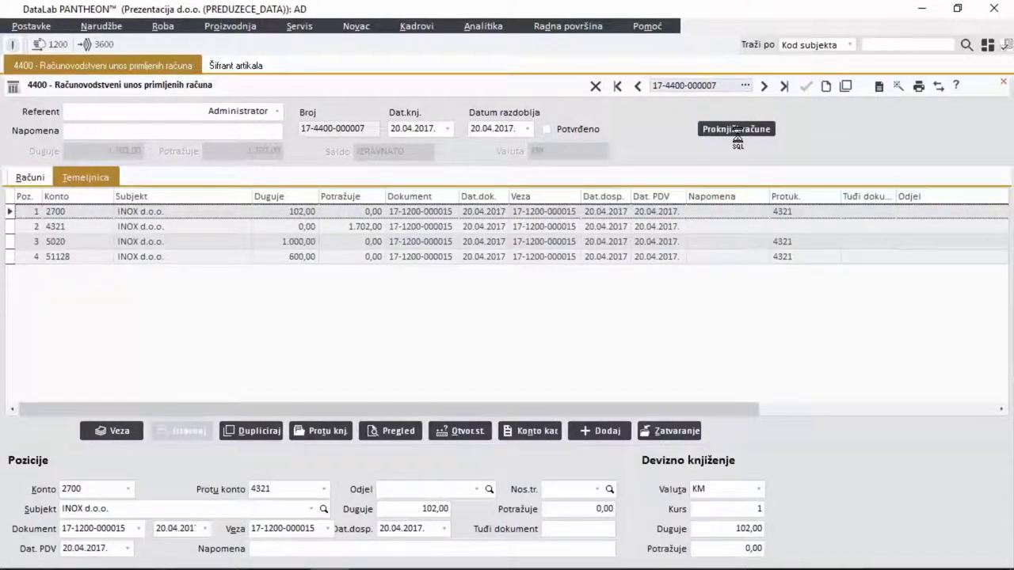
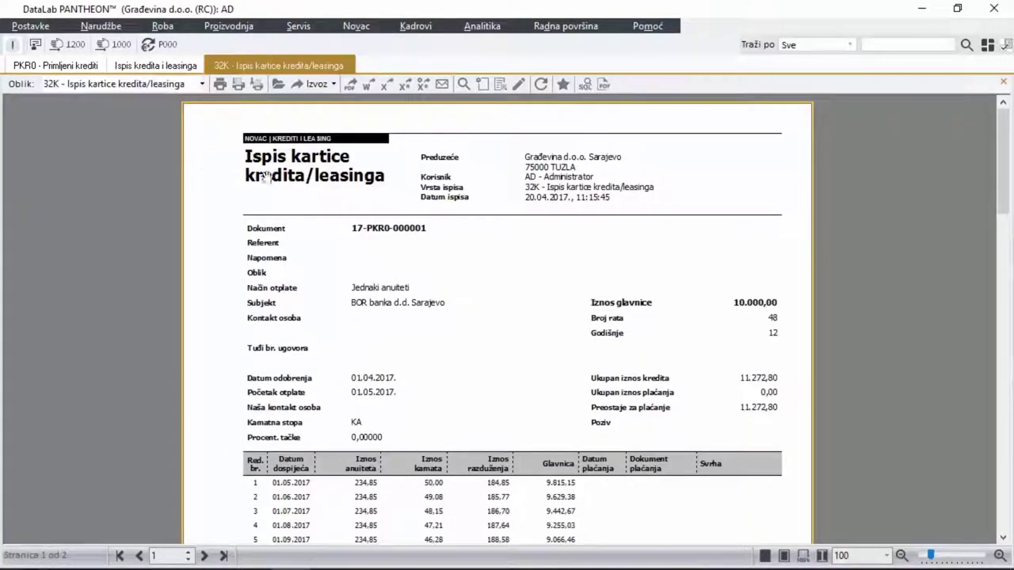
Step: Look through the instalment plan in the 32K - Ispis kartice kredita/leasinga report
{"action": "scroll", "coordinate": [302, 194], "scroll_direction": "down", "scroll_amount": 6}
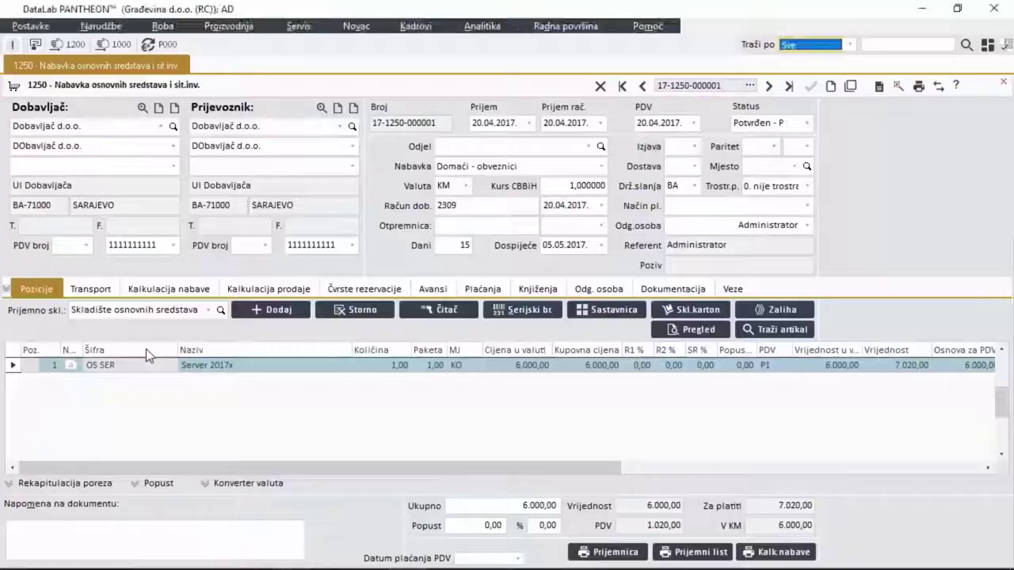
Step: Transfer the Server 2017x position from the 1250 purchase document to the fixed assets register, assigning an amortization group starting with RA
{"action": "left_click", "coordinate": [145, 372]}
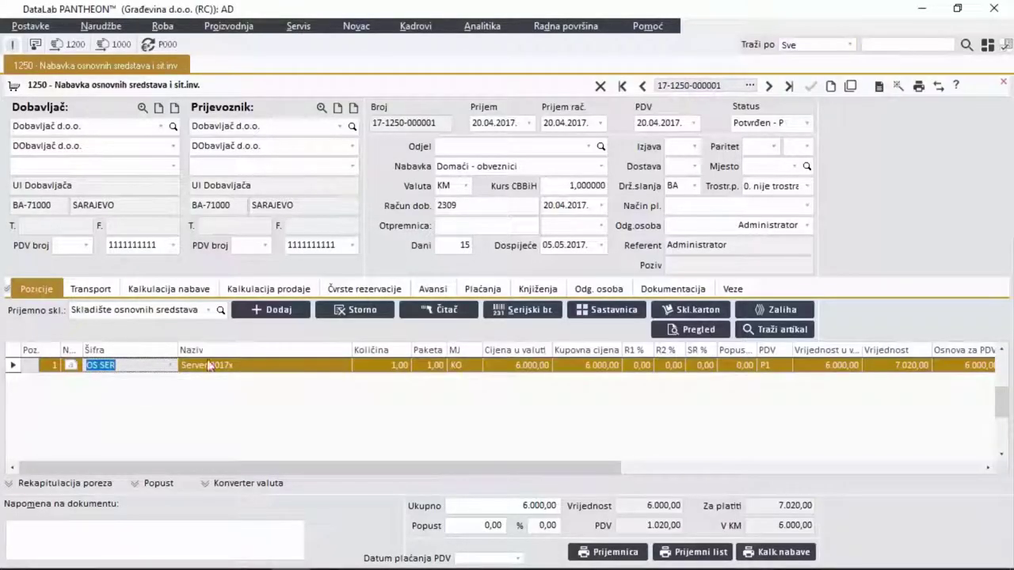
{"action": "left_click", "coordinate": [900, 87]}
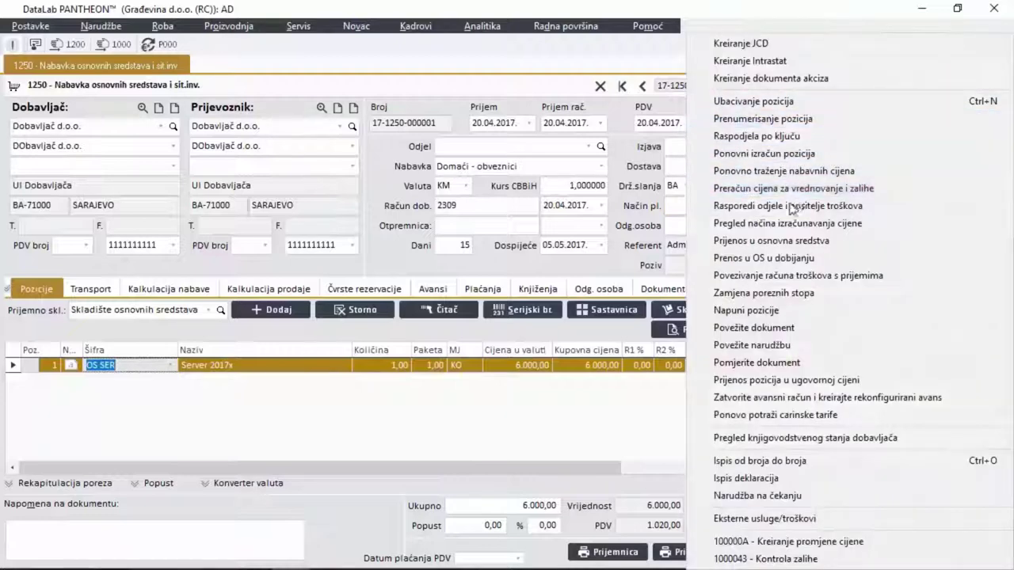
{"action": "left_click", "coordinate": [776, 240]}
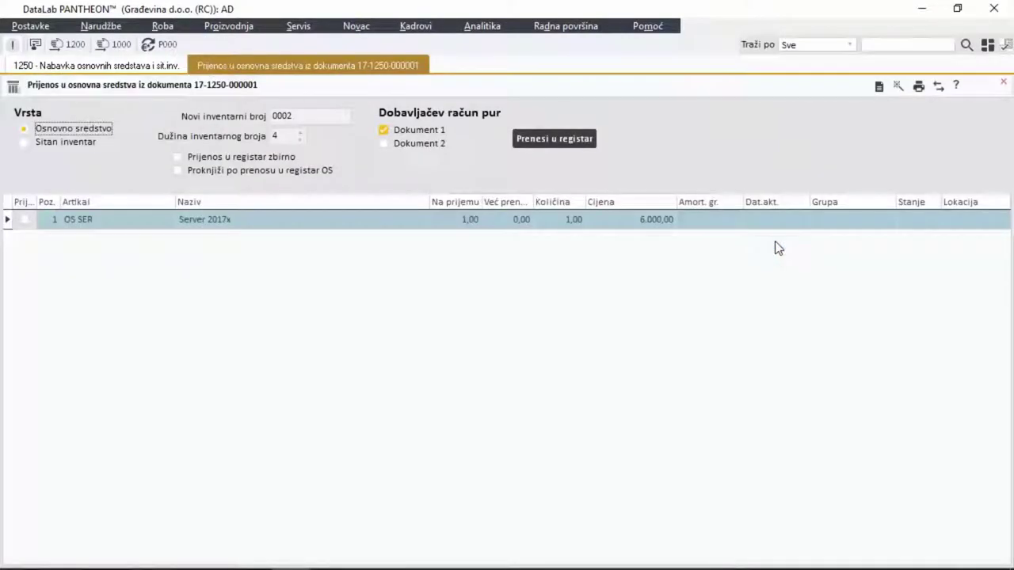
{"action": "left_click", "coordinate": [25, 220]}
{"action": "left_click", "coordinate": [701, 220]}
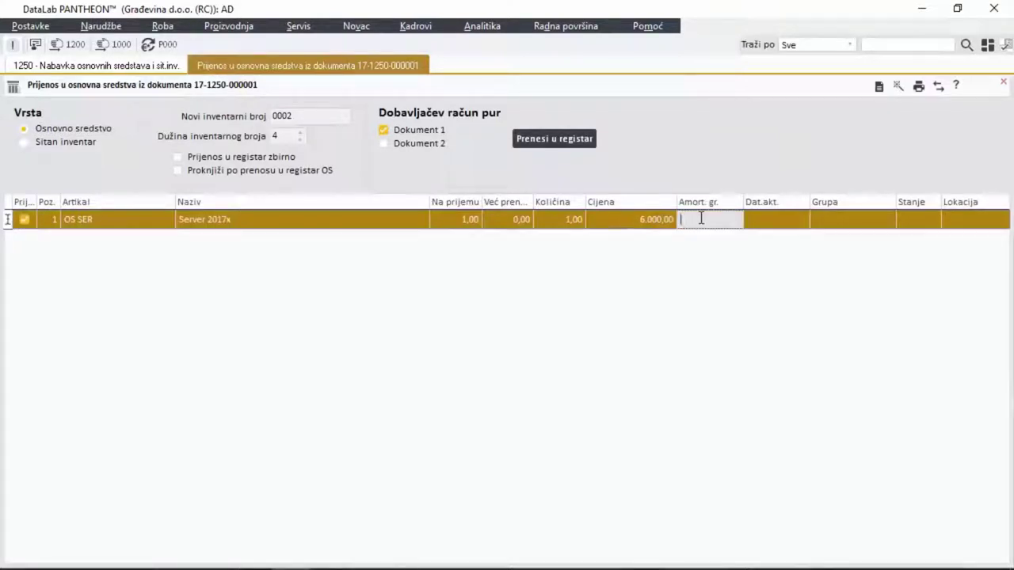
{"action": "type", "text": "ra"}
{"action": "left_click", "coordinate": [703, 254]}
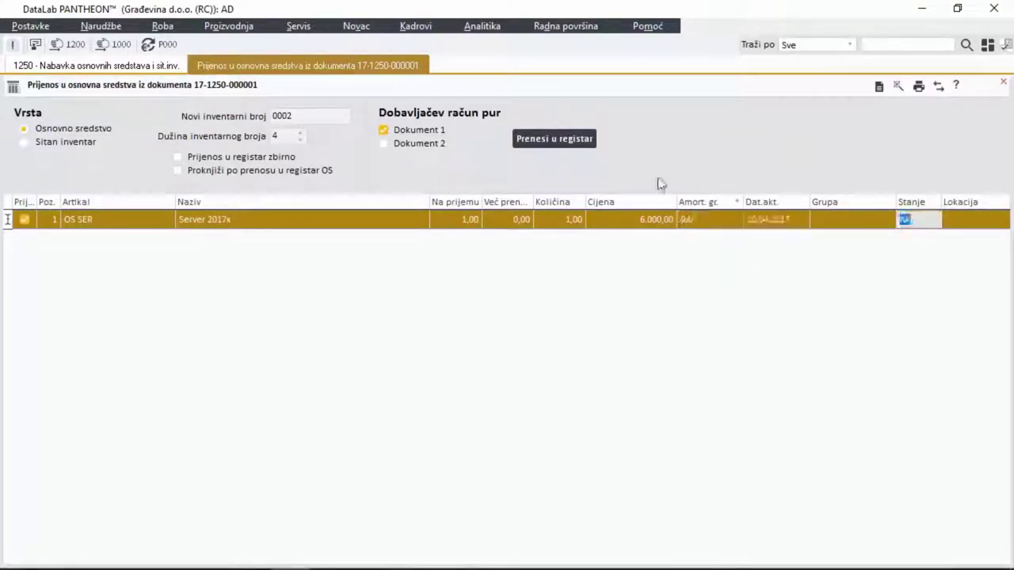
{"action": "left_click", "coordinate": [558, 138]}
{"action": "left_click", "coordinate": [575, 319]}
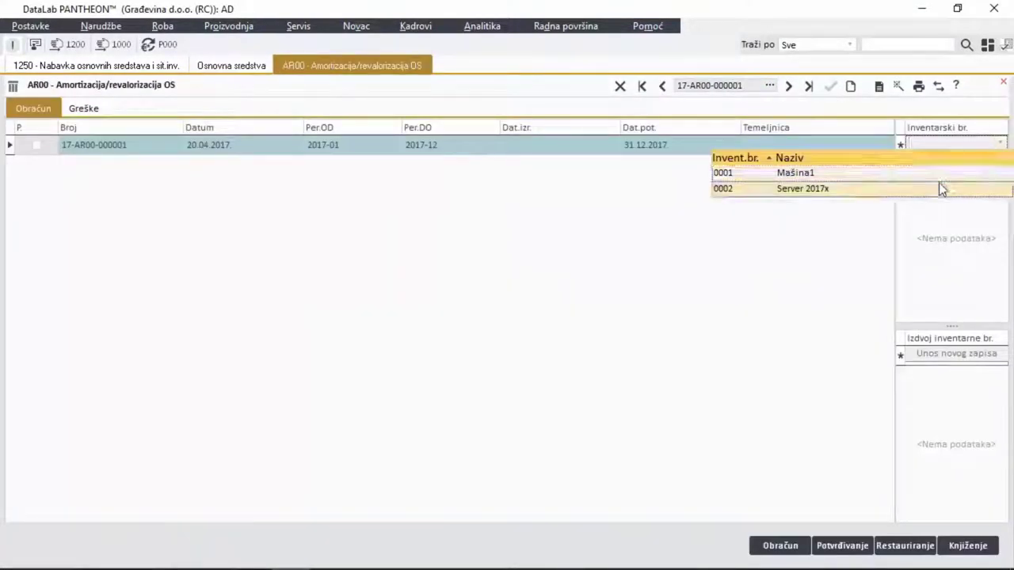
Step: Limit the 17-AR00-000001 depreciation to inventory number 0002 (Server 2017x), calculate it and post it
{"action": "left_click", "coordinate": [942, 187]}
{"action": "left_click", "coordinate": [781, 550]}
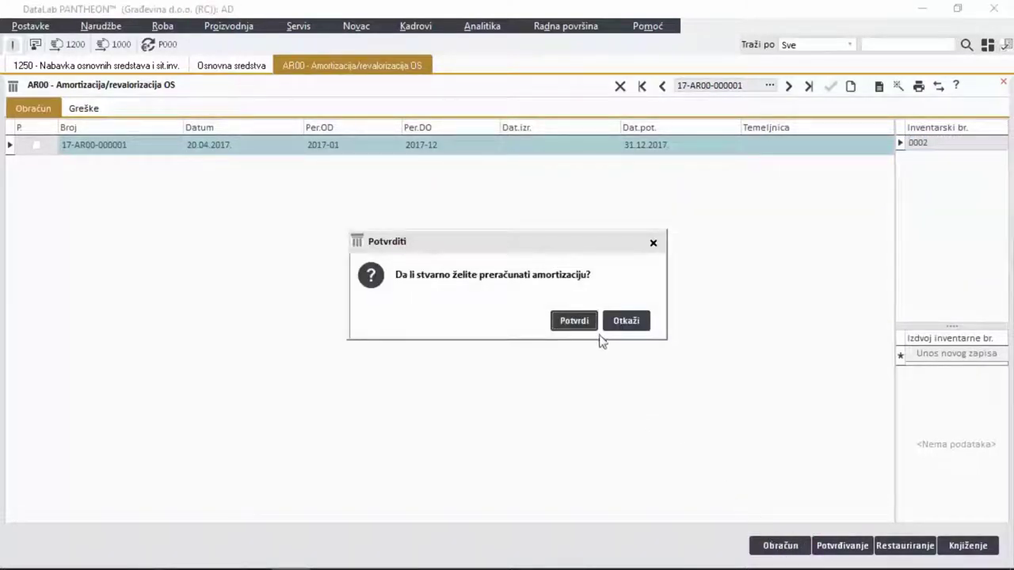
{"action": "left_click", "coordinate": [590, 326]}
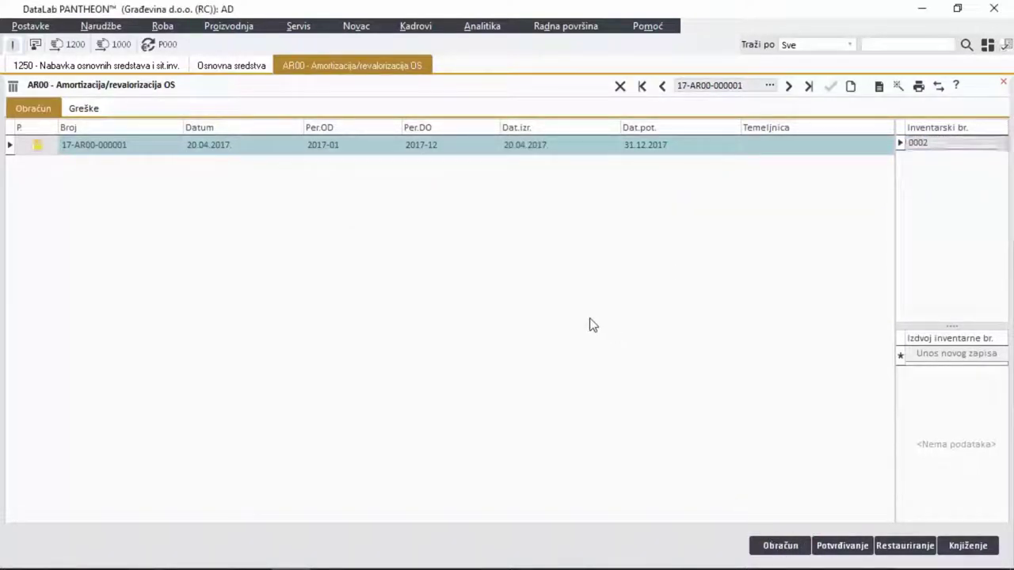
{"action": "left_click", "coordinate": [968, 547]}
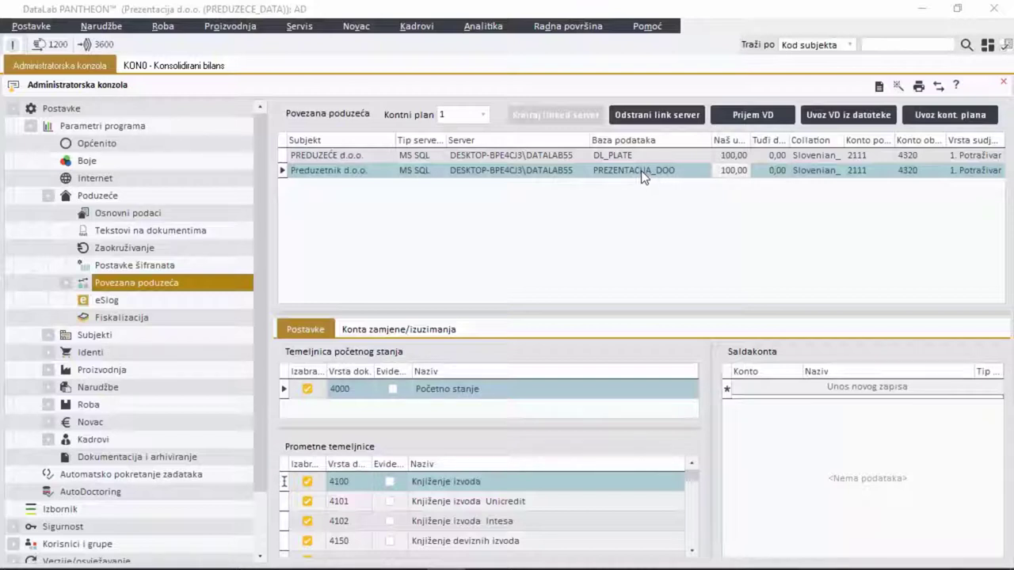
Step: Examine the ownership shares of PREDUZEĆE d.o.o. and Preduzetnik d.o.o. in the Povezana poduzeća settings
{"action": "left_click", "coordinate": [733, 156]}
{"action": "left_click", "coordinate": [733, 171]}
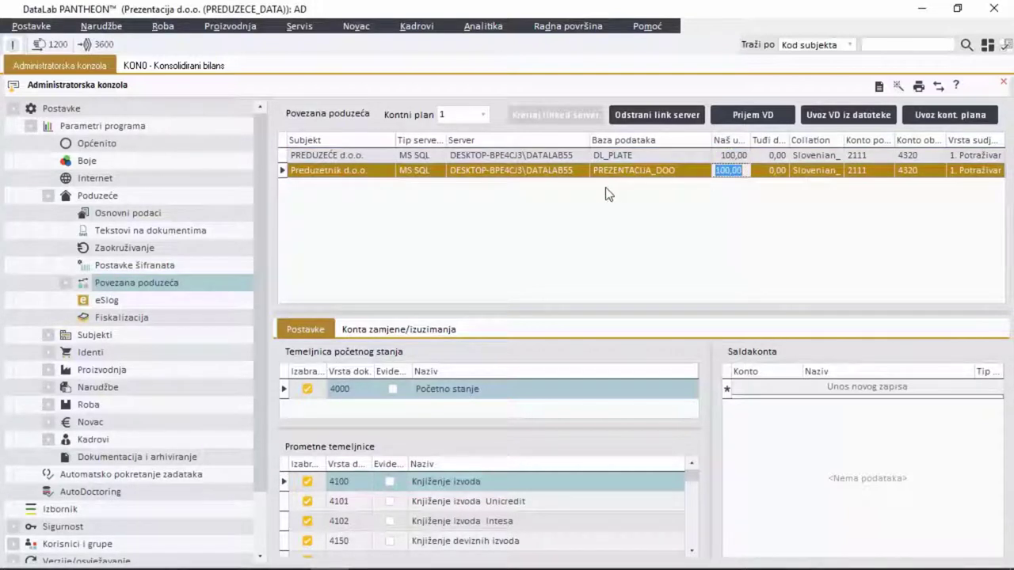
Step: Collect the consolidated balance data for 16-KON0-000002, agreeing to delete the existing data
{"action": "left_click", "coordinate": [310, 489]}
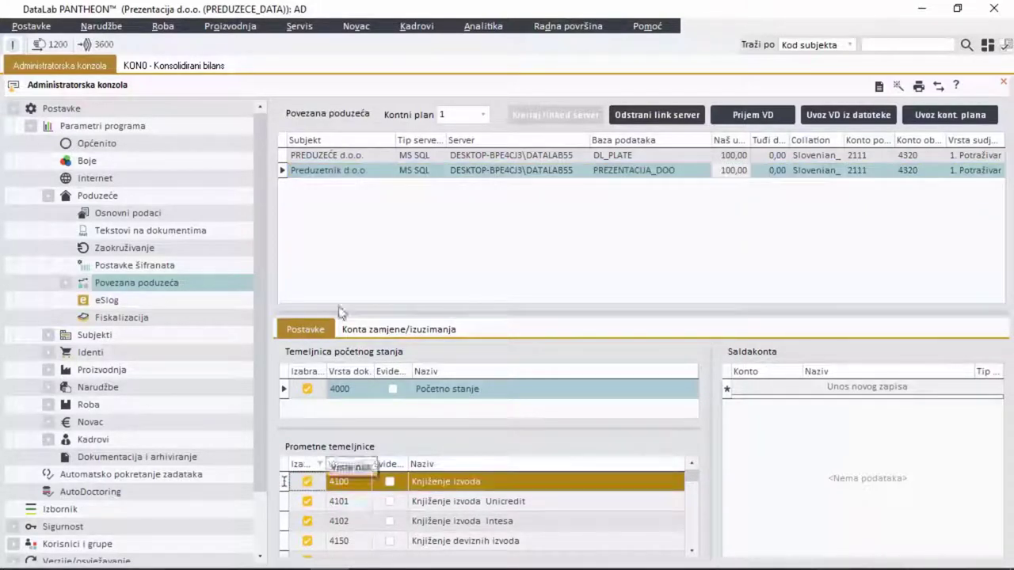
{"action": "left_click", "coordinate": [172, 64]}
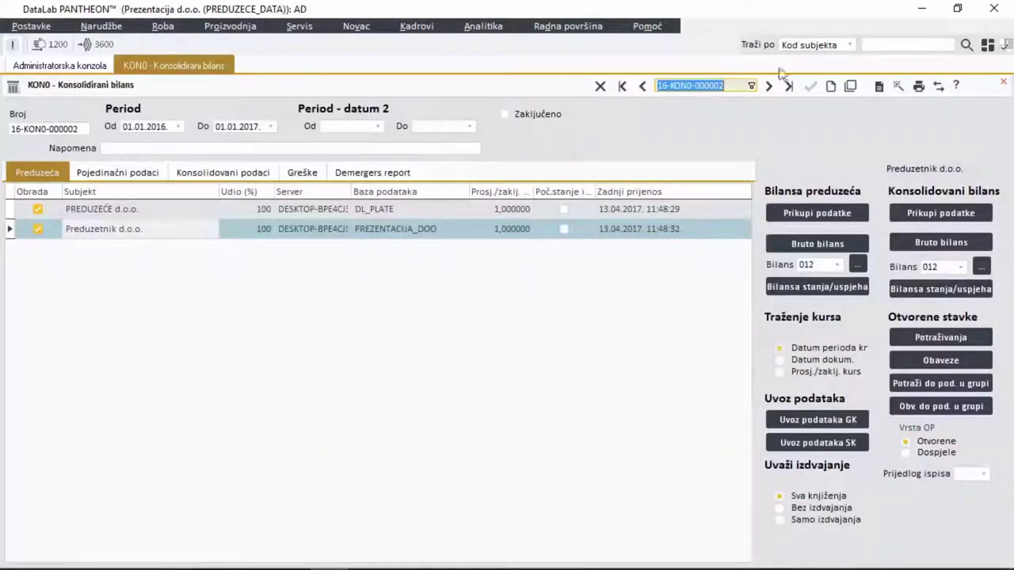
{"action": "left_click", "coordinate": [932, 217]}
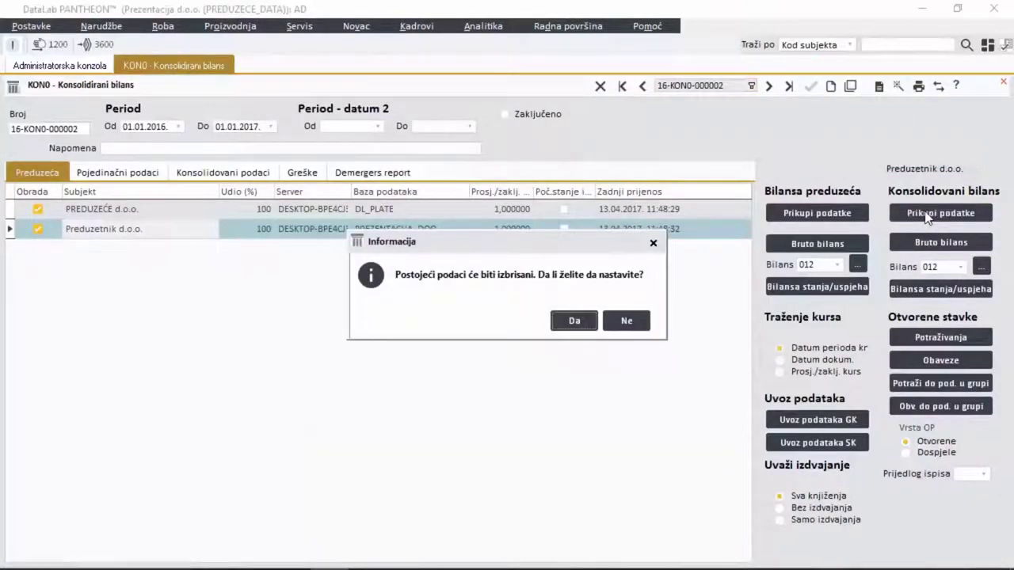
{"action": "left_click", "coordinate": [574, 321]}
{"action": "left_click", "coordinate": [576, 322]}
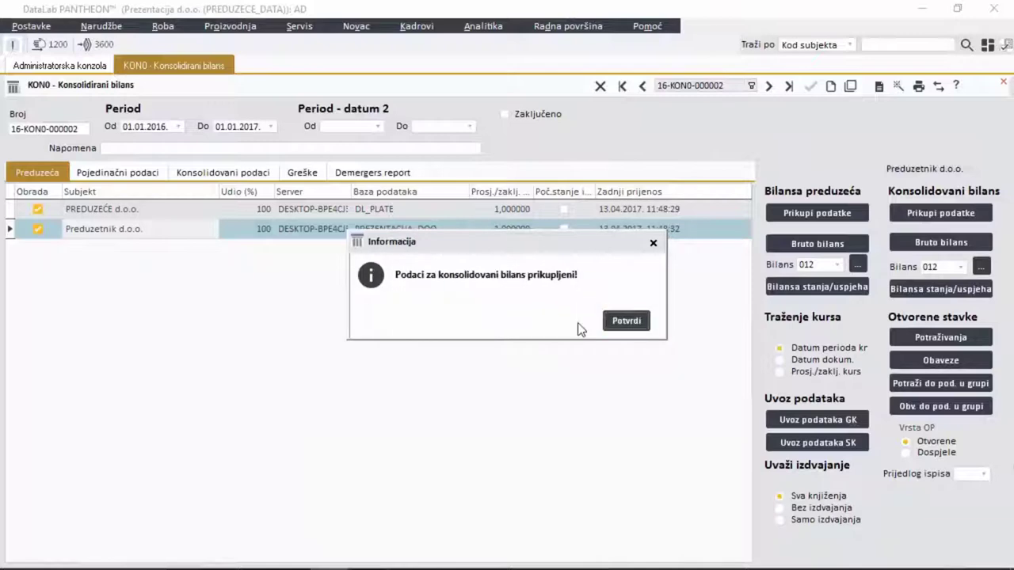
{"action": "left_click", "coordinate": [622, 322]}
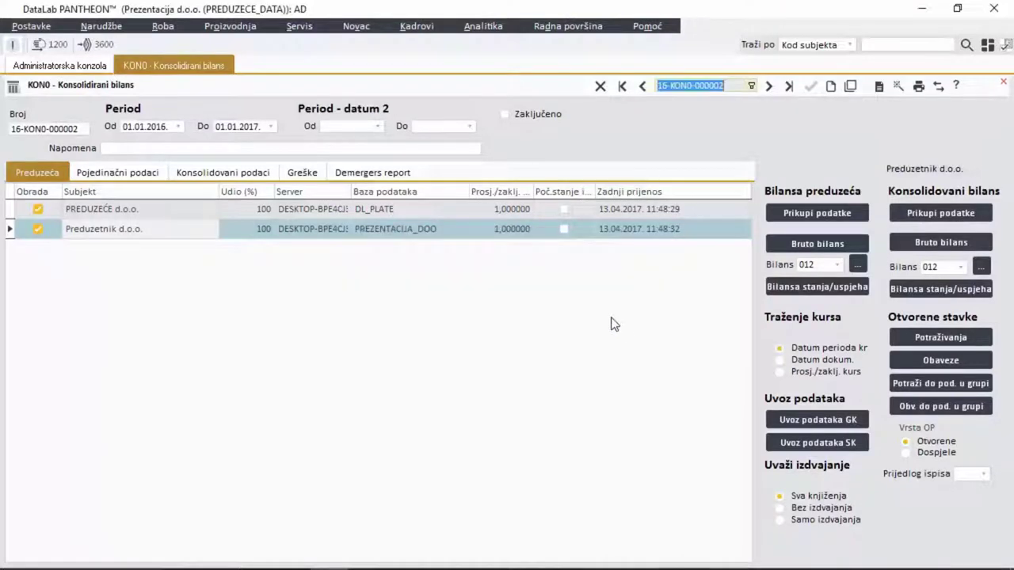
Step: View the consolidated account data of 16-KON0-000002 and generate the consolidated gross balance report (Bruto bilans)
{"action": "left_click", "coordinate": [255, 173]}
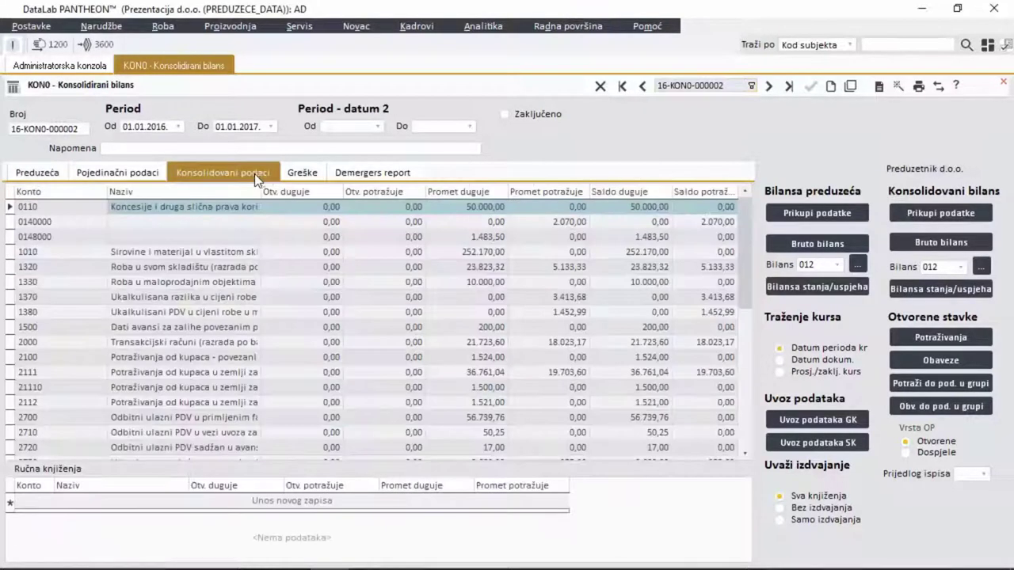
{"action": "left_click", "coordinate": [933, 241]}
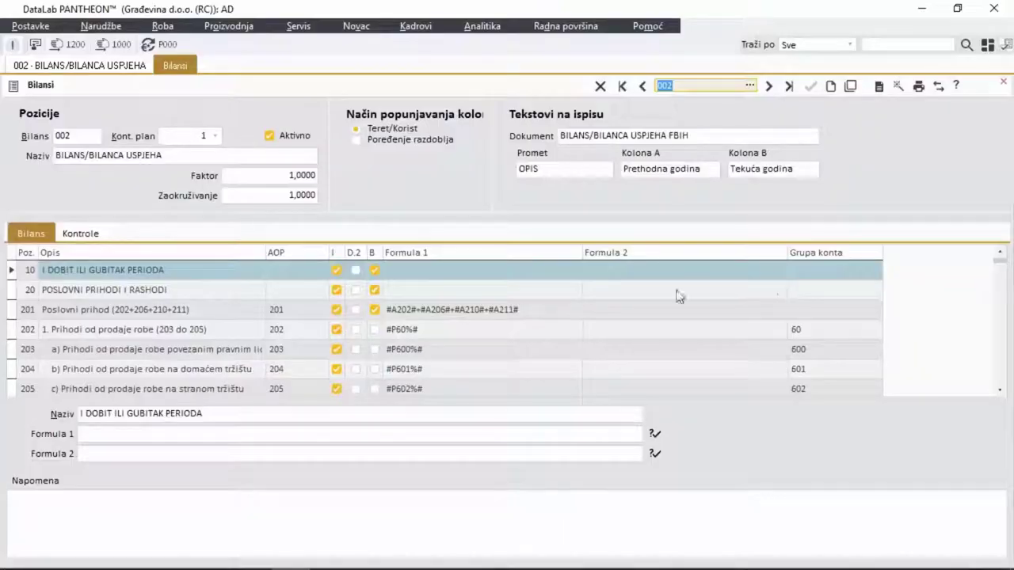
Step: Set Formula 1 of position 202, Prihodi od prodaje robe, in balance 002 to #P60%#+#P65%#
{"action": "left_click", "coordinate": [457, 331]}
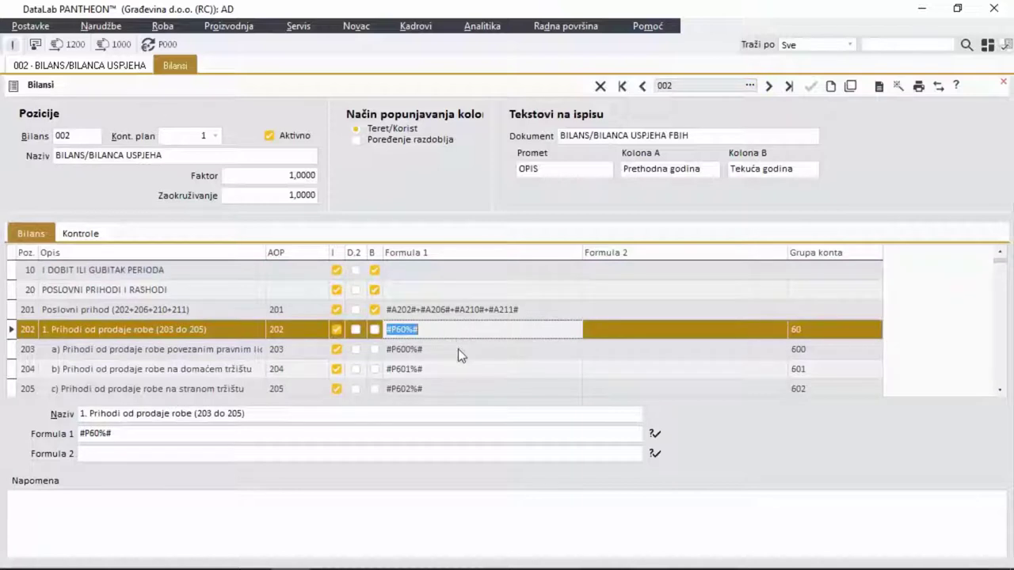
{"action": "left_click", "coordinate": [458, 350]}
{"action": "left_click", "coordinate": [457, 365]}
{"action": "left_click", "coordinate": [448, 330]}
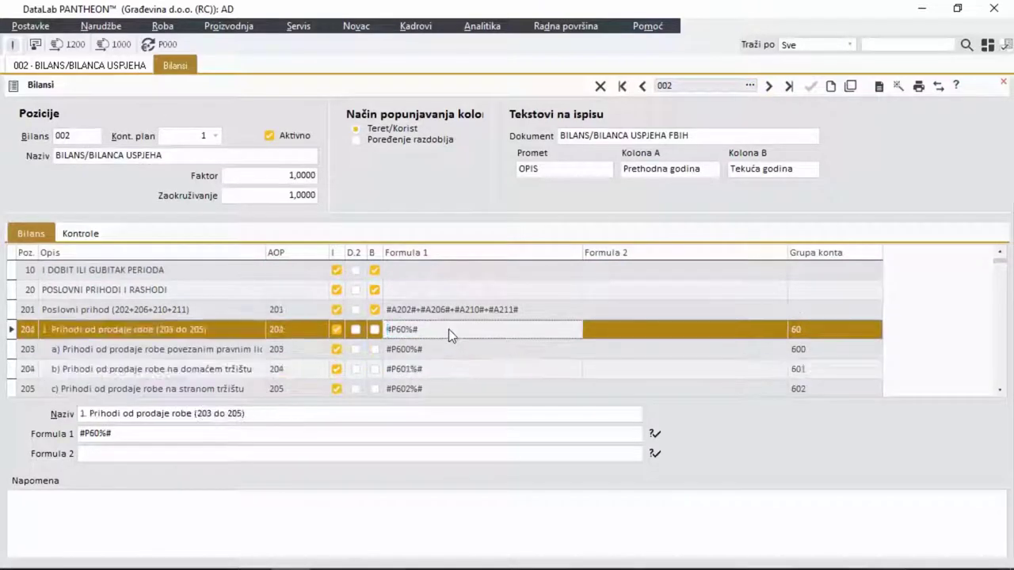
{"action": "left_click", "coordinate": [448, 329]}
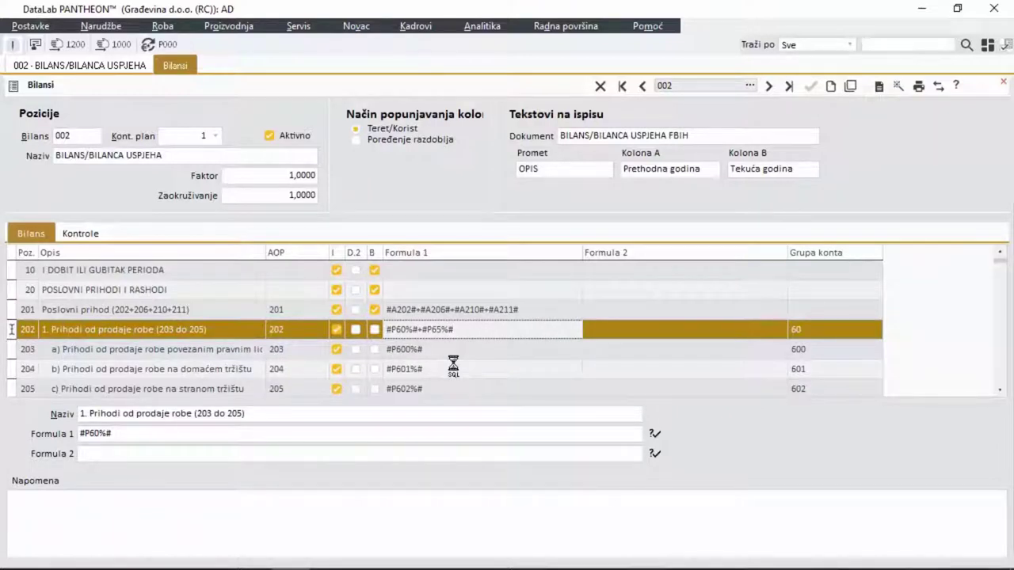
{"action": "key", "text": "Down"}
{"action": "key", "text": "Down"}
{"action": "scroll", "coordinate": [446, 374], "scroll_direction": "down", "scroll_amount": 4}
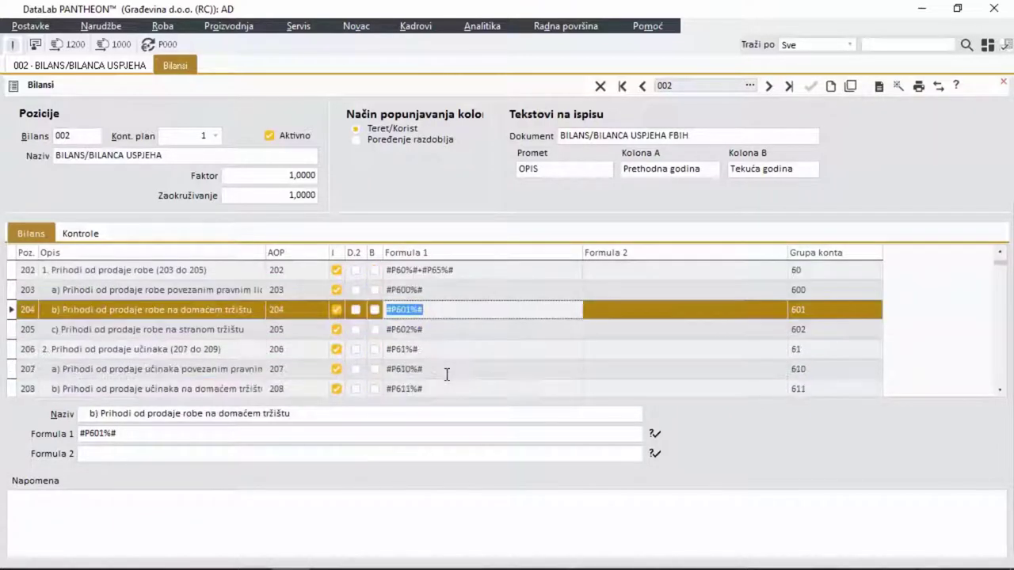
{"action": "left_click", "coordinate": [447, 330]}
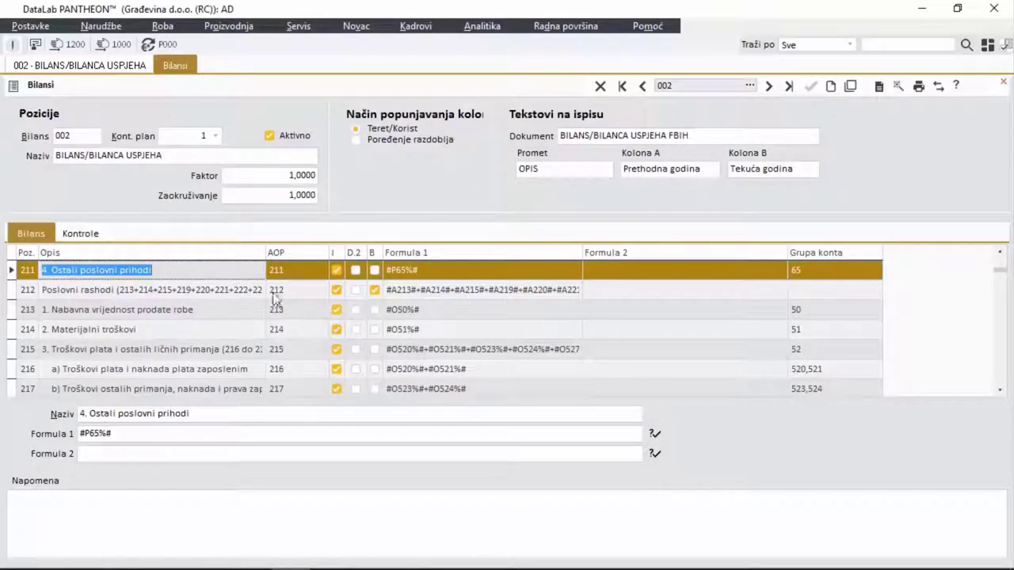
Step: Examine the Formula and Kontrola expressions of control 10001 in balance 002
{"action": "left_click", "coordinate": [81, 235]}
{"action": "left_click", "coordinate": [635, 268]}
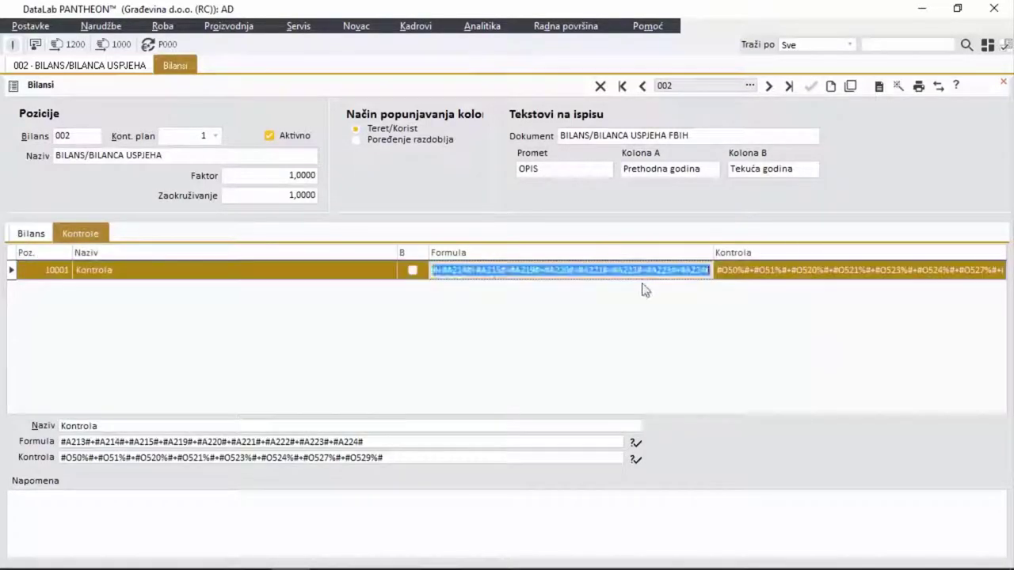
{"action": "left_click", "coordinate": [740, 274]}
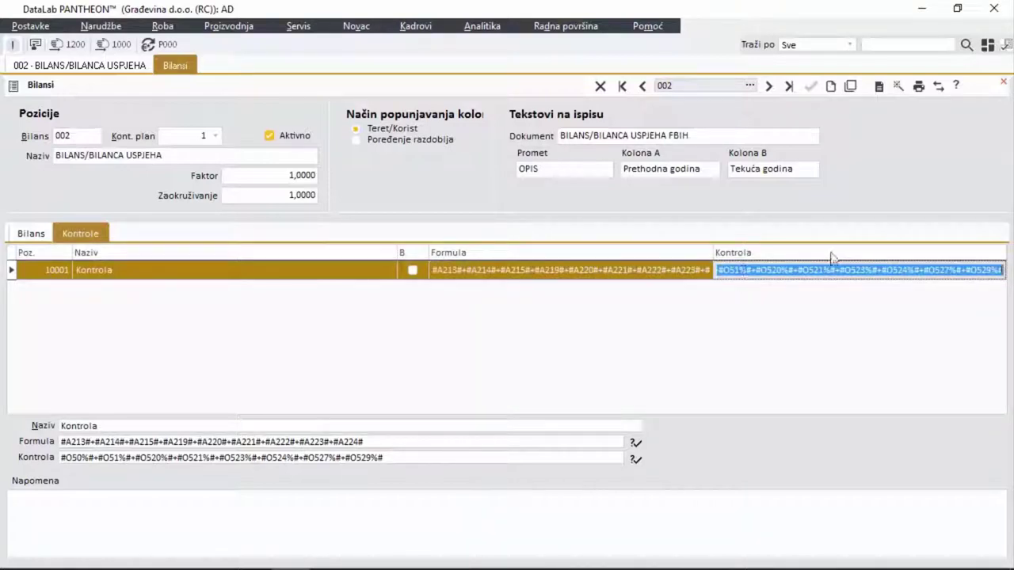
Step: Generate the 051 - Bilans report for balance 002, covering 01.01.2017 to 31.12.2017
{"action": "left_click", "coordinate": [918, 89]}
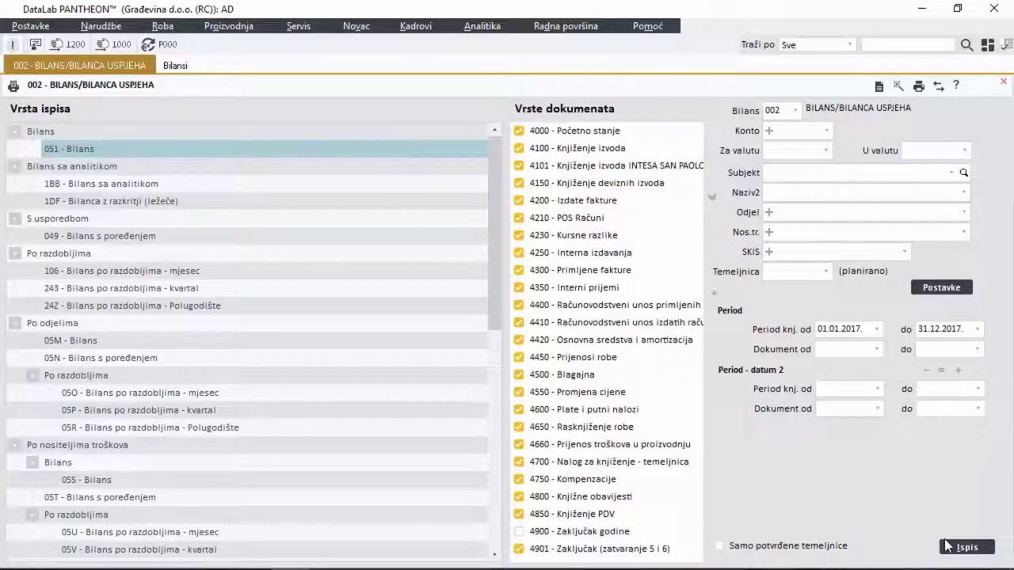
{"action": "left_click", "coordinate": [948, 546]}
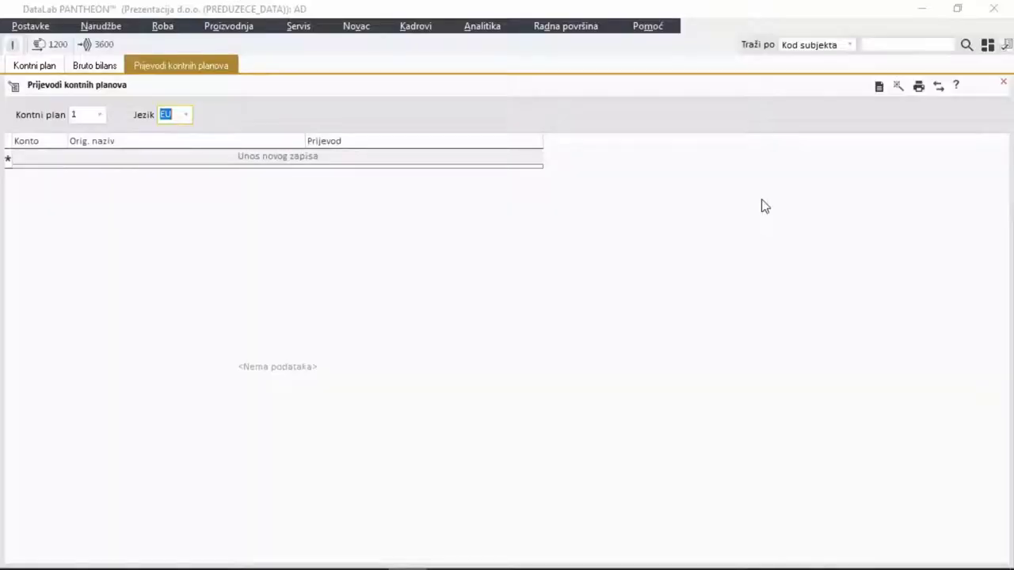
Step: Transfer the EU-language account translations from the server into the chart of accounts translations using the Dodavanje import method
{"action": "left_click", "coordinate": [938, 89]}
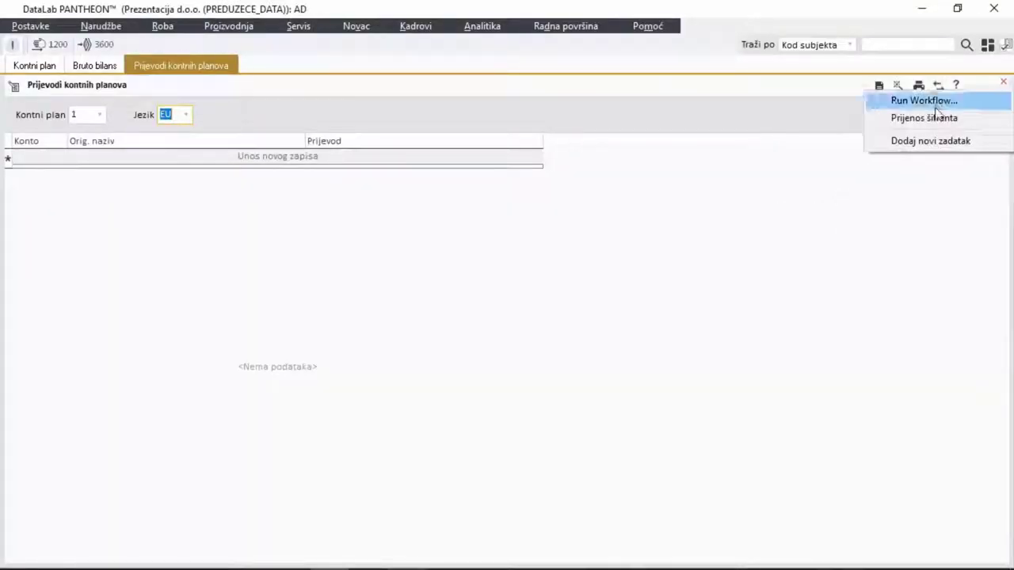
{"action": "left_click", "coordinate": [932, 120]}
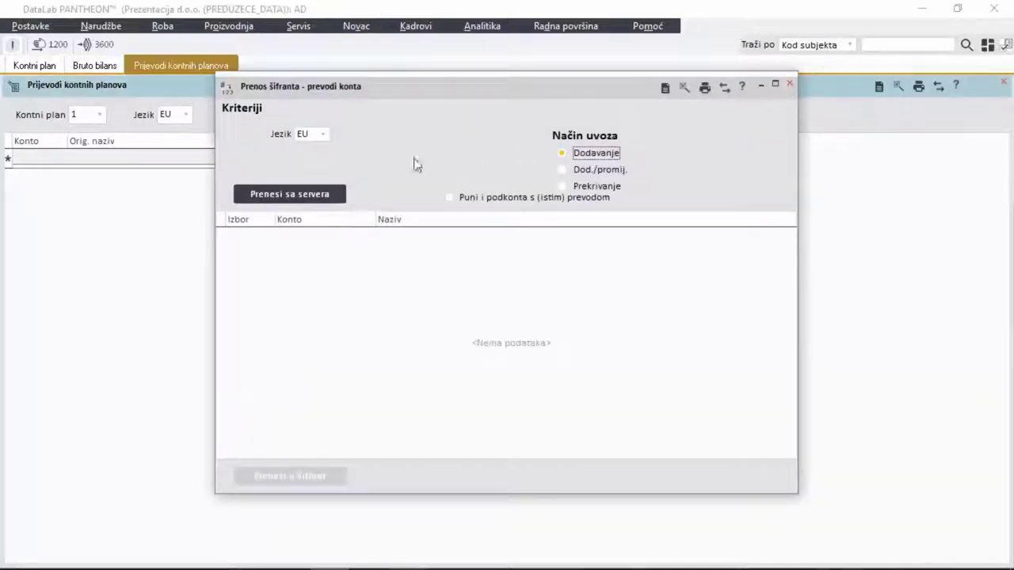
{"action": "left_click", "coordinate": [305, 195]}
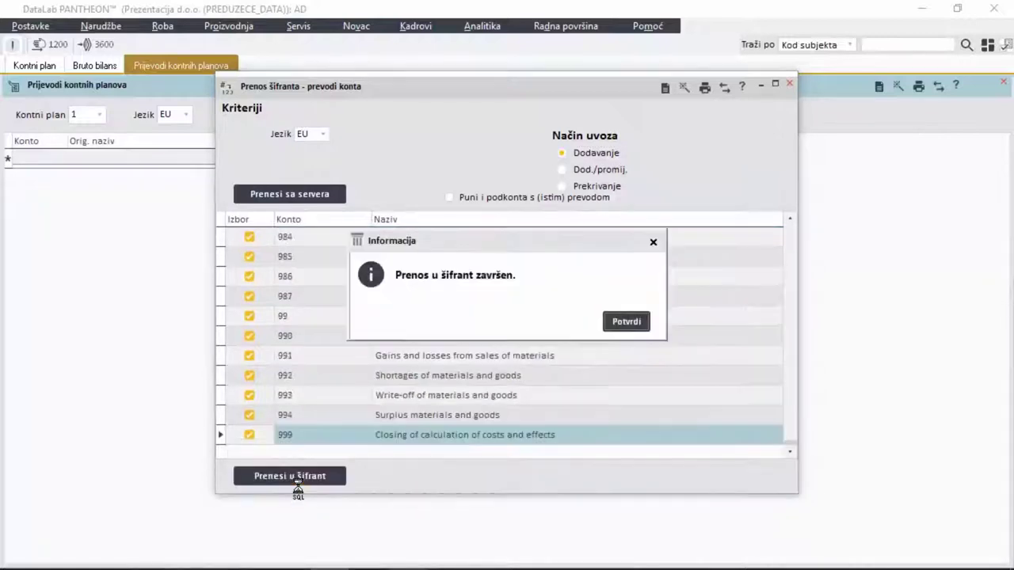
{"action": "left_click", "coordinate": [625, 321]}
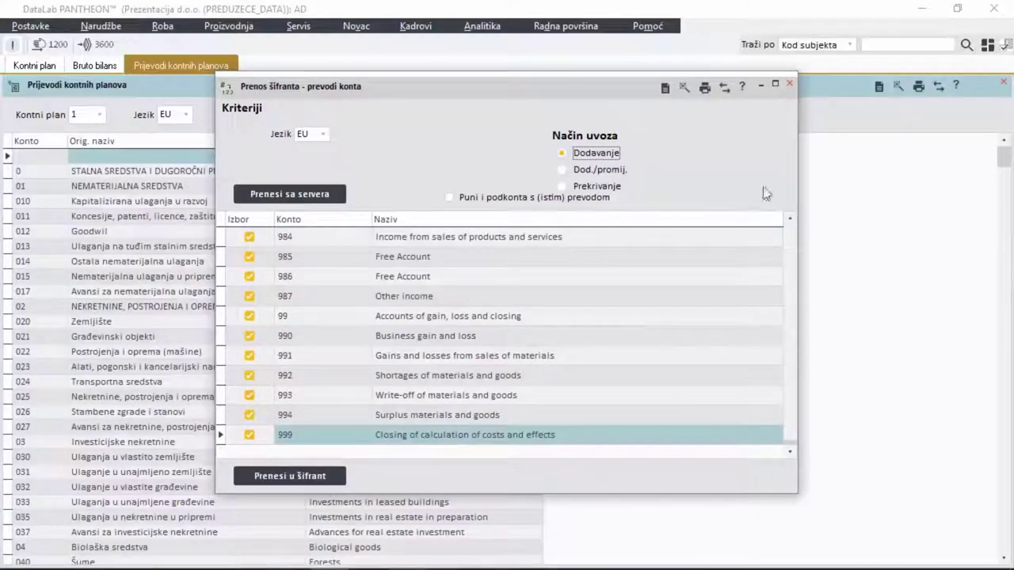
{"action": "left_click", "coordinate": [789, 84]}
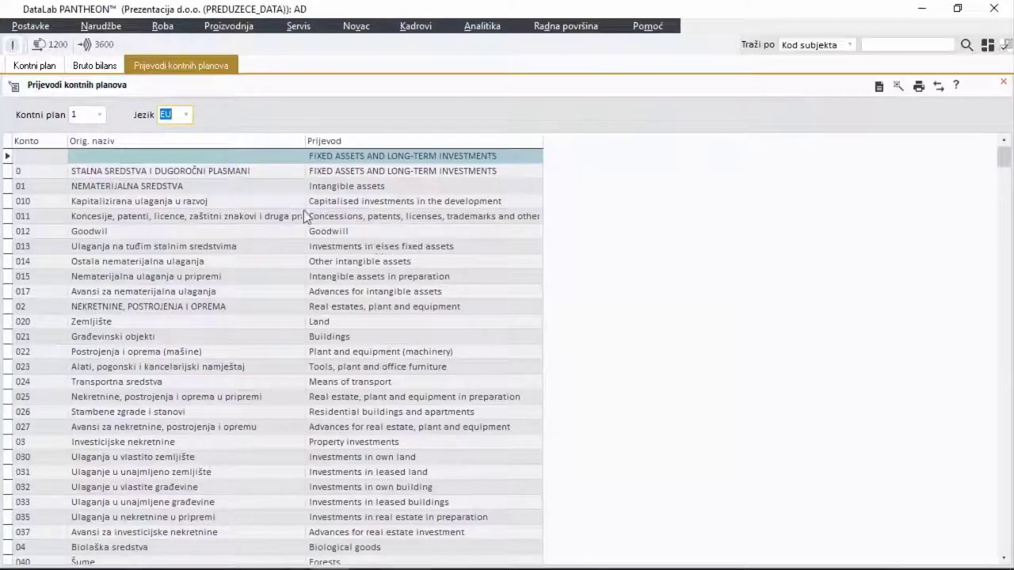
Step: Choose the print language for the A05 - Gross Balance report and generate it for 01.01.2017 to 31.12.2017
{"action": "left_click", "coordinate": [83, 68]}
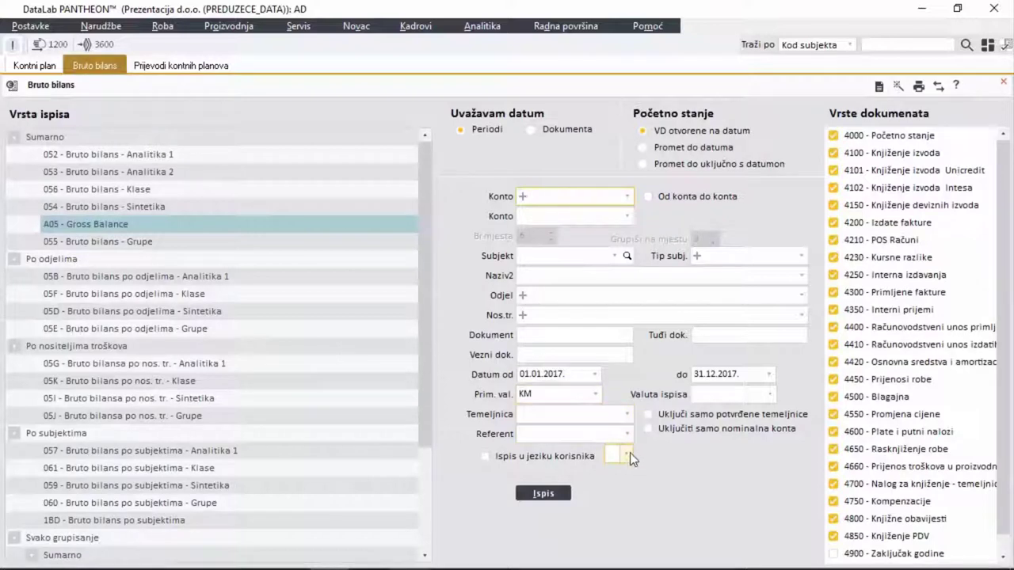
{"action": "left_click", "coordinate": [628, 454]}
{"action": "left_click", "coordinate": [540, 495]}
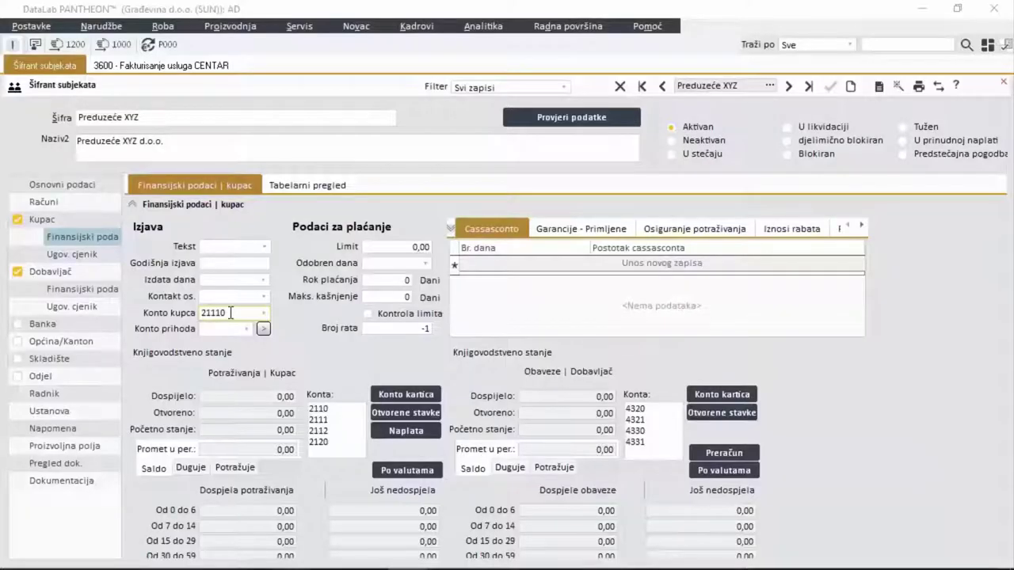
Step: Check the customer account and the revenue accounts by article type in the financial data of Preduzeće XYZ
{"action": "double_click", "coordinate": [231, 313]}
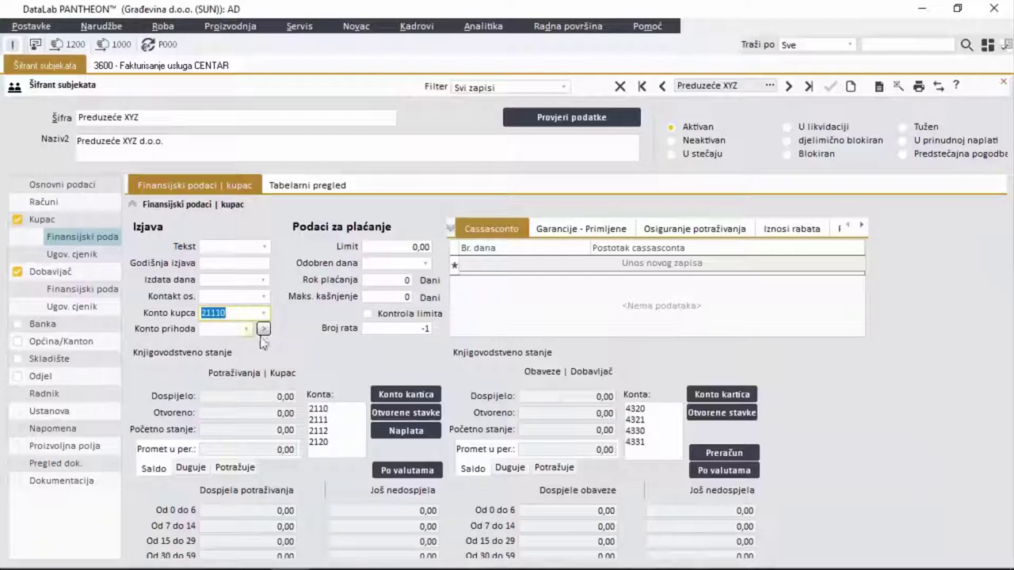
{"action": "left_click", "coordinate": [264, 328]}
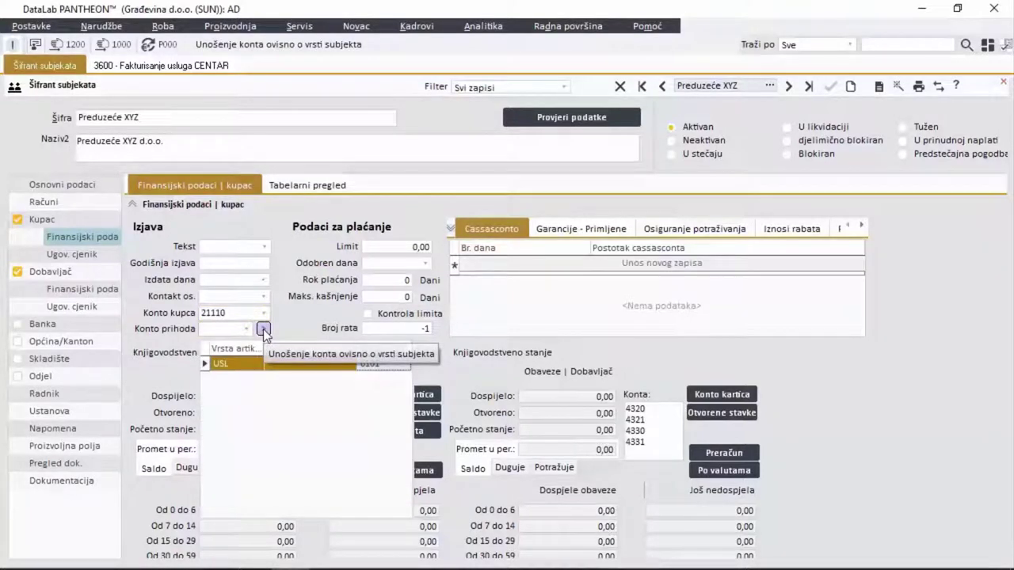
{"action": "left_click", "coordinate": [264, 328]}
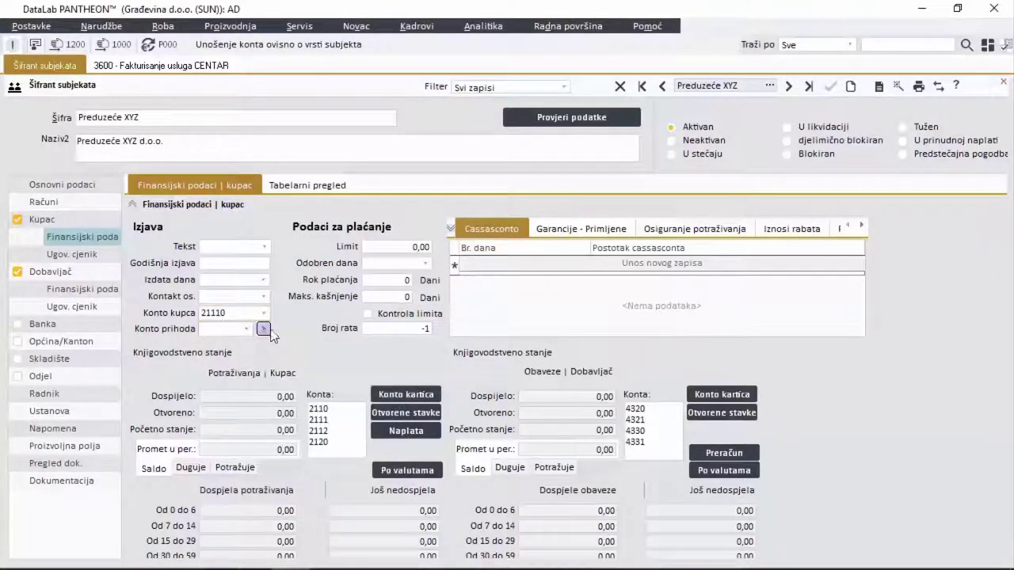
{"action": "left_click", "coordinate": [157, 68]}
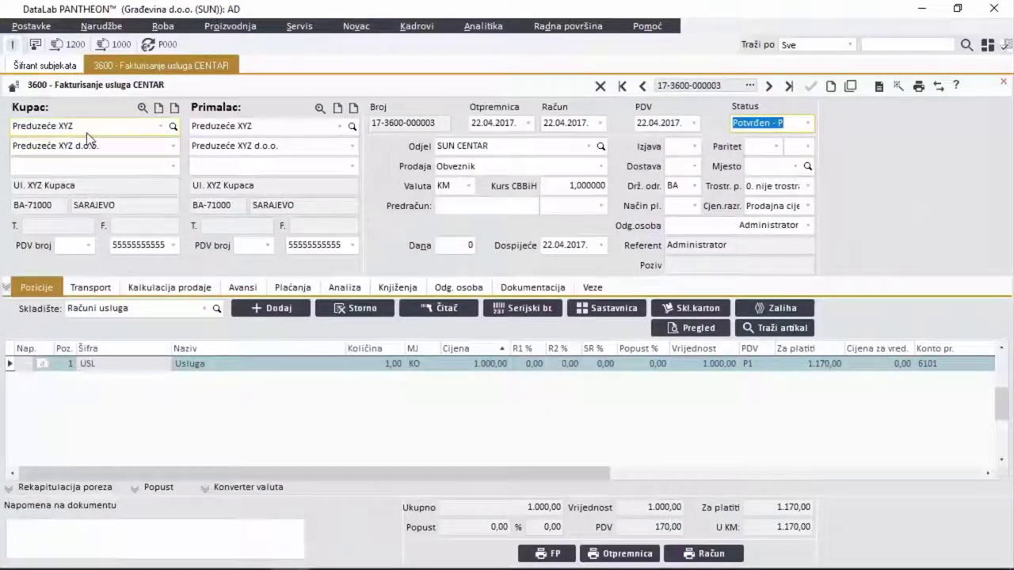
{"action": "left_click", "coordinate": [89, 128]}
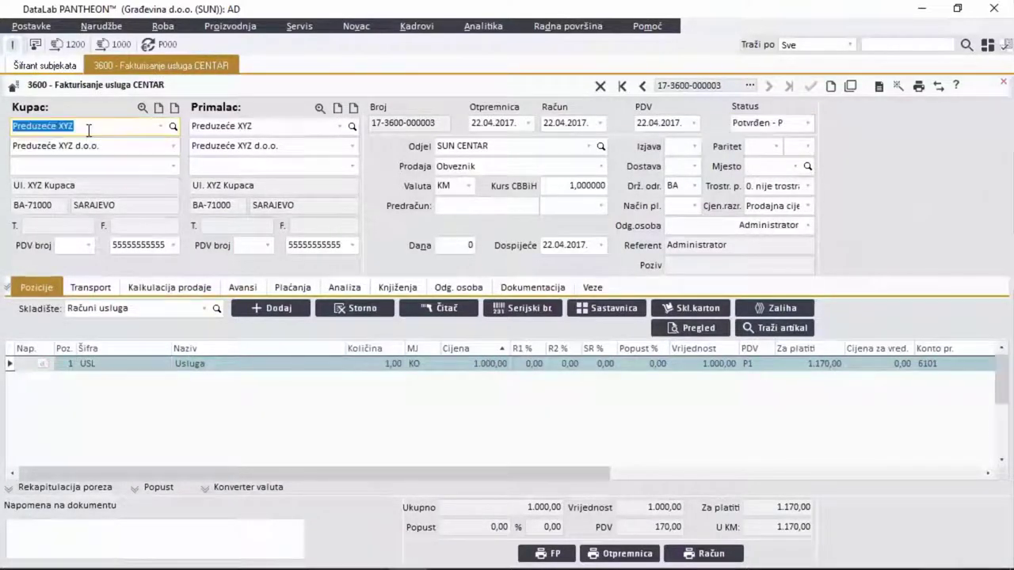
{"action": "double_click", "coordinate": [389, 128]}
{"action": "left_click", "coordinate": [184, 540]}
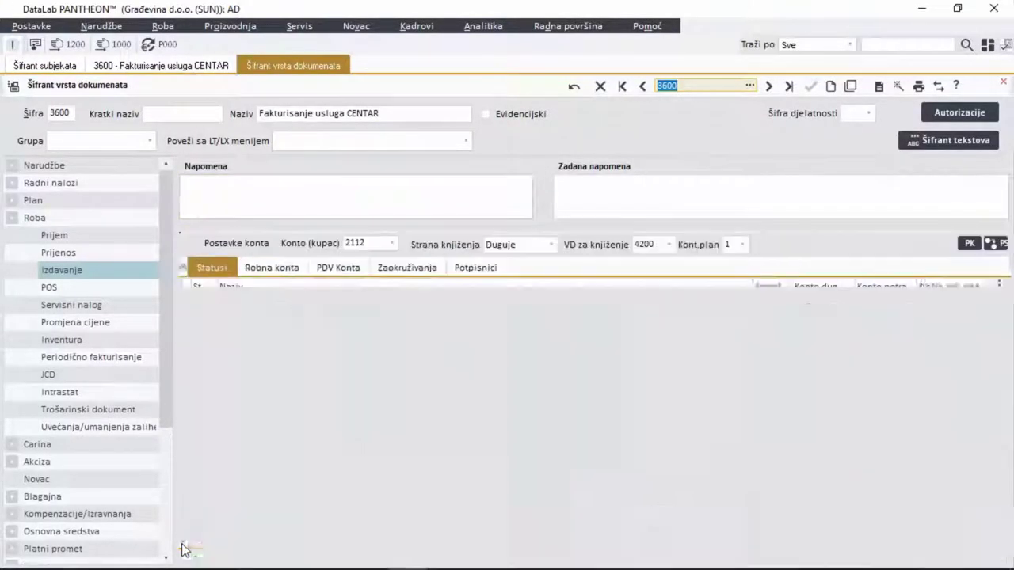
{"action": "left_click", "coordinate": [264, 268]}
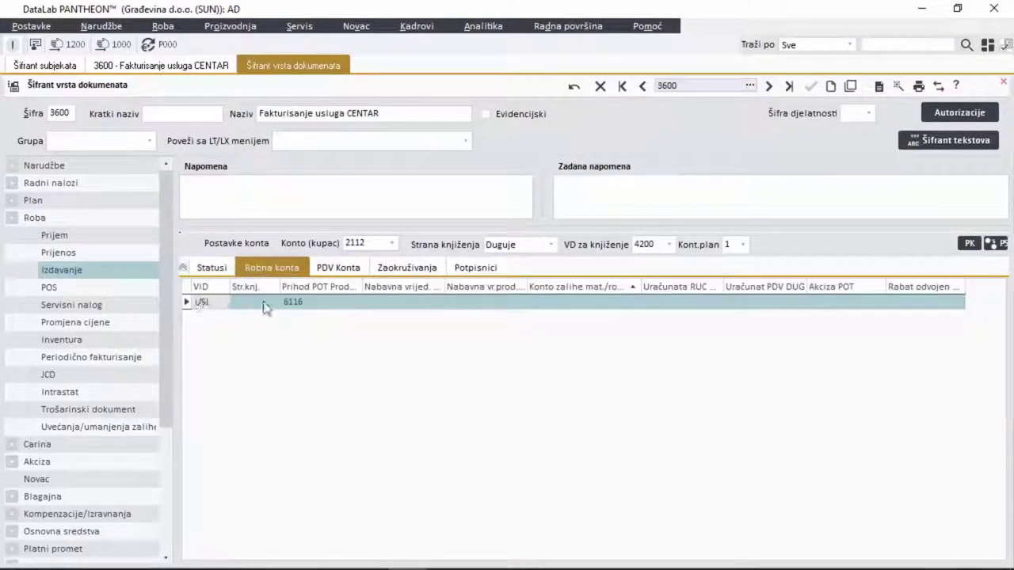
{"action": "left_click", "coordinate": [300, 305]}
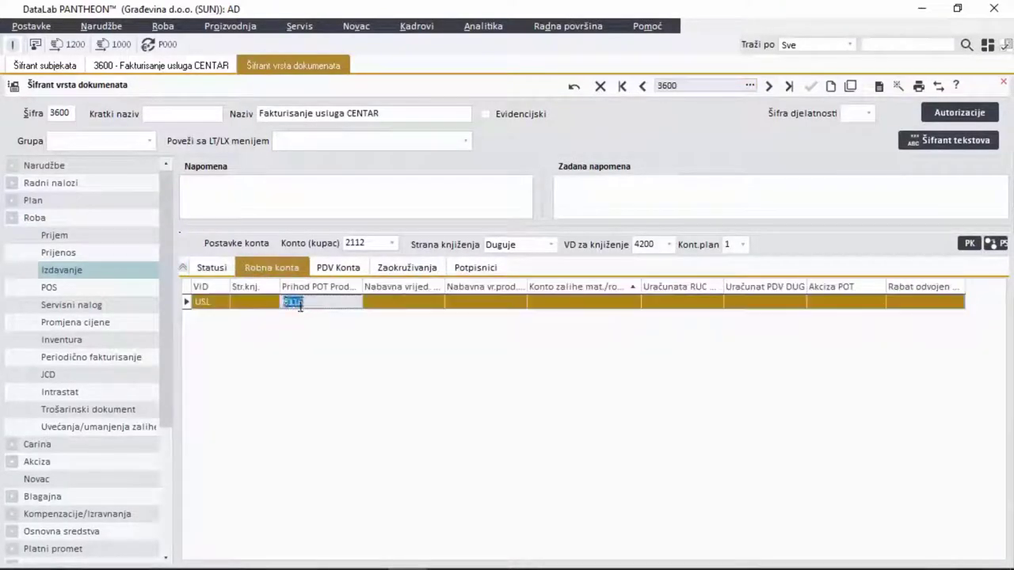
{"action": "left_click", "coordinate": [1002, 82]}
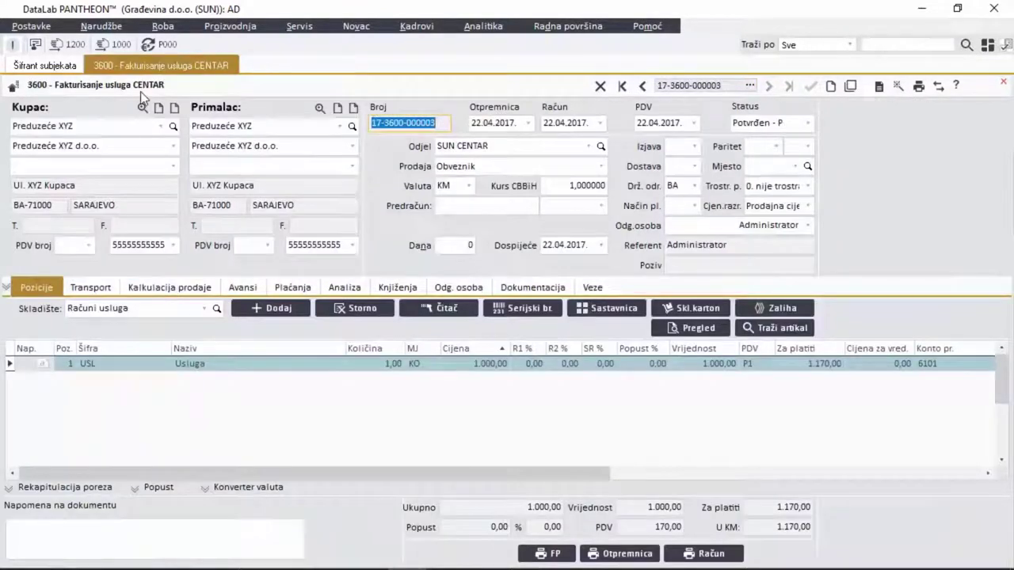
{"action": "left_click", "coordinate": [88, 129]}
{"action": "left_click", "coordinate": [241, 370]}
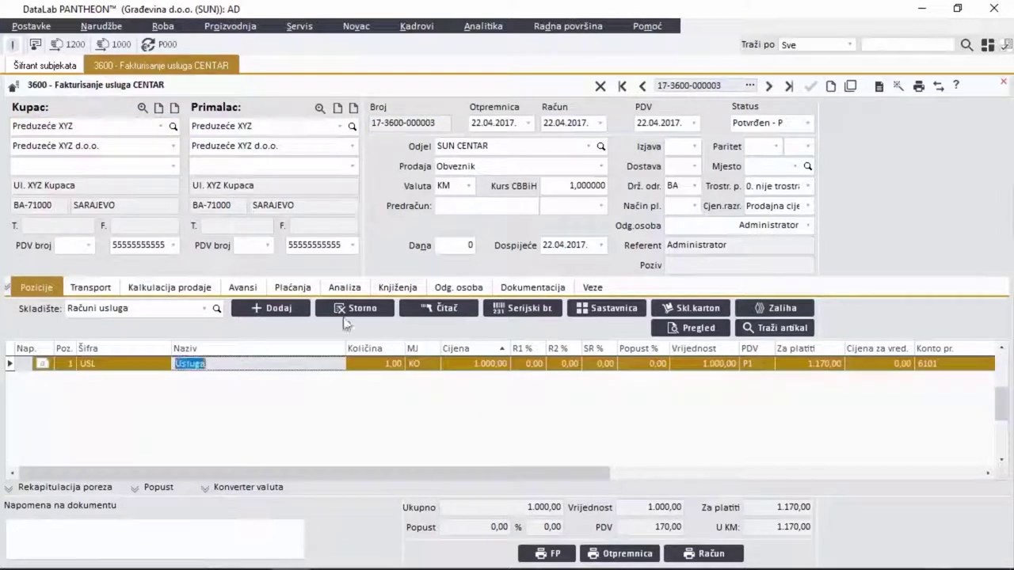
{"action": "left_click", "coordinate": [398, 287]}
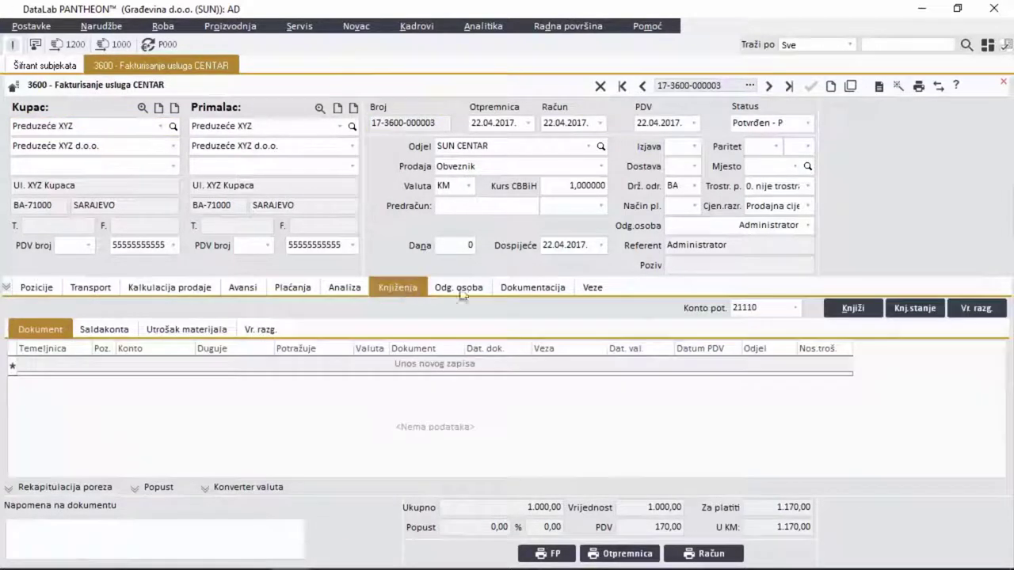
{"action": "left_click", "coordinate": [854, 311]}
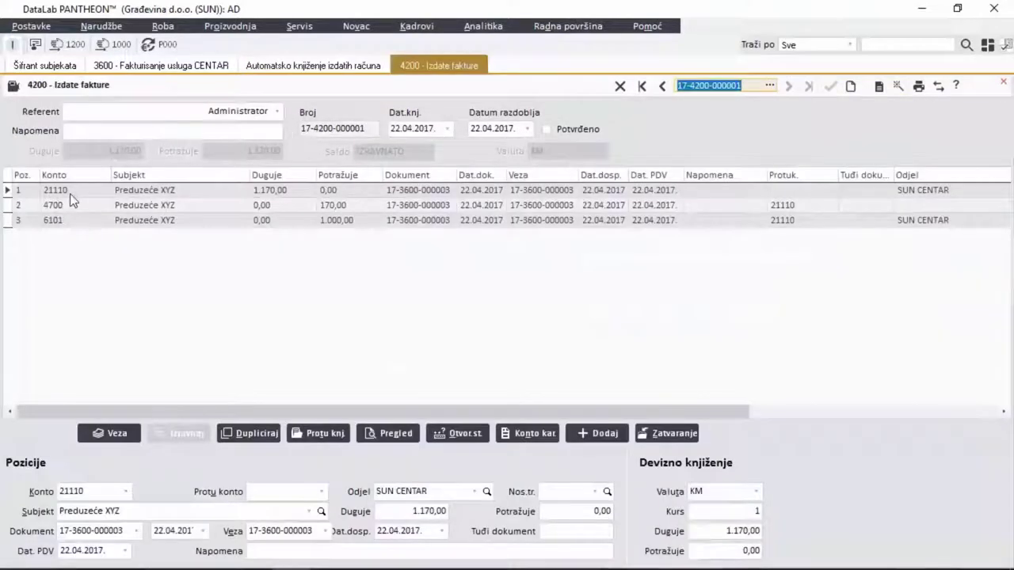
{"action": "left_click", "coordinate": [70, 193]}
{"action": "left_click", "coordinate": [70, 222]}
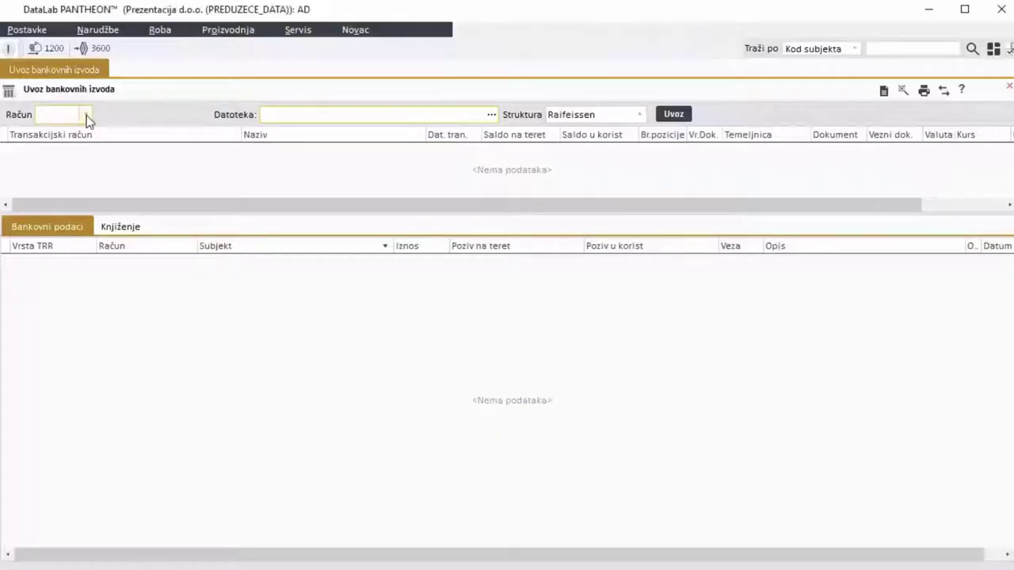
Step: Import the bank statement Izvod_01_24.04_2017.txt for bank account 1 with the Raifeissen structure and post its proposed entries
{"action": "left_click", "coordinate": [86, 115]}
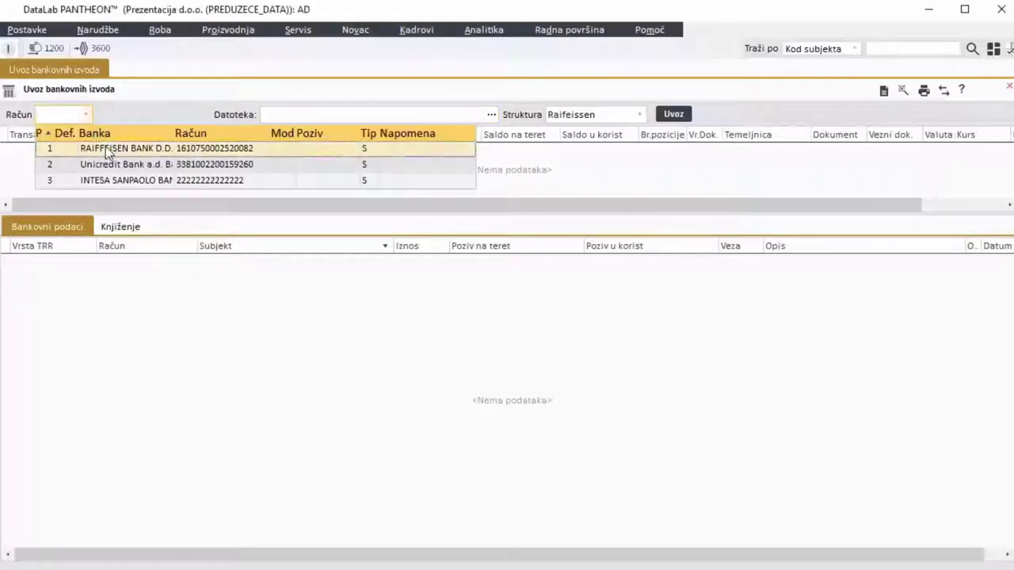
{"action": "left_click", "coordinate": [105, 148]}
{"action": "left_click", "coordinate": [491, 115]}
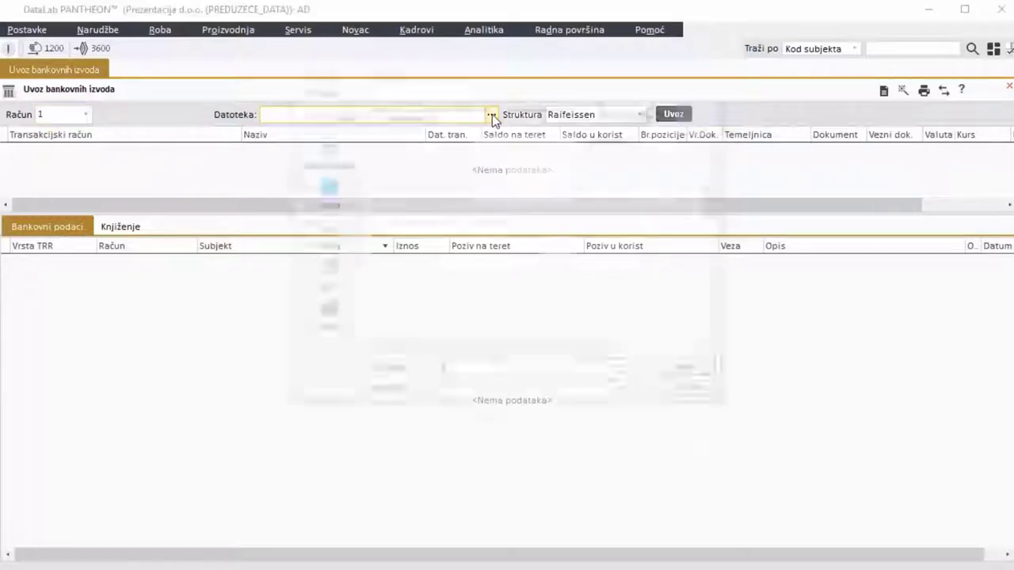
{"action": "double_click", "coordinate": [438, 189]}
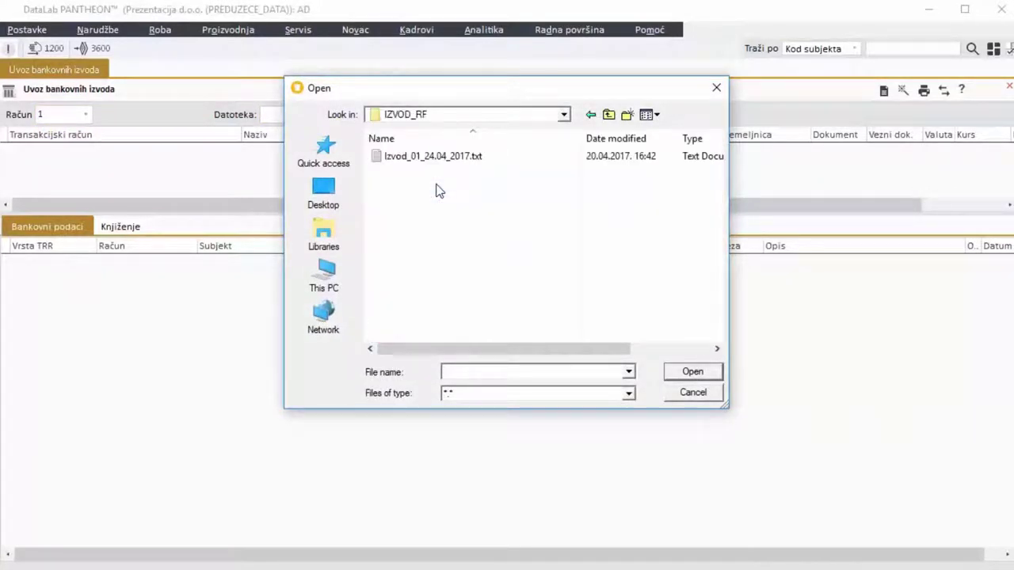
{"action": "left_click", "coordinate": [443, 156]}
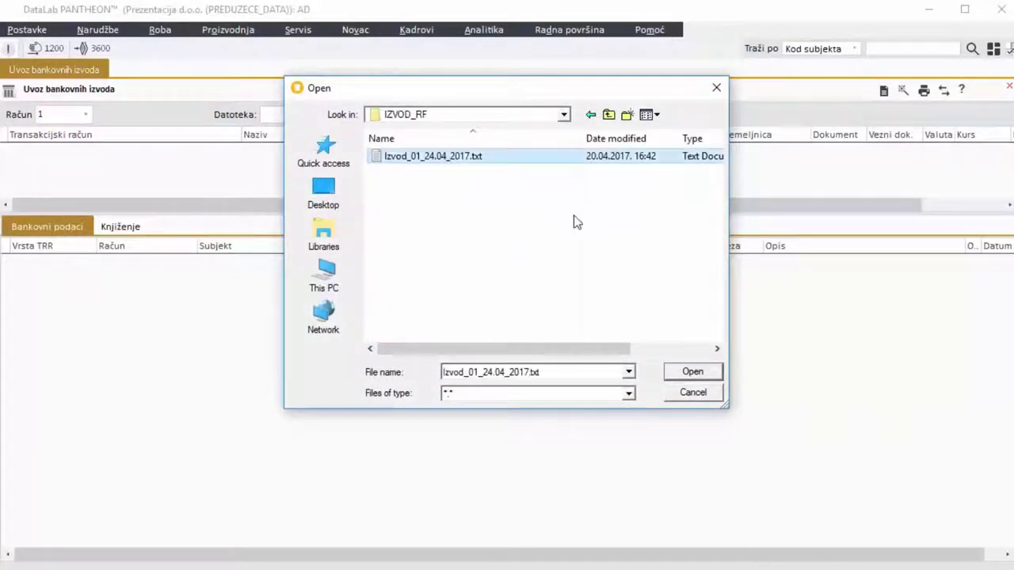
{"action": "left_click", "coordinate": [692, 372]}
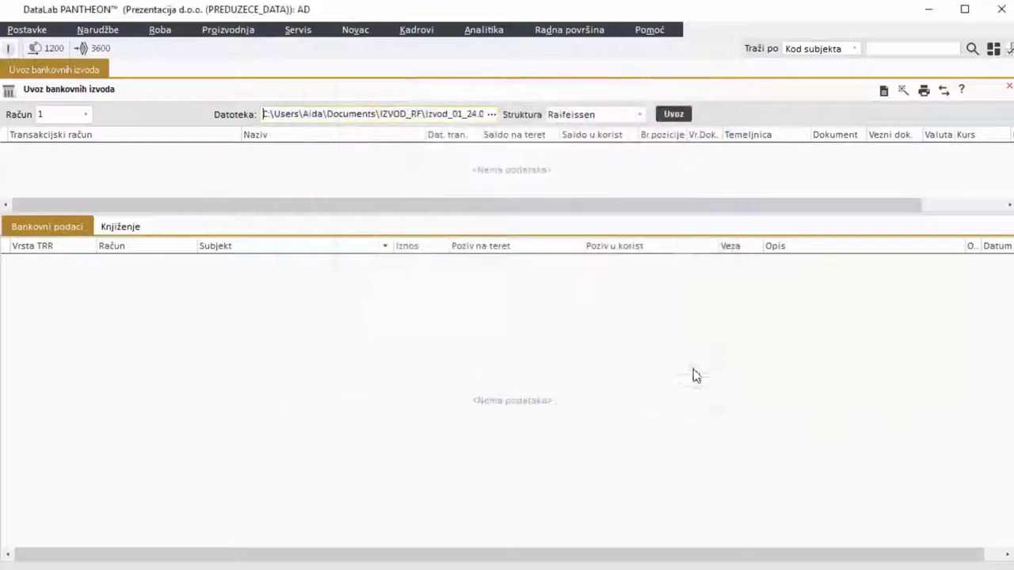
{"action": "left_click", "coordinate": [675, 115]}
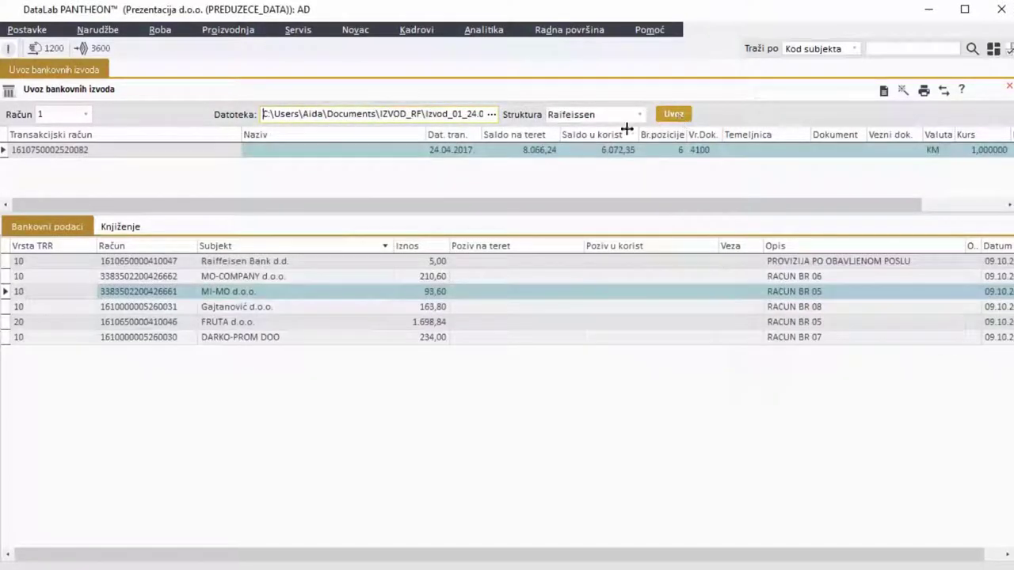
{"action": "left_click", "coordinate": [121, 227]}
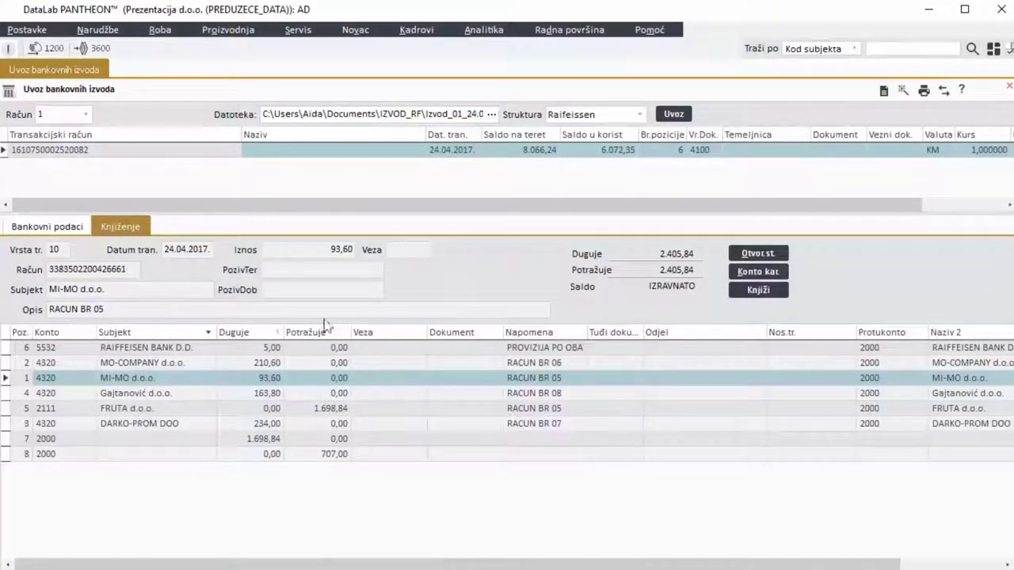
{"action": "left_click", "coordinate": [758, 293]}
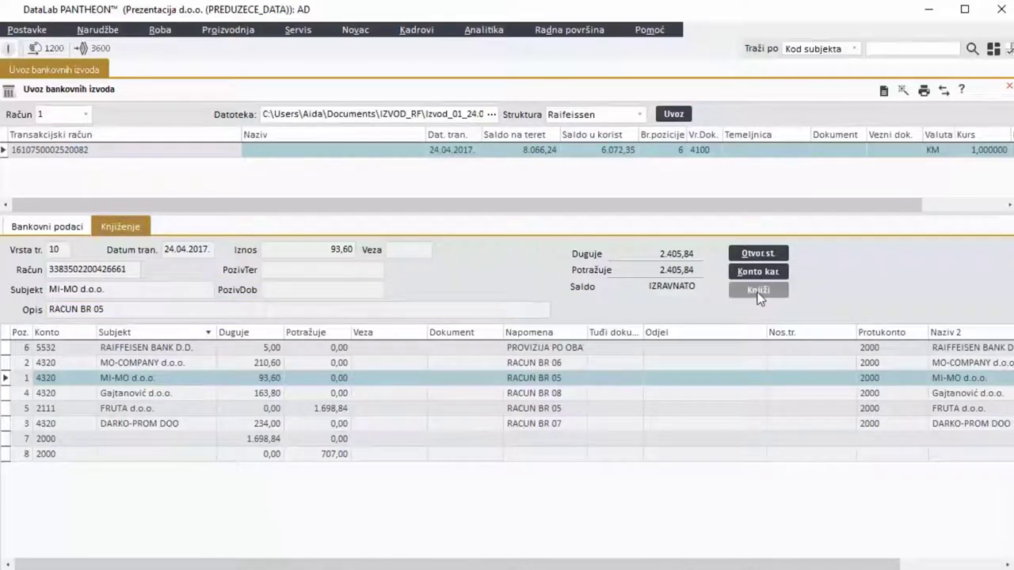
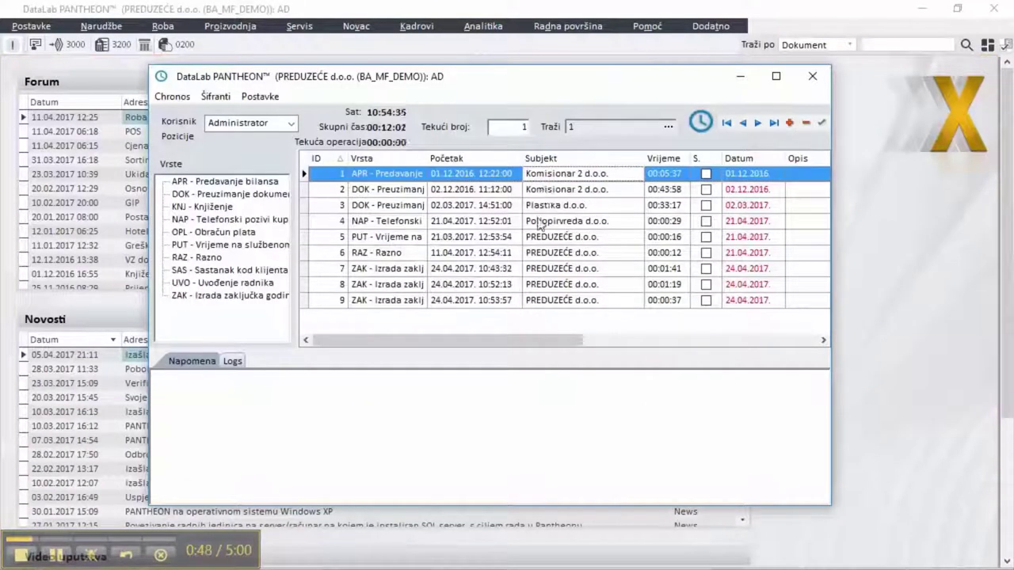
Step: Examine the activity logs of Chronos record 9 for PREDUZEĆE d.o.o., widening the Natpis column to read the logged documents
{"action": "left_click", "coordinate": [557, 301]}
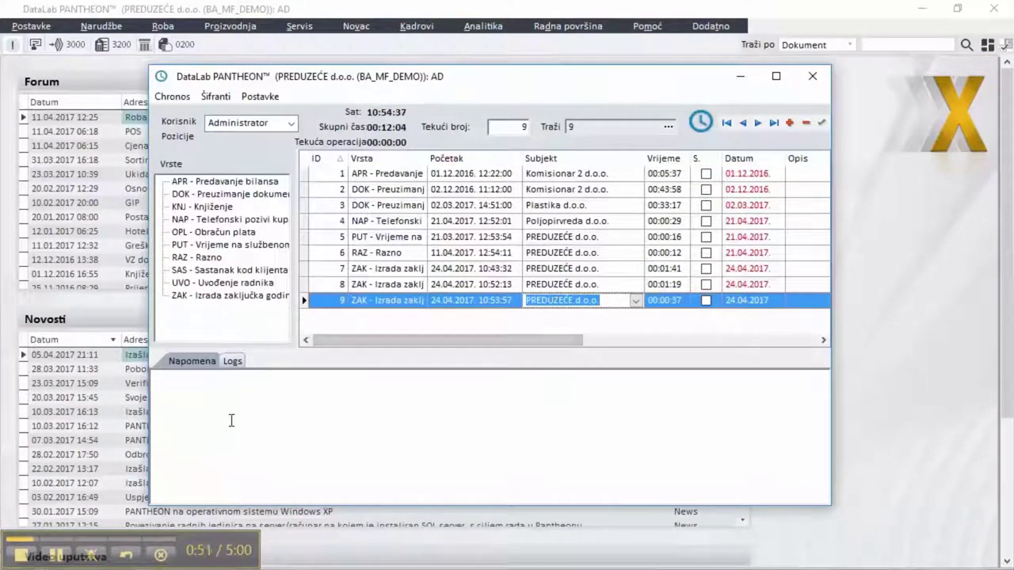
{"action": "left_click", "coordinate": [235, 362]}
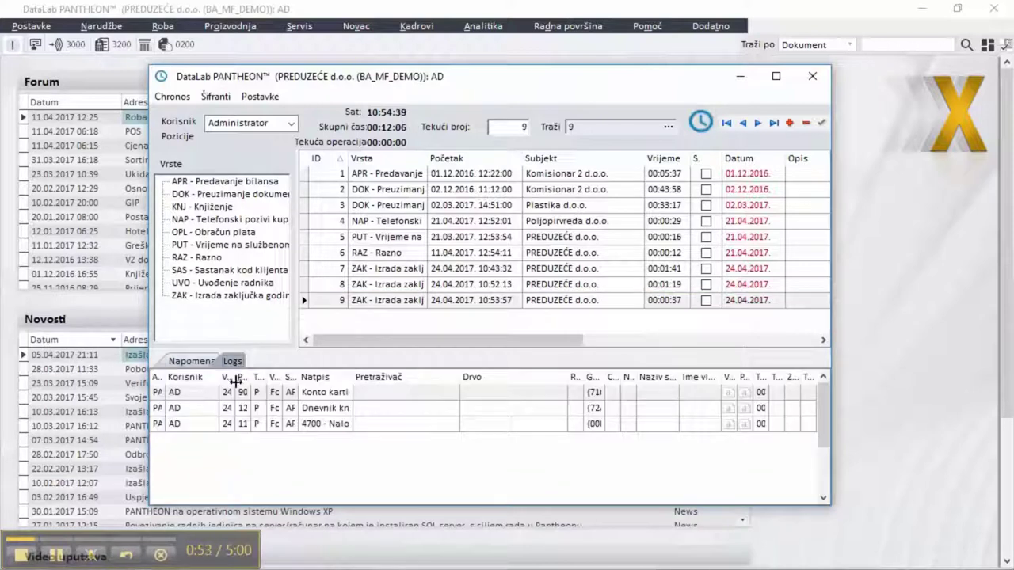
{"action": "double_click", "coordinate": [353, 377]}
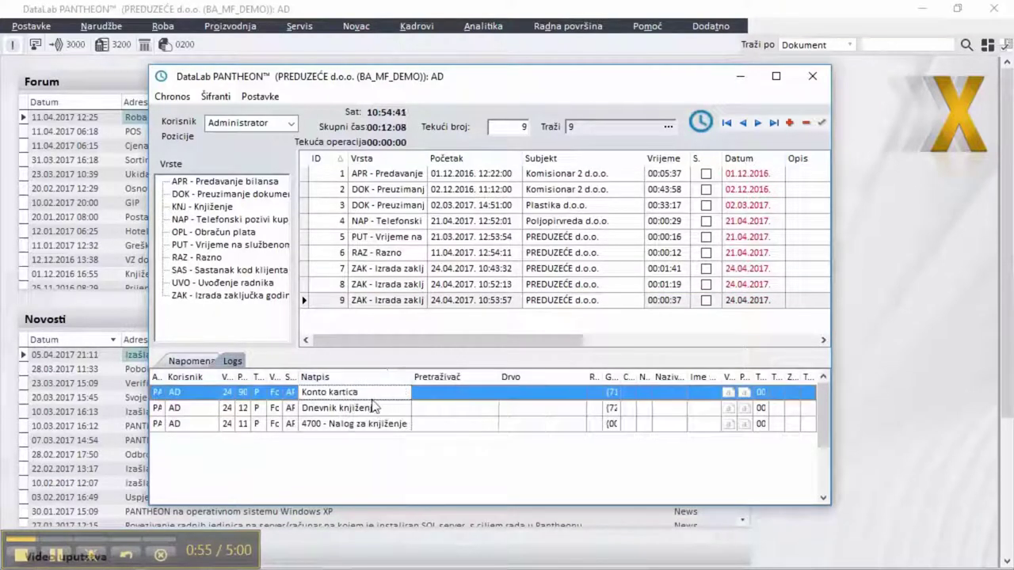
{"action": "left_click", "coordinate": [372, 410]}
{"action": "left_click", "coordinate": [375, 426]}
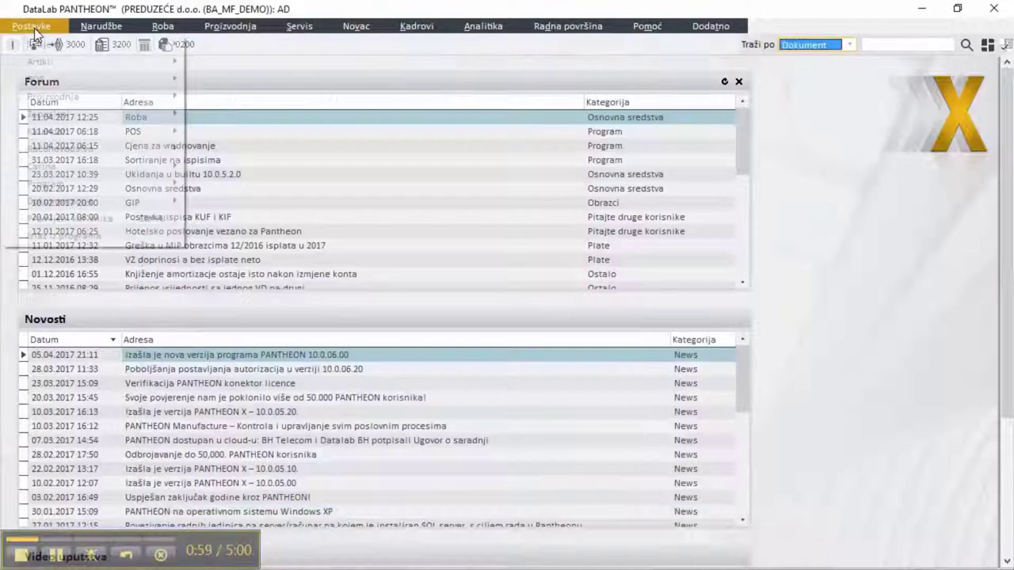
Step: From the PREDUZEĆE d.o.o. record in the subject register, open the subject reports and choose 331 - Chronos ispis po korisniku
{"action": "left_click", "coordinate": [34, 28]}
{"action": "mouse_move", "coordinate": [66, 52]}
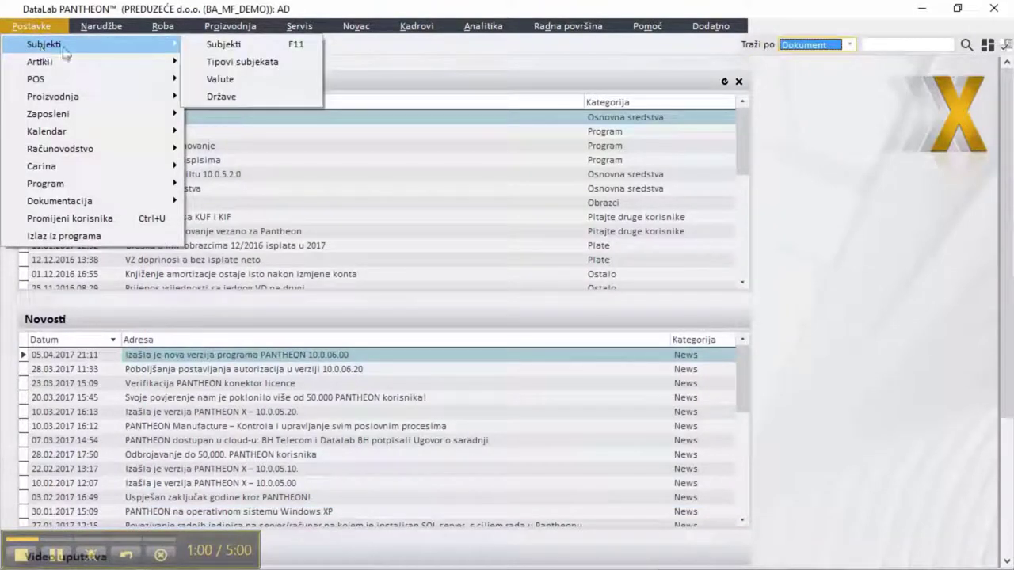
{"action": "left_click", "coordinate": [225, 45]}
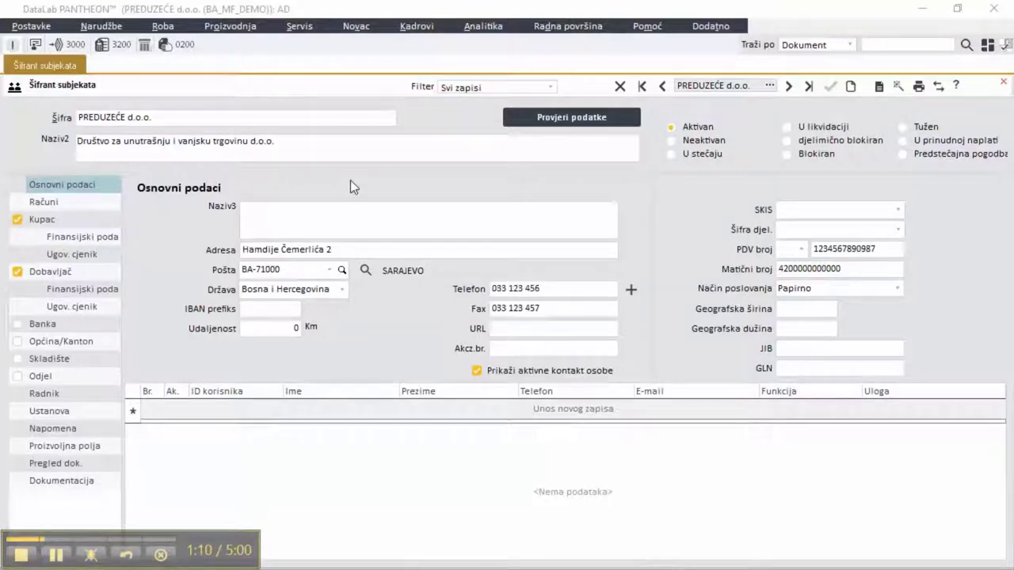
{"action": "left_click", "coordinate": [919, 86]}
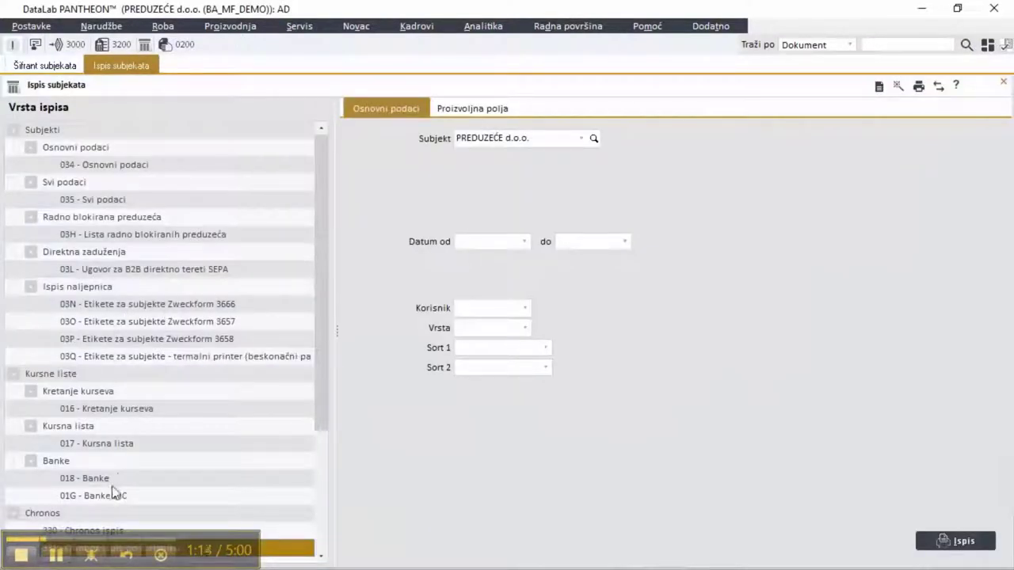
{"action": "left_click", "coordinate": [119, 512]}
{"action": "scroll", "coordinate": [111, 444], "scroll_direction": "down", "scroll_amount": 3}
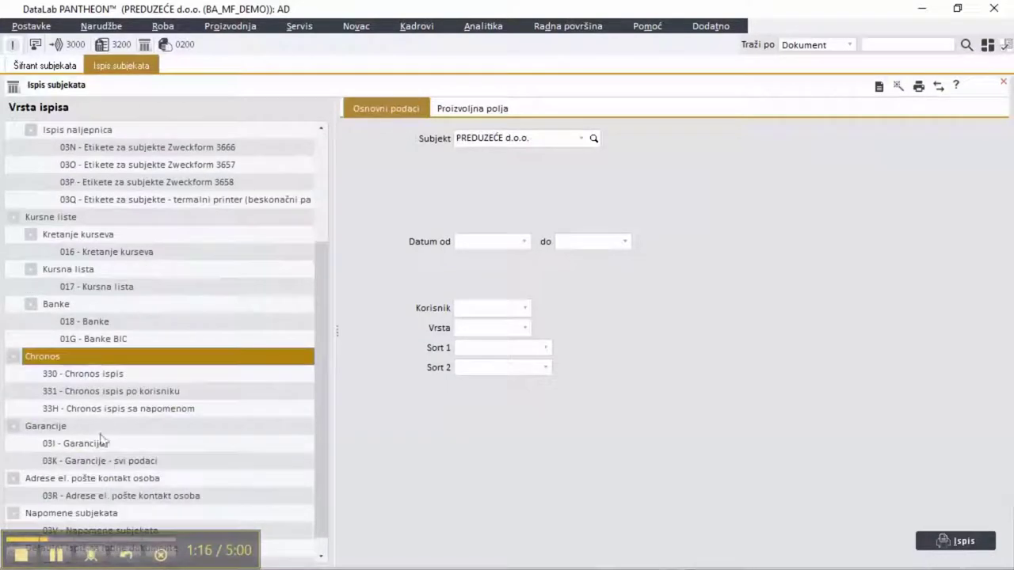
{"action": "double_click", "coordinate": [99, 391]}
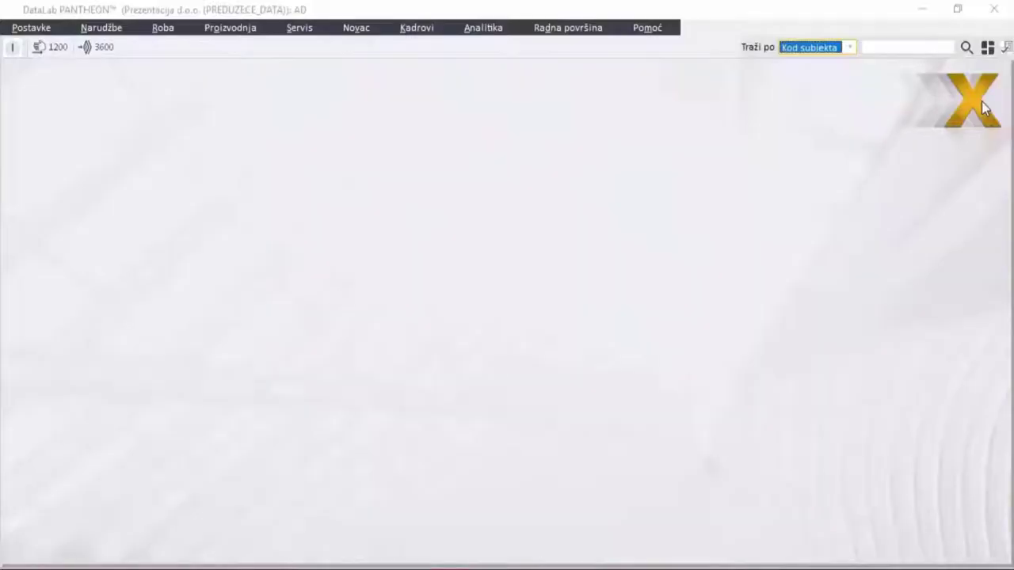
Step: Generate an ad-hoc analysis from the 15Y - Obračun rada u servisu calculation for 01.01.2016 to 13.04.2017 on the BAZA_ZEUS database
{"action": "left_click", "coordinate": [988, 47]}
{"action": "left_click", "coordinate": [863, 394]}
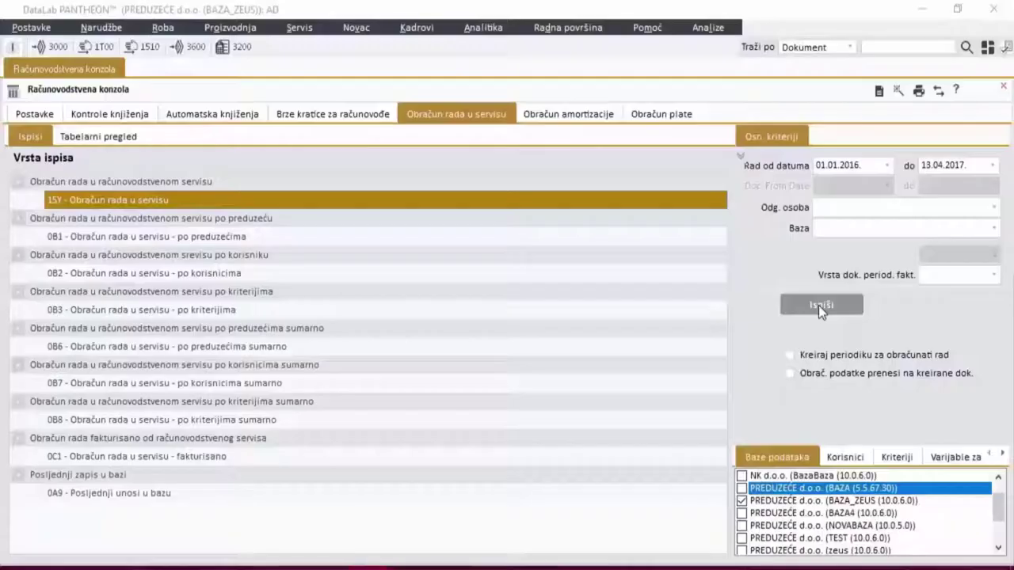
{"action": "left_click", "coordinate": [819, 305]}
{"action": "left_click", "coordinate": [848, 336]}
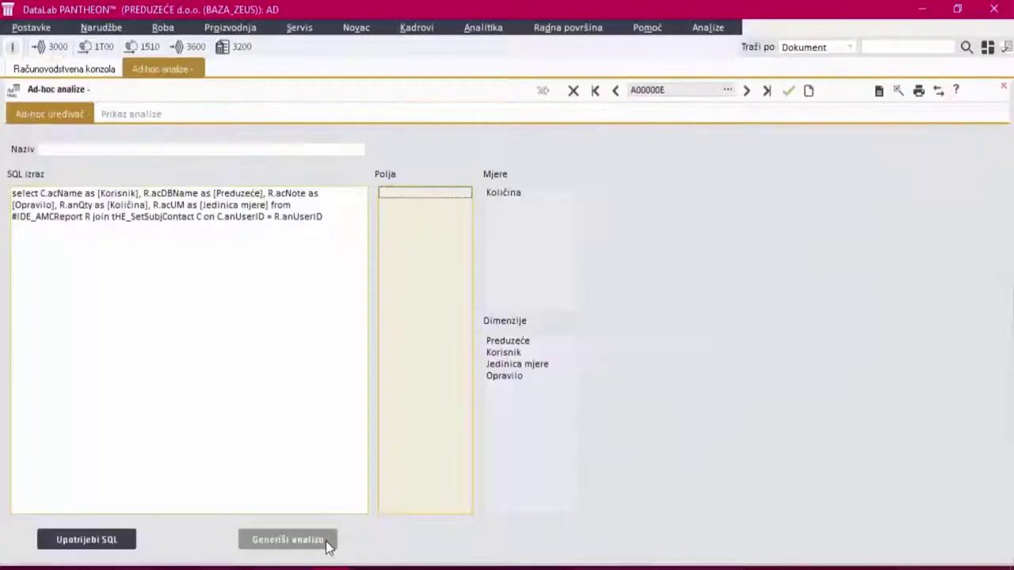
{"action": "left_click", "coordinate": [326, 542]}
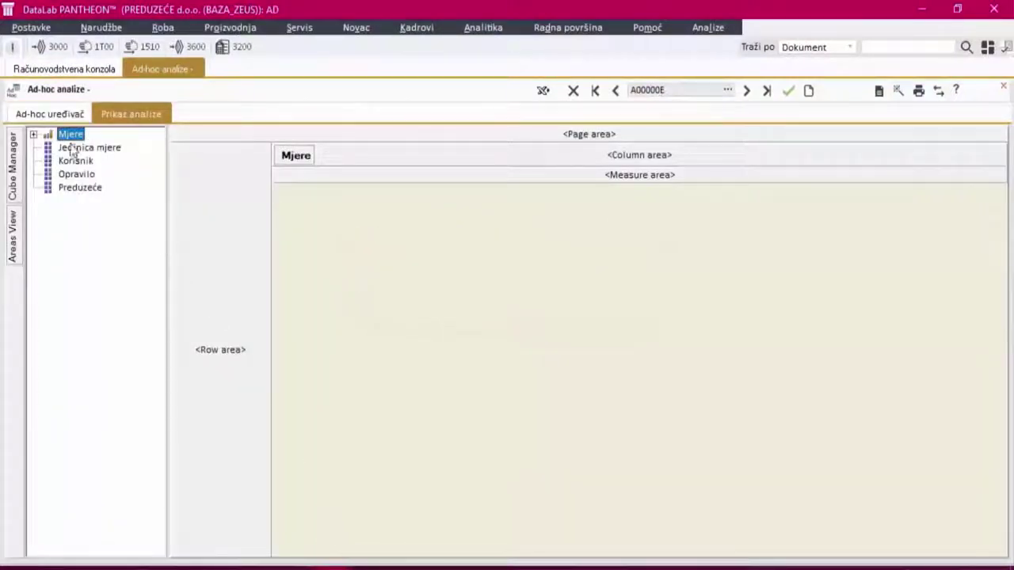
Step: Place Količina in the analysis measure area and Preduzeće in the row area
{"action": "left_click", "coordinate": [33, 134]}
{"action": "left_click_drag", "start_coordinate": [89, 147], "coordinate": [289, 182]}
{"action": "left_click_drag", "start_coordinate": [84, 203], "coordinate": [229, 176]}
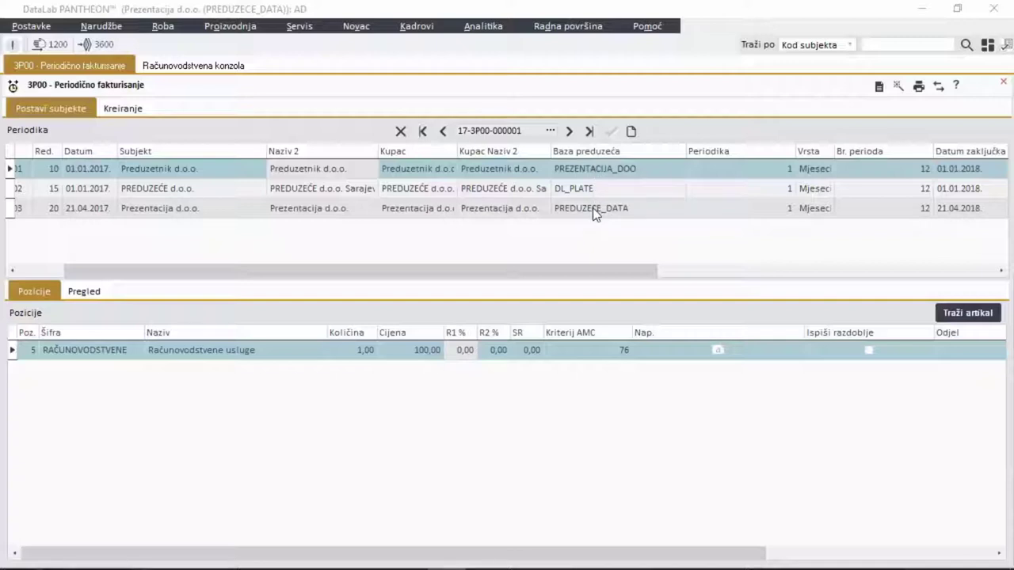
Step: Run 15Y - Obračun rada u servisu for 01.01.2017 to 31.12.2017 with document type 3P00, and check the service quantity for Preduzetnik d.o.o
{"action": "left_click", "coordinate": [362, 349]}
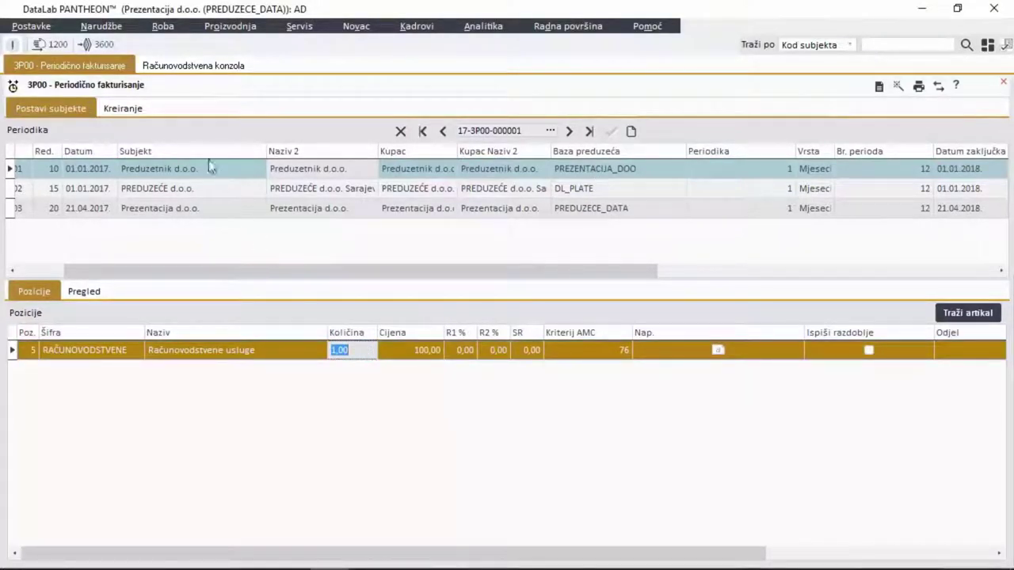
{"action": "left_click", "coordinate": [193, 70]}
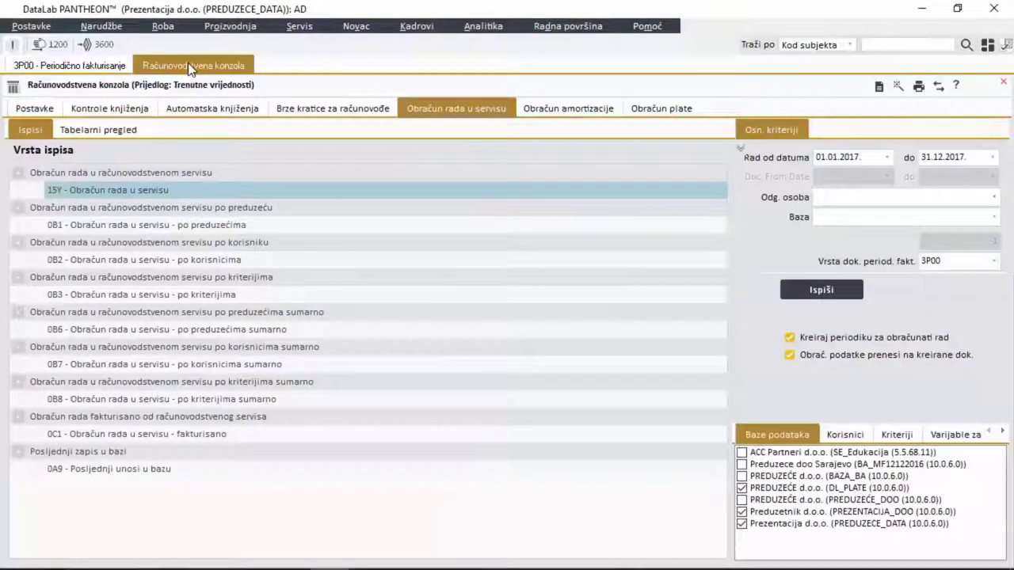
{"action": "left_click", "coordinate": [824, 288]}
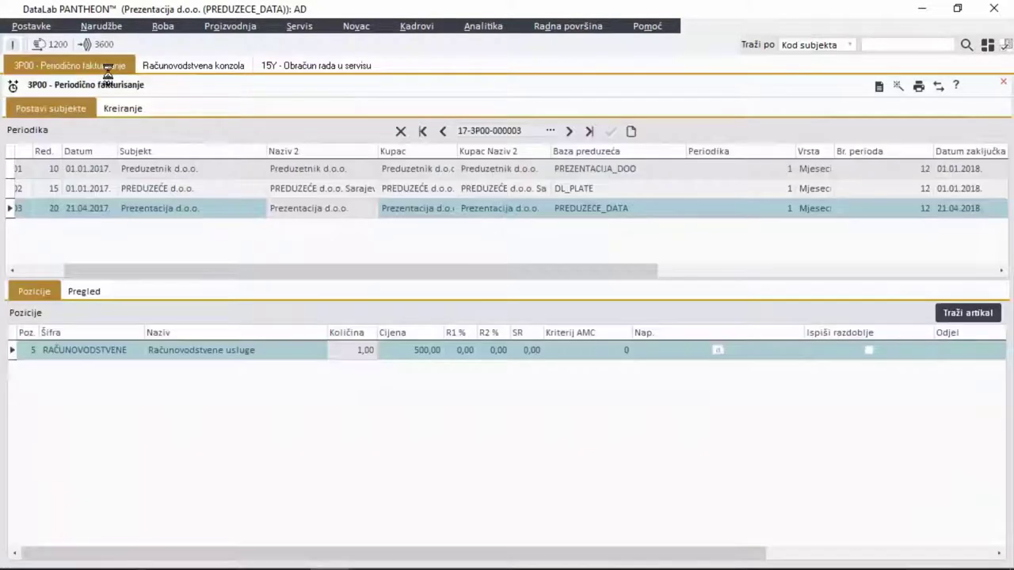
{"action": "left_click", "coordinate": [333, 169]}
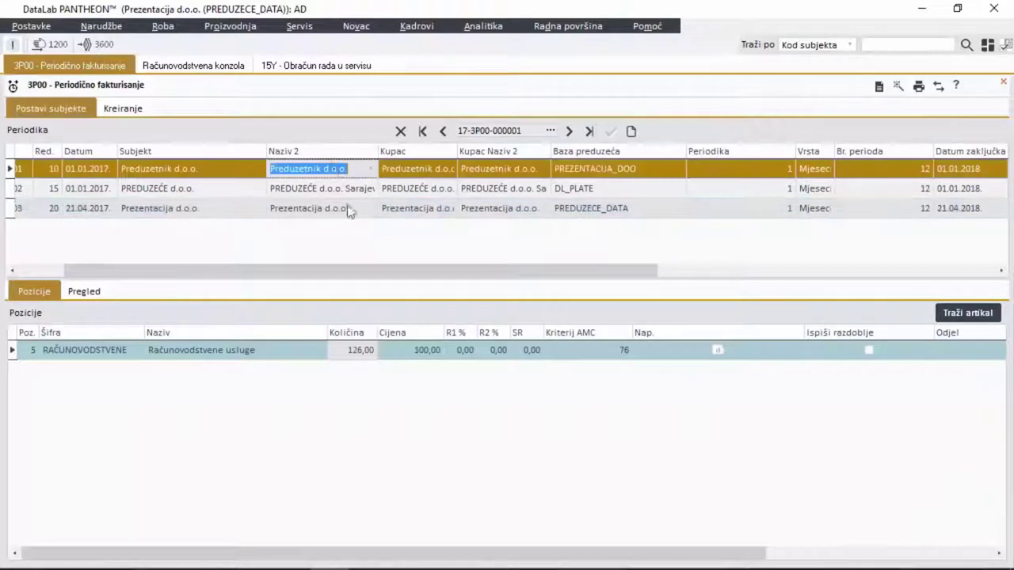
{"action": "left_click", "coordinate": [389, 350]}
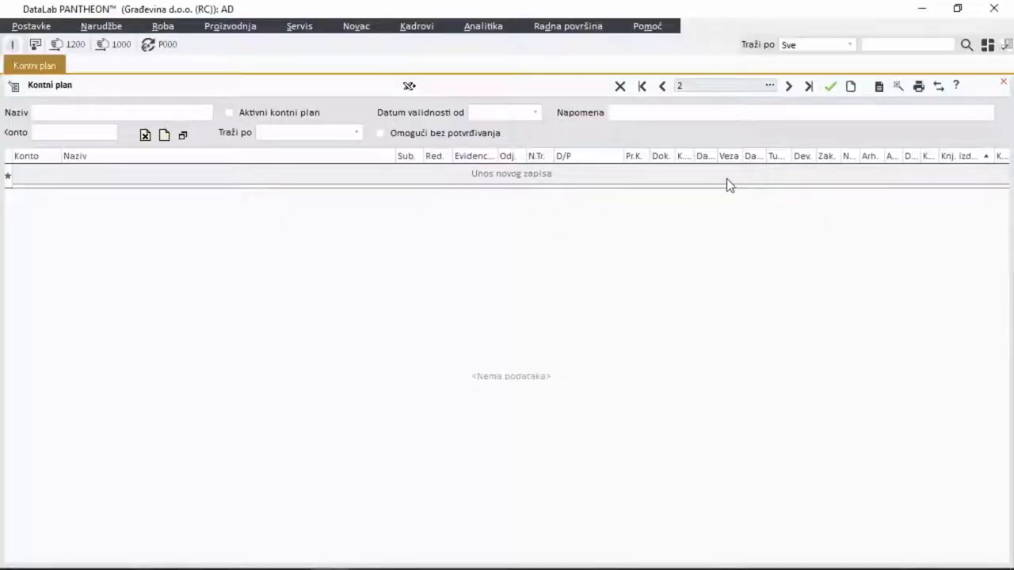
Step: Transfer chart of accounts 01 for country BA from the server into the empty Kontni plan and check the added accounts
{"action": "left_click", "coordinate": [934, 85]}
{"action": "left_click", "coordinate": [931, 93]}
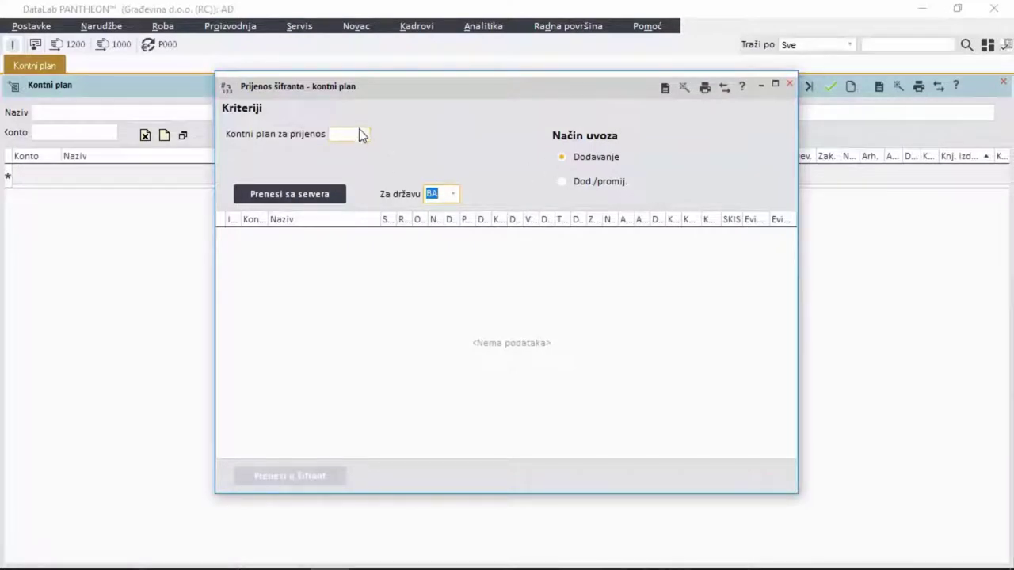
{"action": "left_click", "coordinate": [359, 134]}
{"action": "left_click", "coordinate": [359, 162]}
{"action": "left_click", "coordinate": [321, 195]}
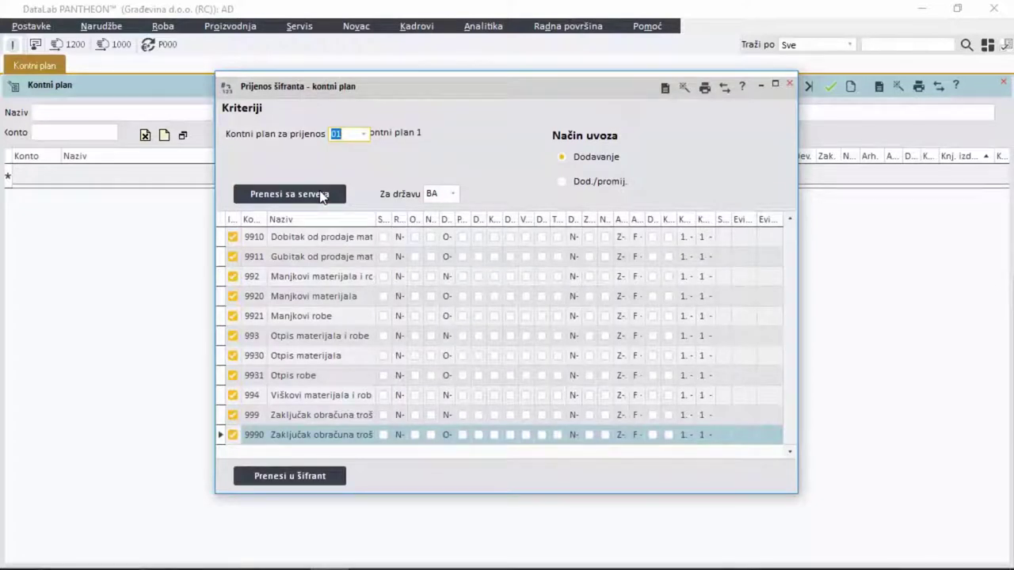
{"action": "left_click", "coordinate": [312, 480]}
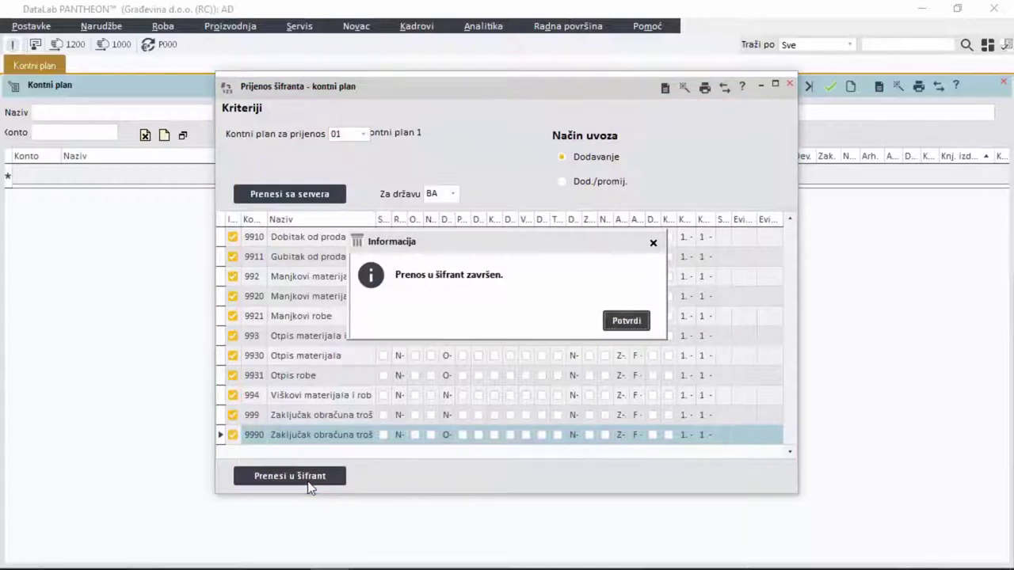
{"action": "left_click", "coordinate": [623, 320]}
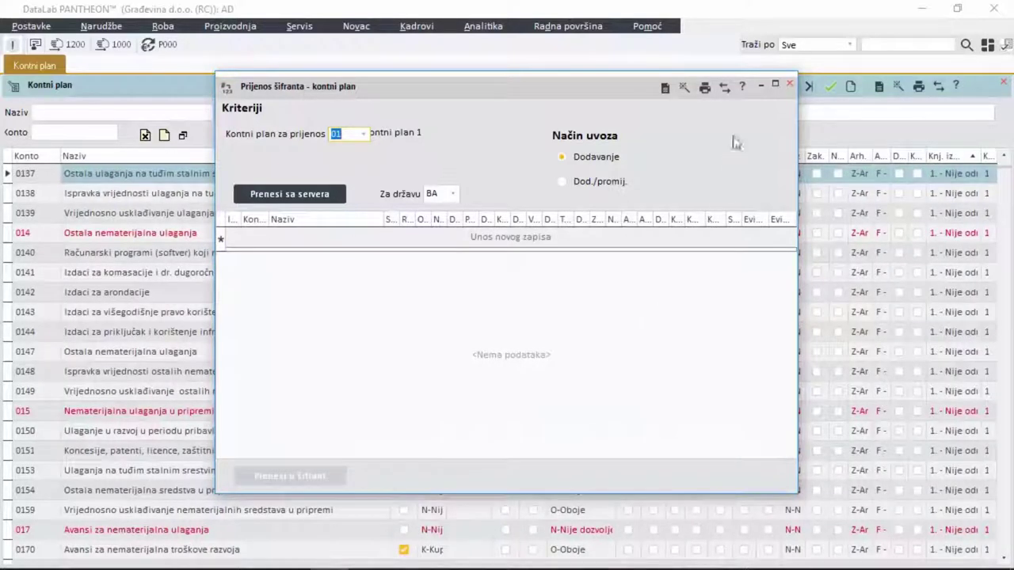
{"action": "left_click", "coordinate": [790, 84]}
{"action": "left_click", "coordinate": [301, 354]}
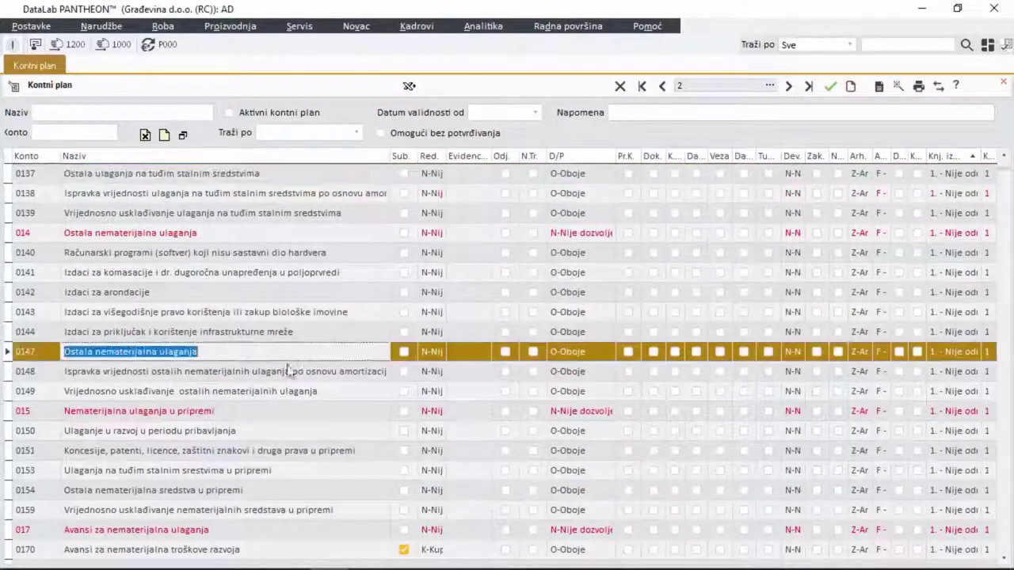
{"action": "left_click", "coordinate": [276, 412]}
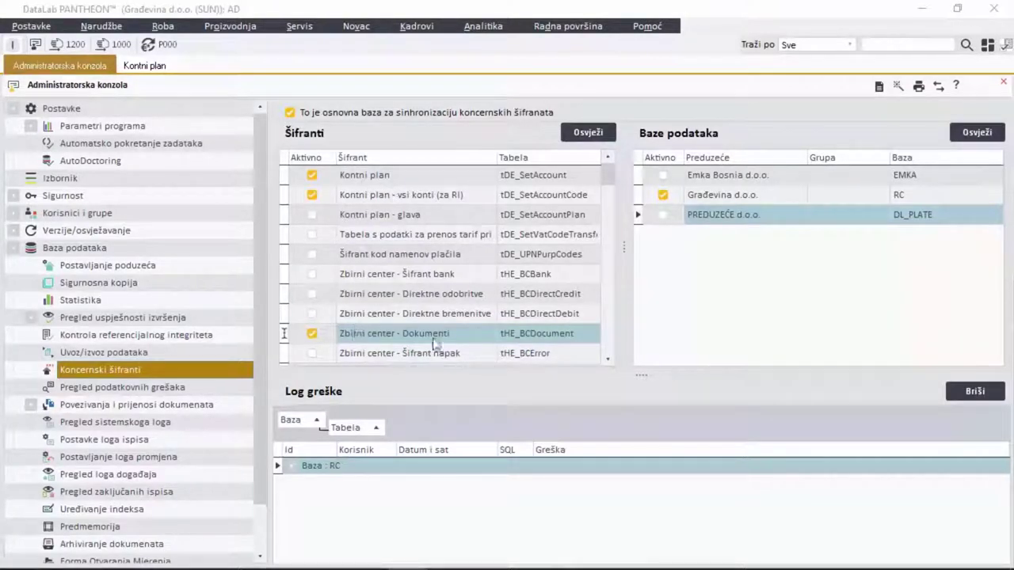
Step: Delete account 0100 (Dugoročna ulaganja u razvoj materijala, uređaja i proizvoda) from Kontni plan 1 in the SUN database
{"action": "left_click", "coordinate": [150, 67]}
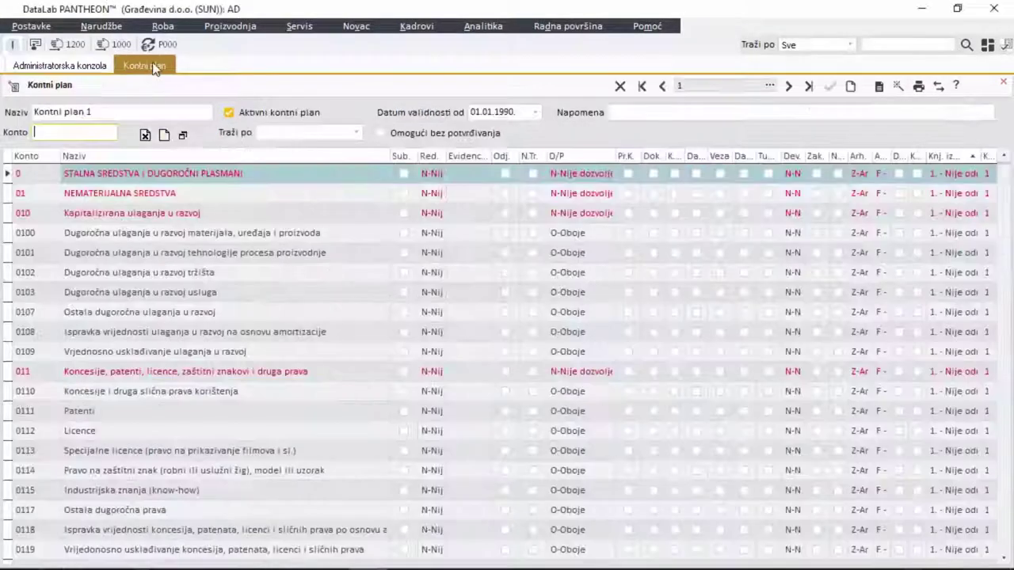
{"action": "left_click", "coordinate": [101, 232]}
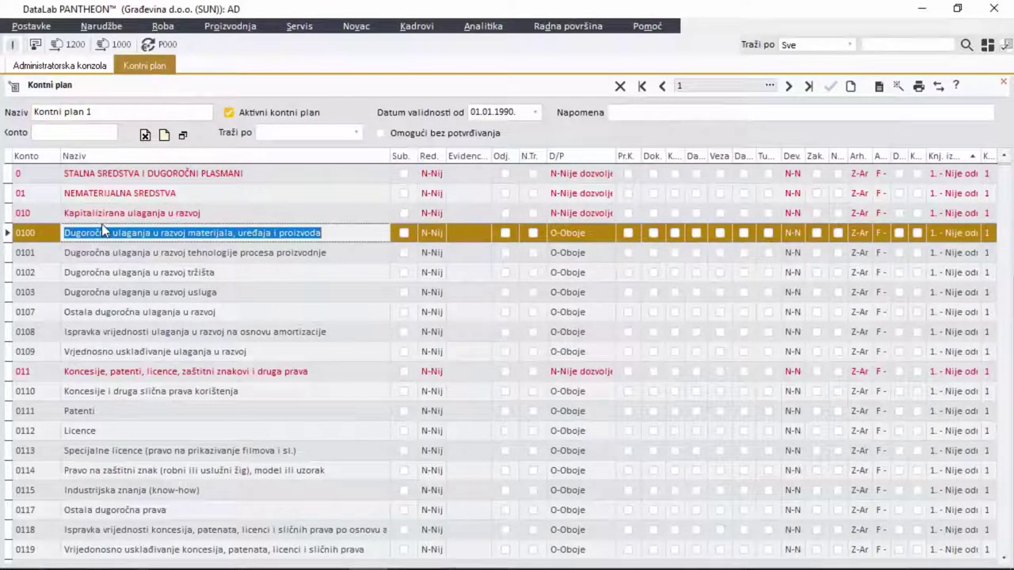
{"action": "key", "text": "ctrl+Delete"}
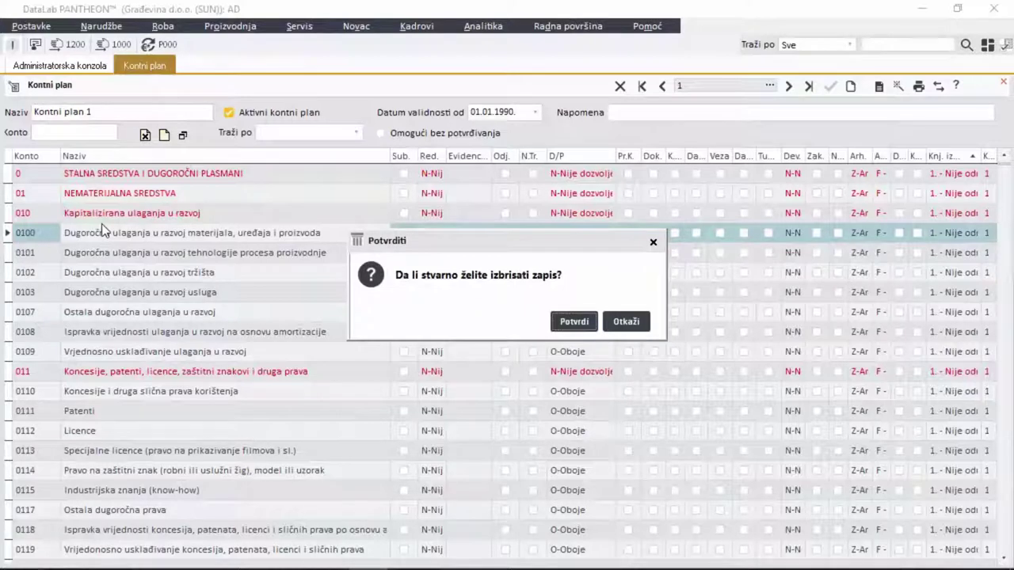
{"action": "left_click", "coordinate": [575, 322]}
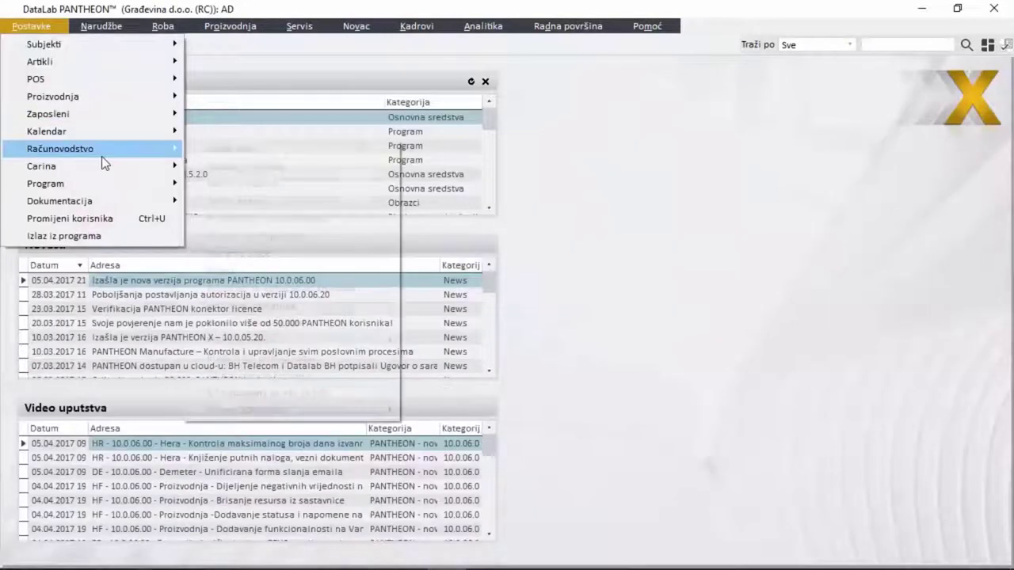
Step: Open the Kontni plan in the RC database and look up the accounts starting with 01
{"action": "mouse_move", "coordinate": [102, 158]}
{"action": "left_click", "coordinate": [279, 148]}
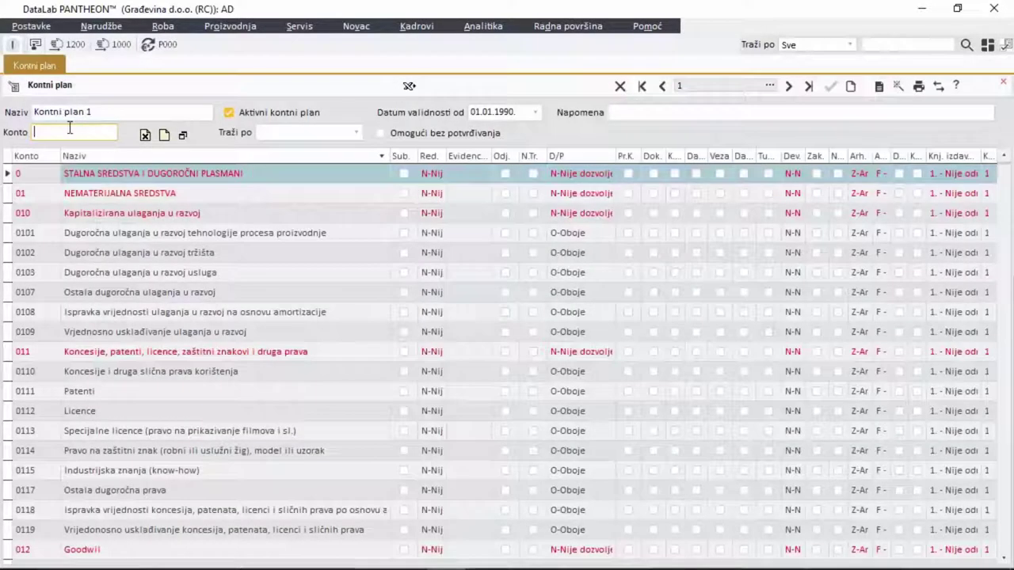
{"action": "type", "text": "1"}
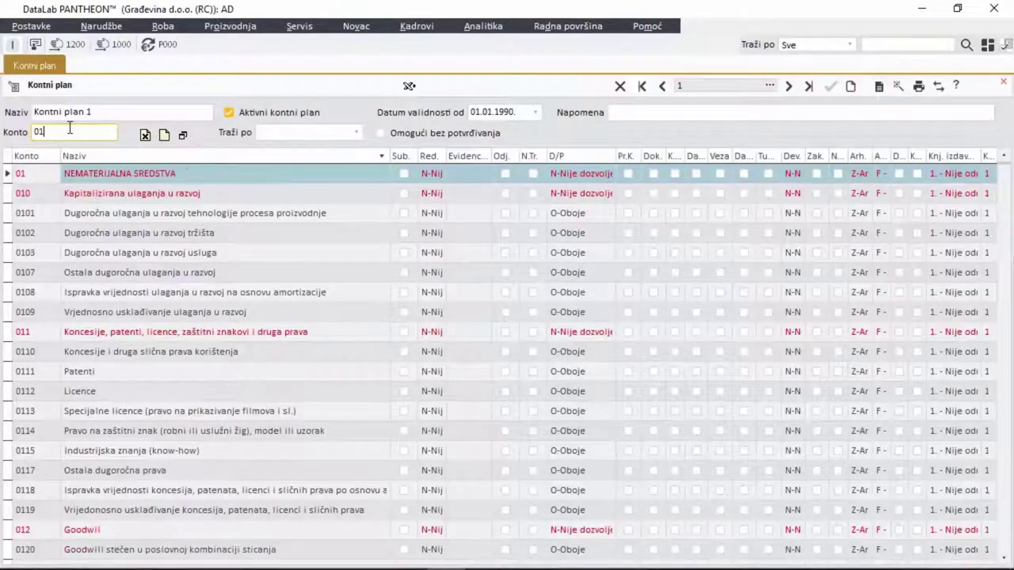
Step: From balance 002, fetch the server balances for country BA and transfer only A01 BILANS/BILANCA USPJEHA into the register
{"action": "type", "text": "002"}
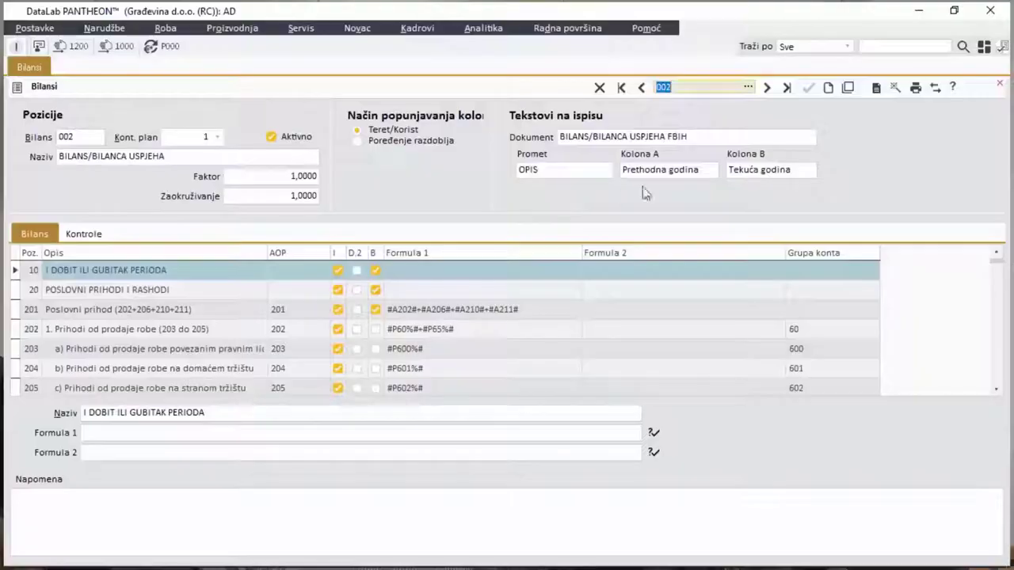
{"action": "left_click", "coordinate": [936, 86]}
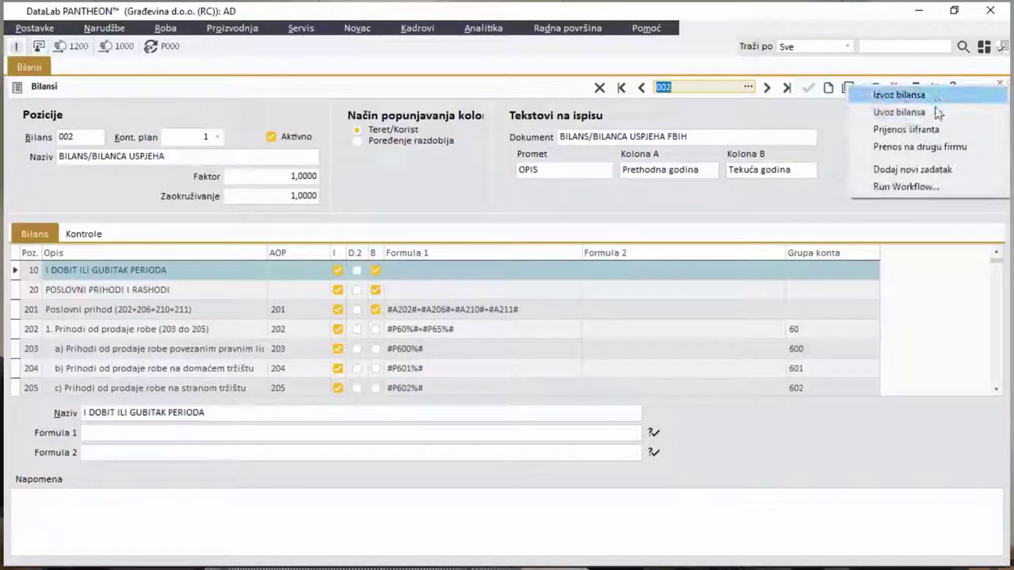
{"action": "left_click", "coordinate": [929, 130]}
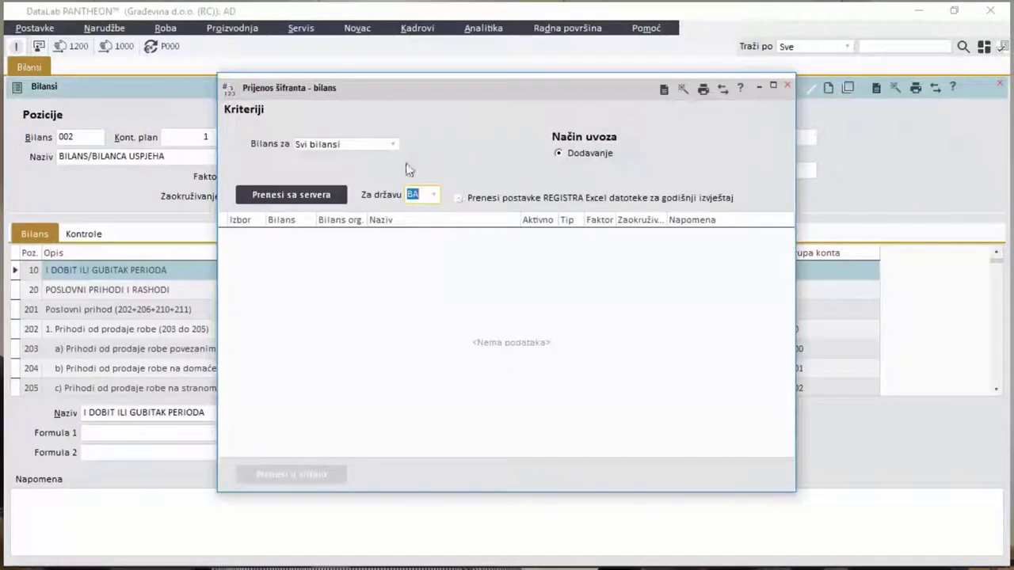
{"action": "left_click", "coordinate": [321, 195]}
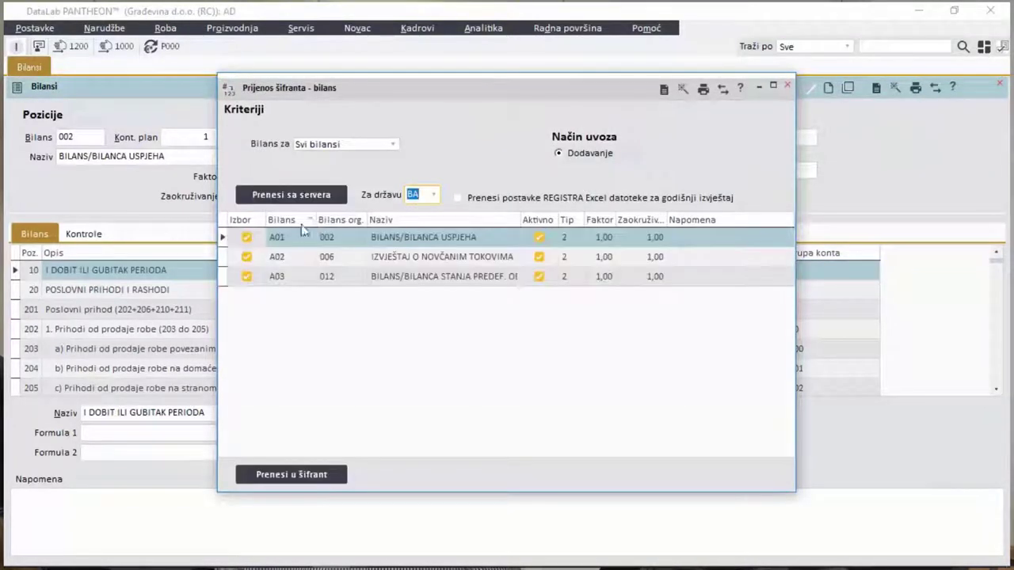
{"action": "left_click", "coordinate": [254, 258]}
{"action": "left_click", "coordinate": [294, 277]}
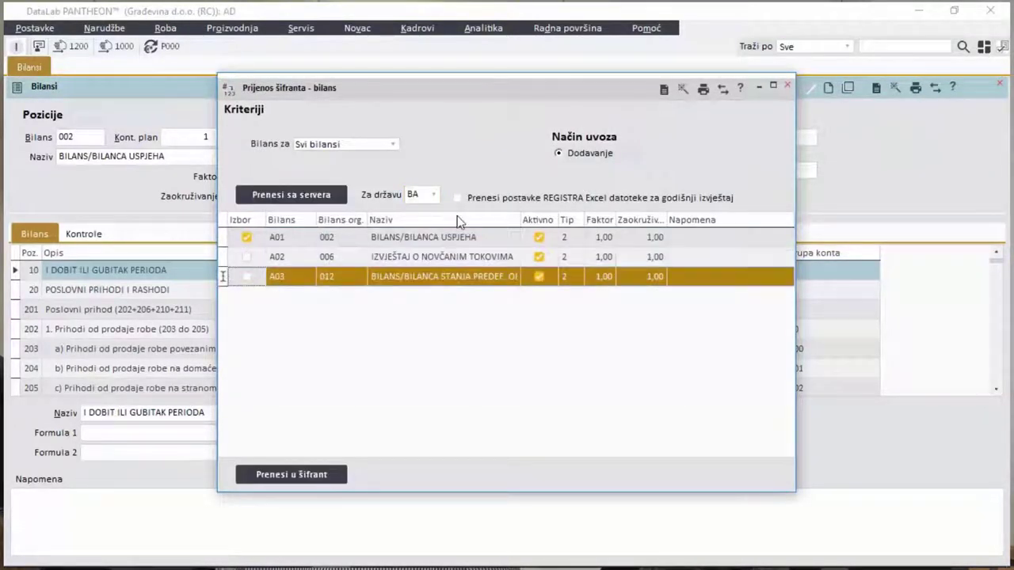
{"action": "left_click", "coordinate": [311, 476]}
{"action": "left_click", "coordinate": [622, 324]}
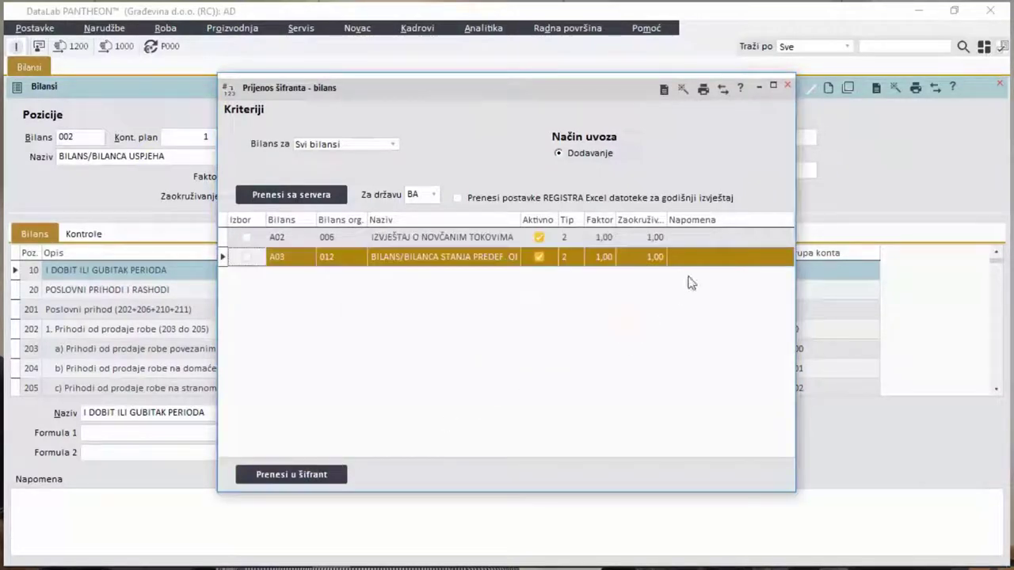
{"action": "left_click", "coordinate": [786, 86]}
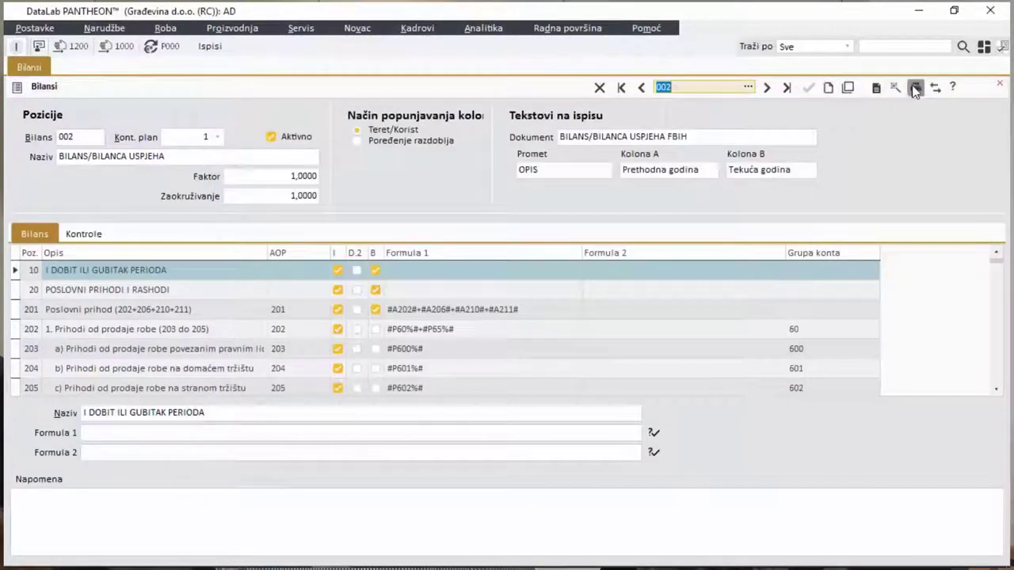
Step: Transfer balance 002 BILANS/BILANCA USPJEHA to the company database SUN using Kont. plan 1
{"action": "left_click", "coordinate": [935, 89]}
{"action": "left_click", "coordinate": [928, 147]}
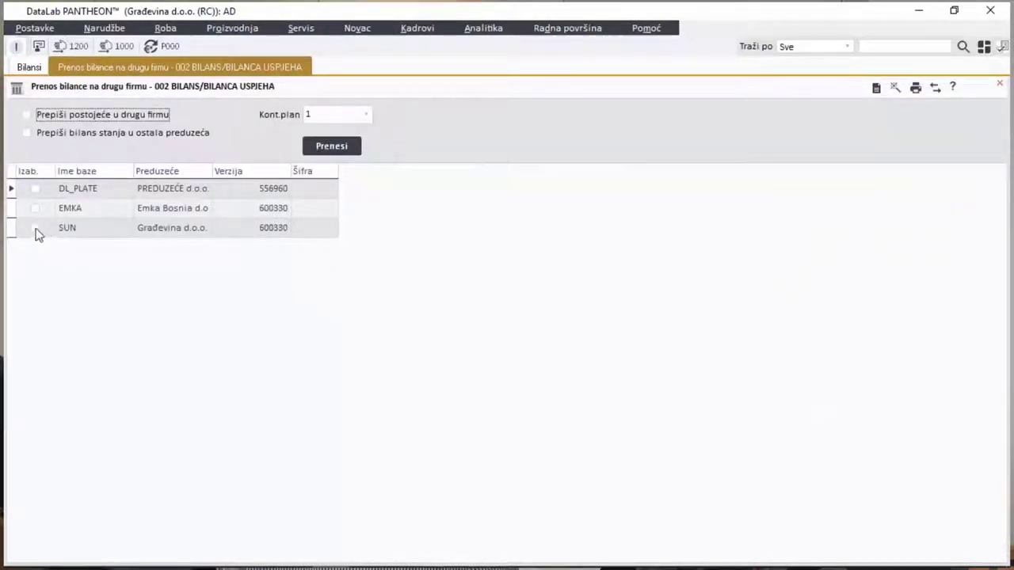
{"action": "left_click", "coordinate": [35, 229]}
{"action": "left_click", "coordinate": [329, 147]}
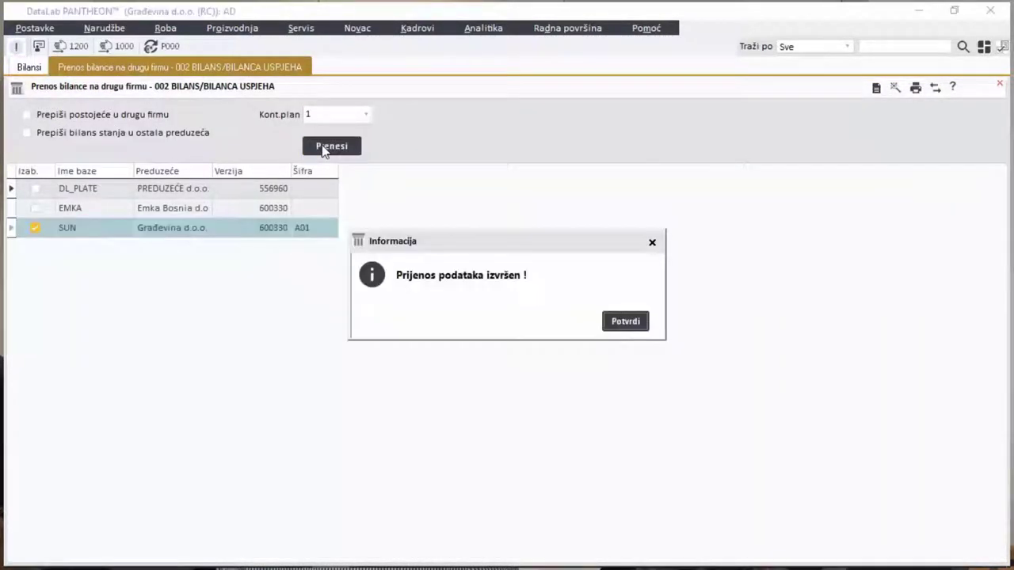
{"action": "left_click", "coordinate": [608, 319]}
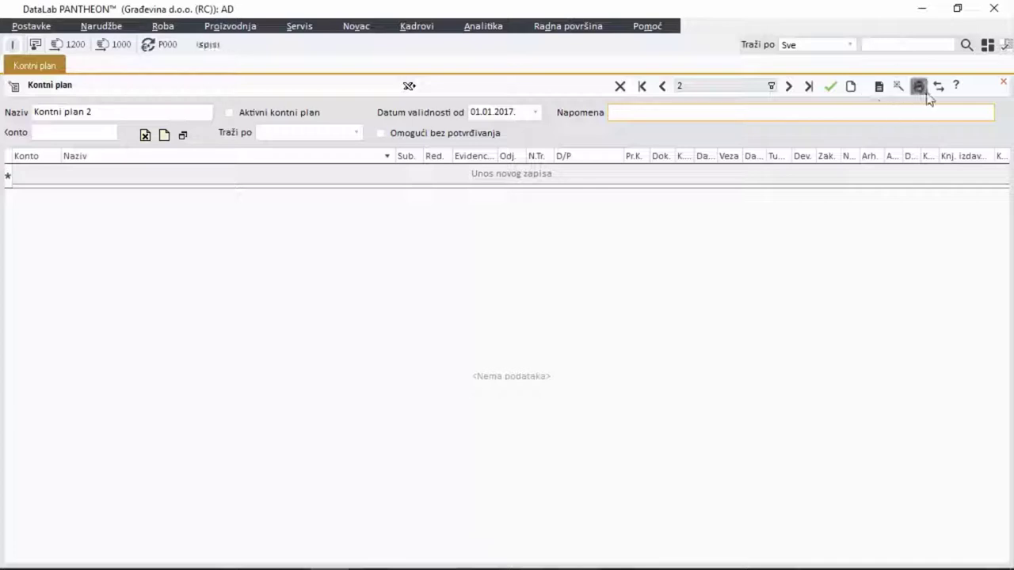
Step: Transfer chart of accounts 01 for country BA from the server into the empty Kontni plan 2, using the Dodavanje import mode
{"action": "left_click", "coordinate": [937, 87]}
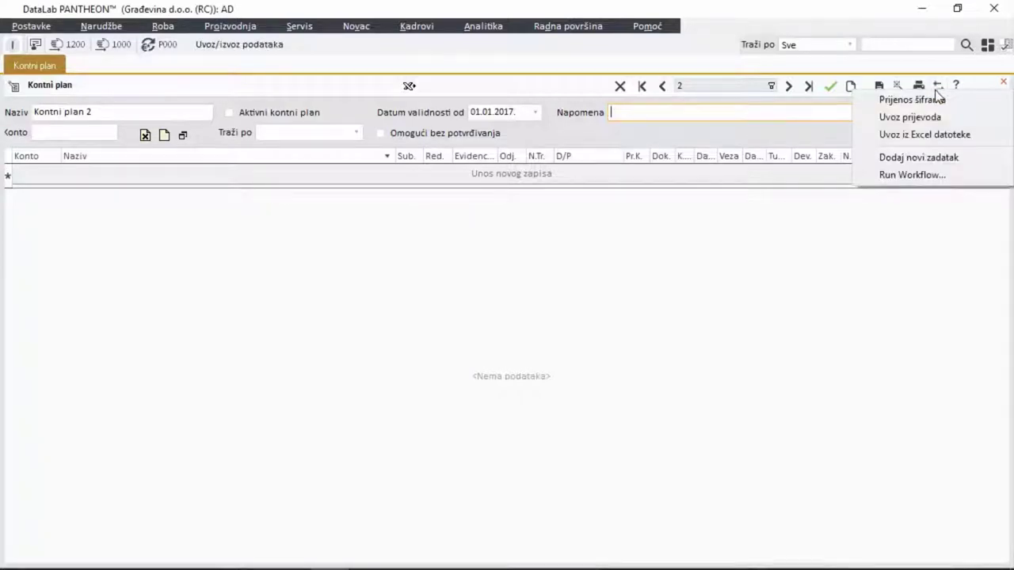
{"action": "left_click", "coordinate": [939, 101]}
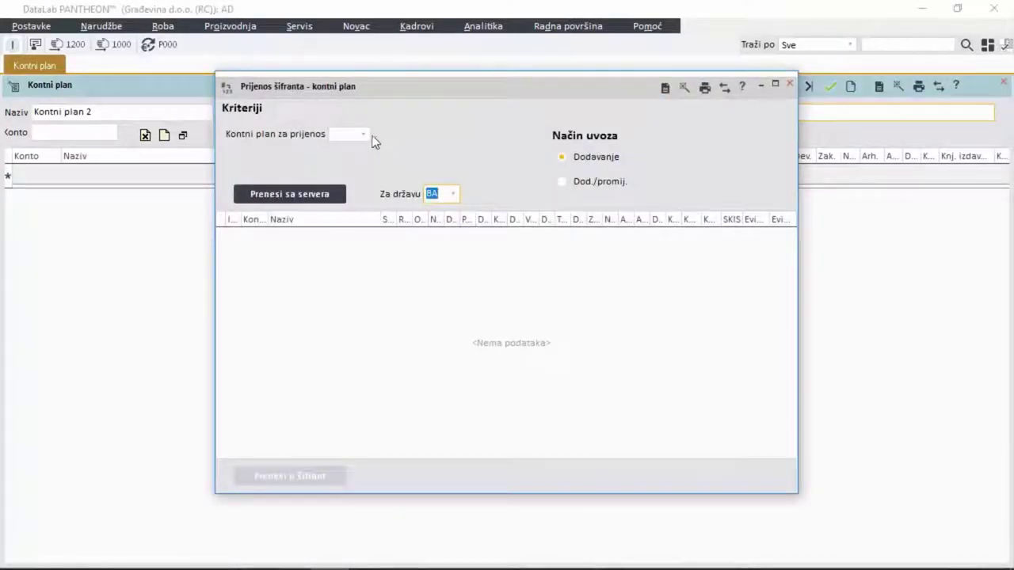
{"action": "left_click", "coordinate": [363, 135]}
{"action": "left_click", "coordinate": [358, 164]}
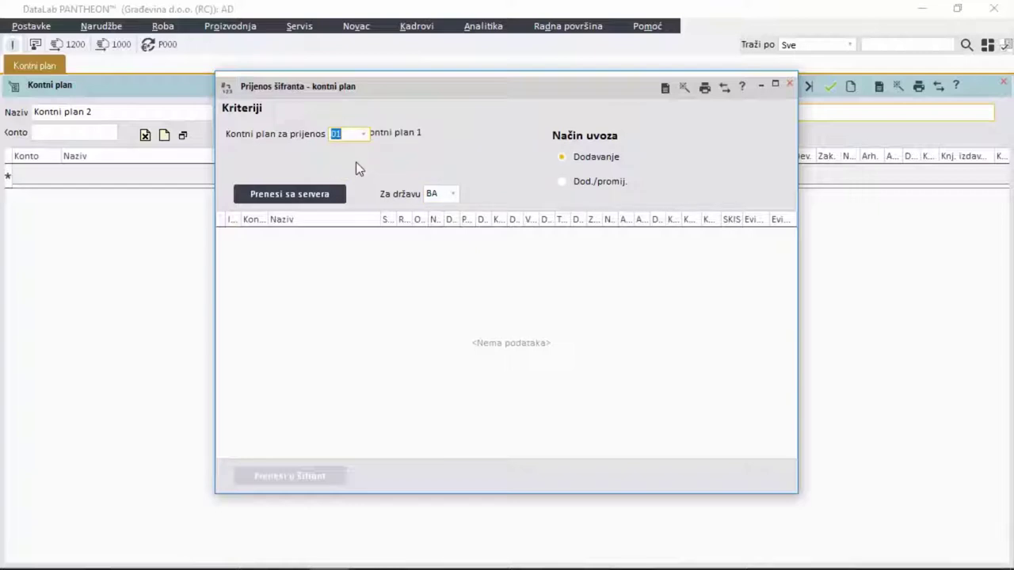
{"action": "left_click", "coordinate": [323, 194]}
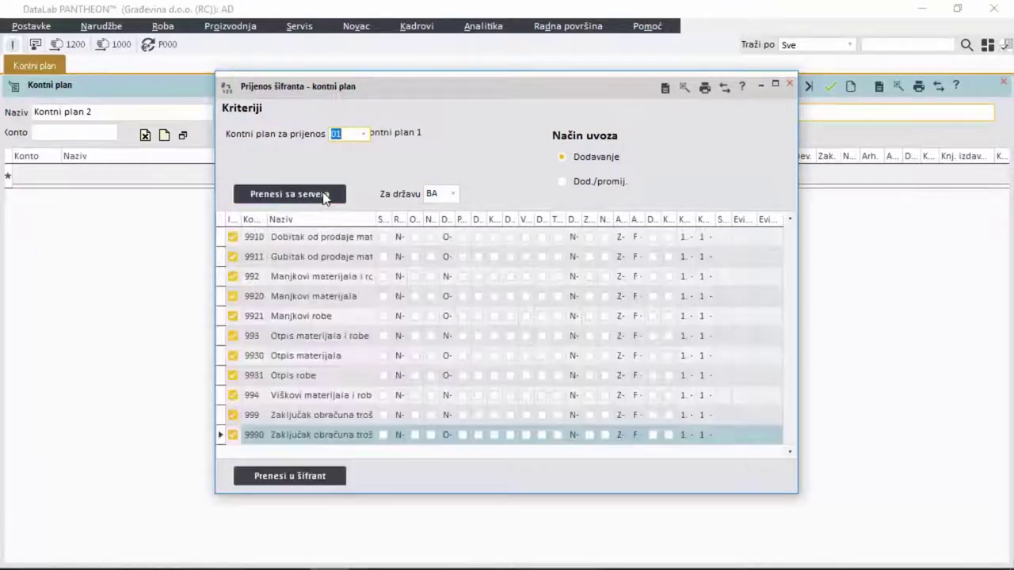
{"action": "left_click", "coordinate": [280, 479]}
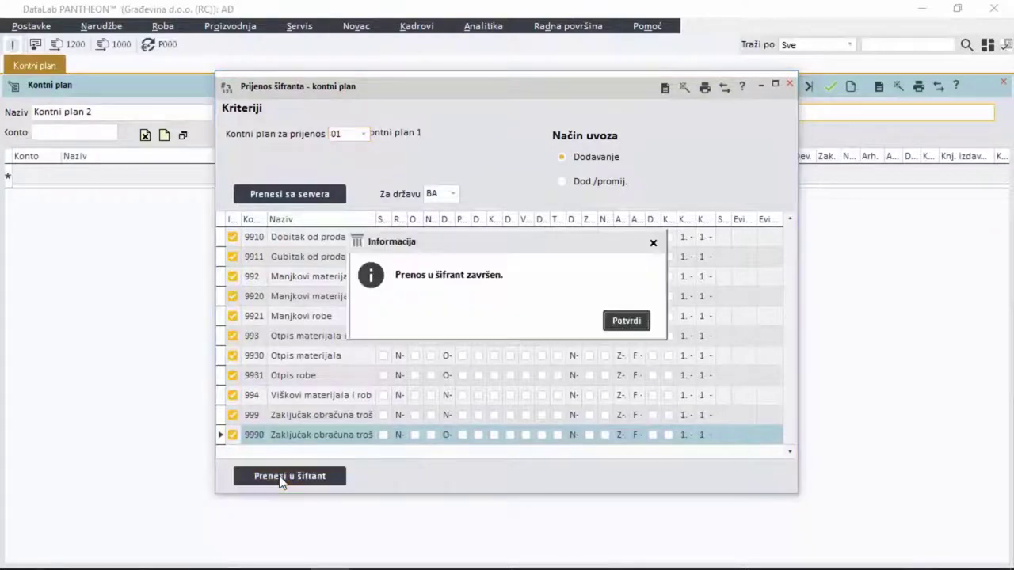
{"action": "left_click", "coordinate": [623, 320]}
{"action": "left_click", "coordinate": [790, 84]}
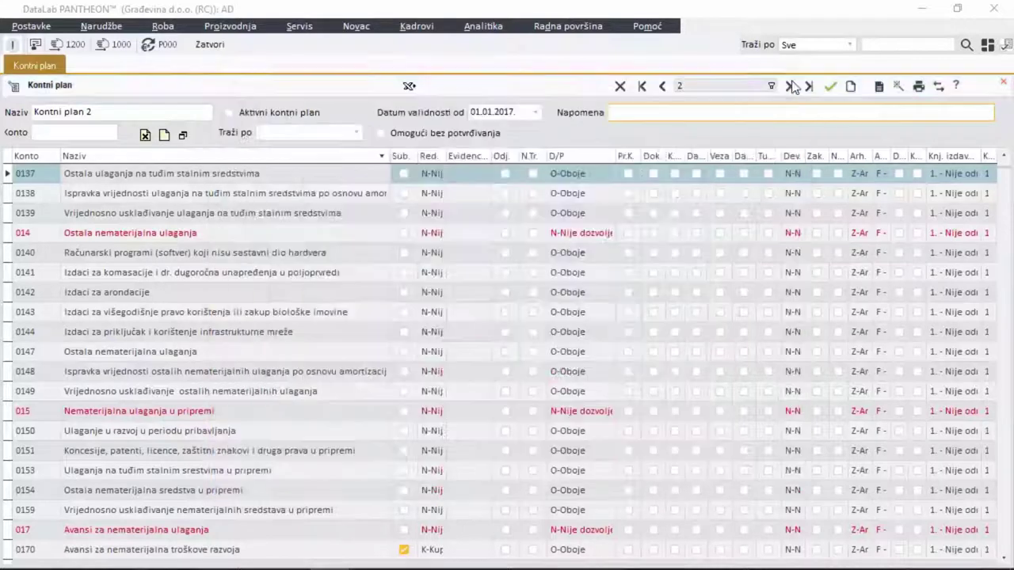
Step: Run the matrix transfer for Kontni plan 2 on the RC database, replacing old account 6501 with new account 6500
{"action": "left_click", "coordinate": [899, 89]}
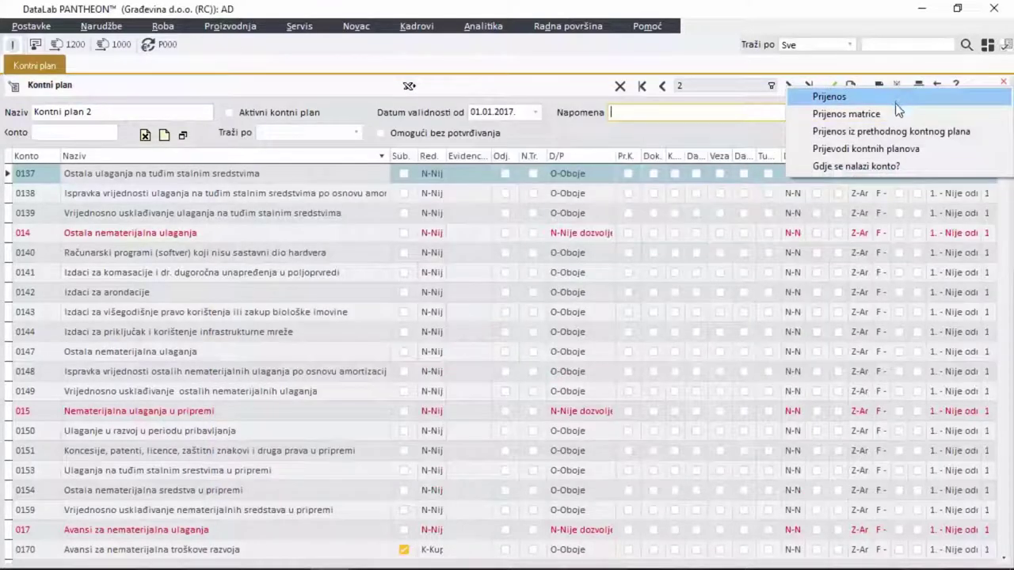
{"action": "left_click", "coordinate": [895, 115]}
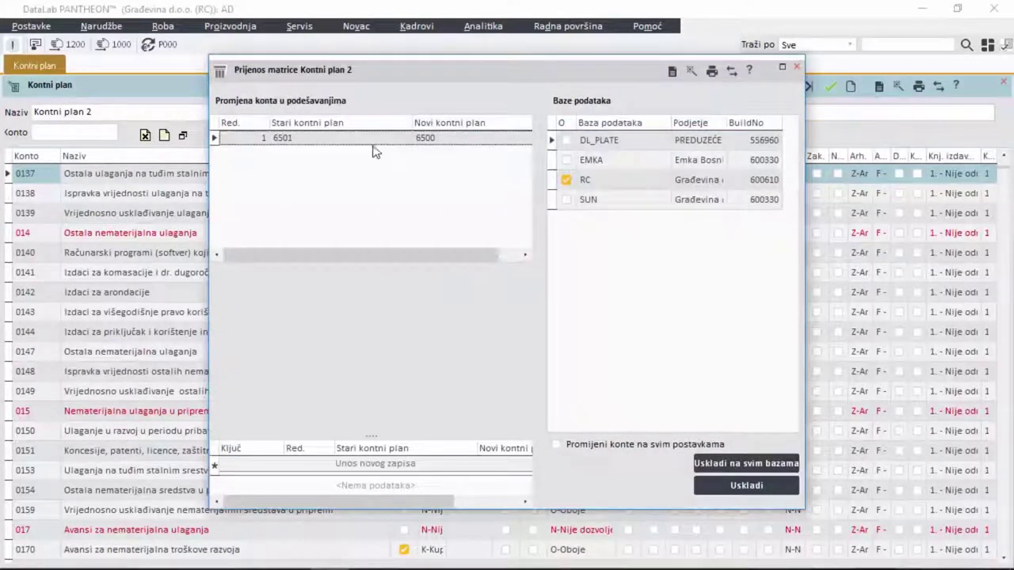
{"action": "left_click", "coordinate": [435, 138]}
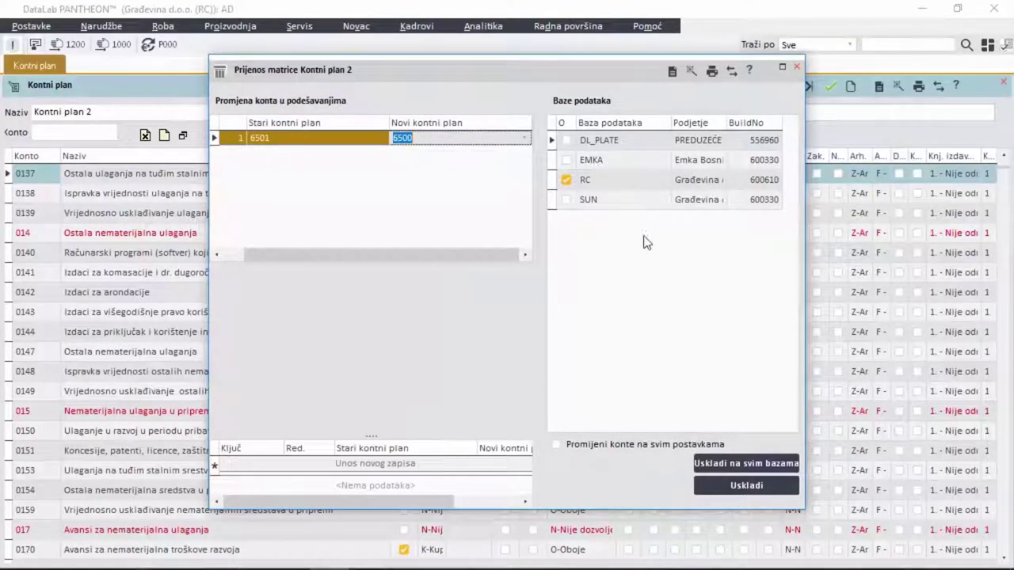
{"action": "left_click", "coordinate": [733, 486]}
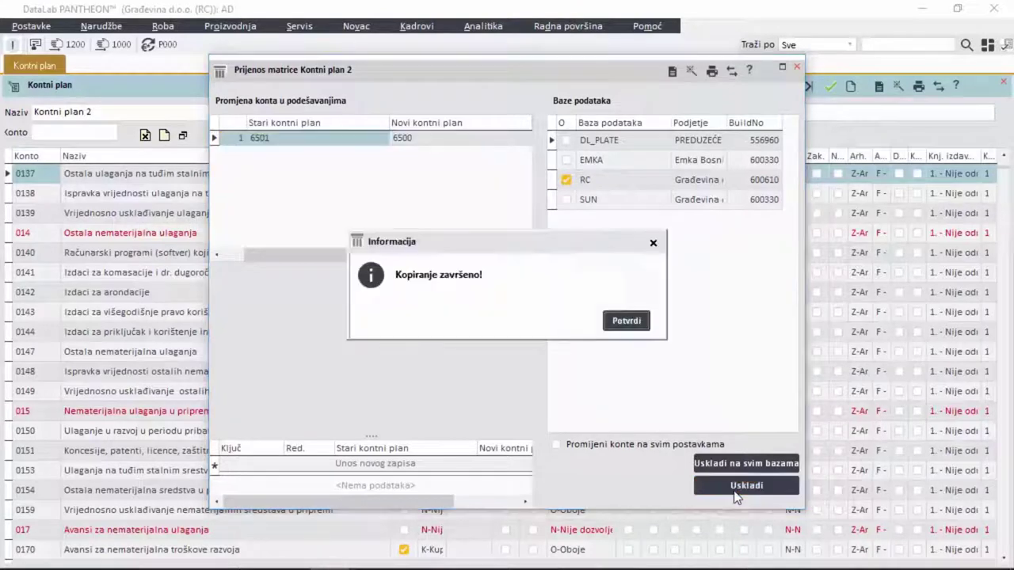
{"action": "left_click", "coordinate": [626, 321]}
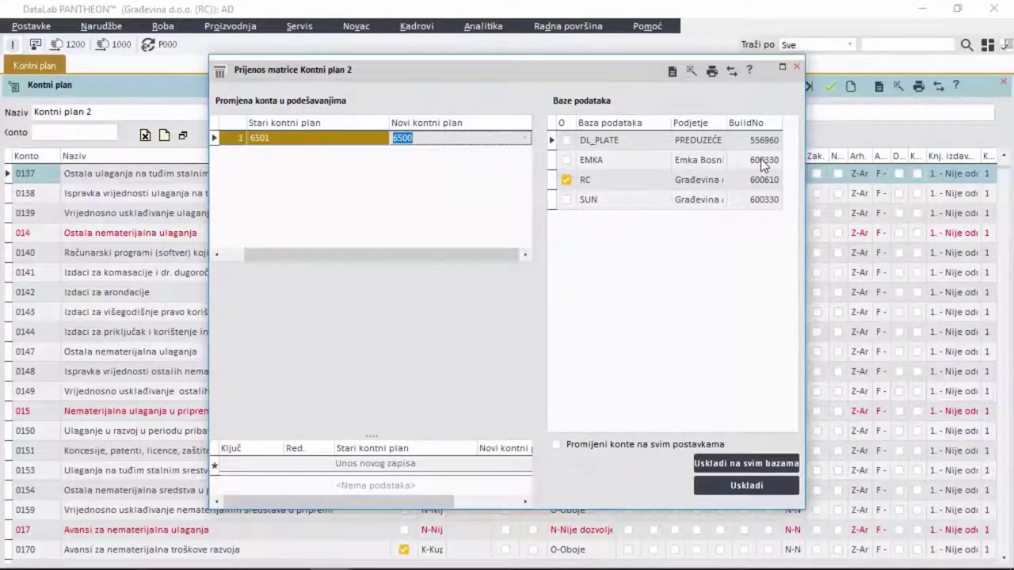